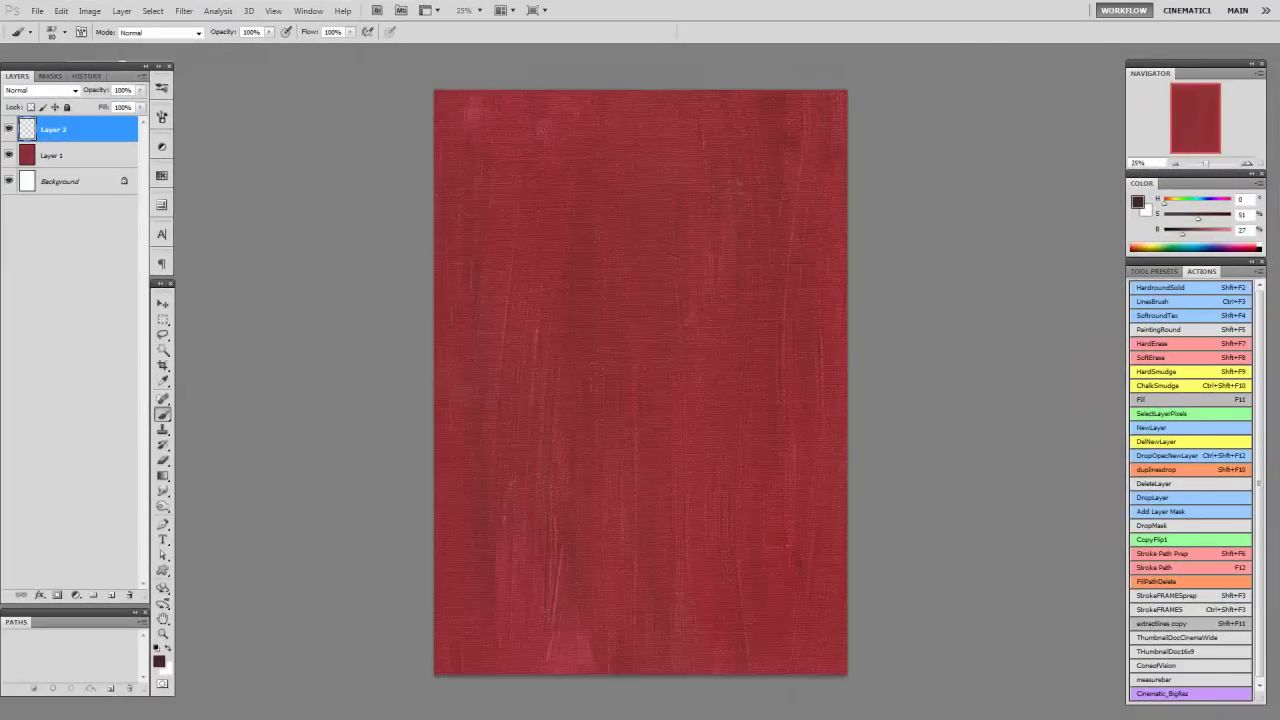
# Step: Paint two trial dark strokes at the top right, then clear them
pyautogui.moveTo(714, 186); pyautogui.dragTo(751, 290)
pyautogui.moveTo(756, 356)
pyautogui.mouseDown()
pyautogui.moveTo(695, 580)
pyautogui.moveTo(560, 586)
pyautogui.moveTo(455, 502)
pyautogui.mouseUp()
pyautogui.hotkey('ctrl', 'a')
pyautogui.press('Delete')
# Step: Sketch the head outline, right face line, fringe marks, brow and eye socket curve
pyautogui.moveTo(728, 188); pyautogui.dragTo(762, 272)
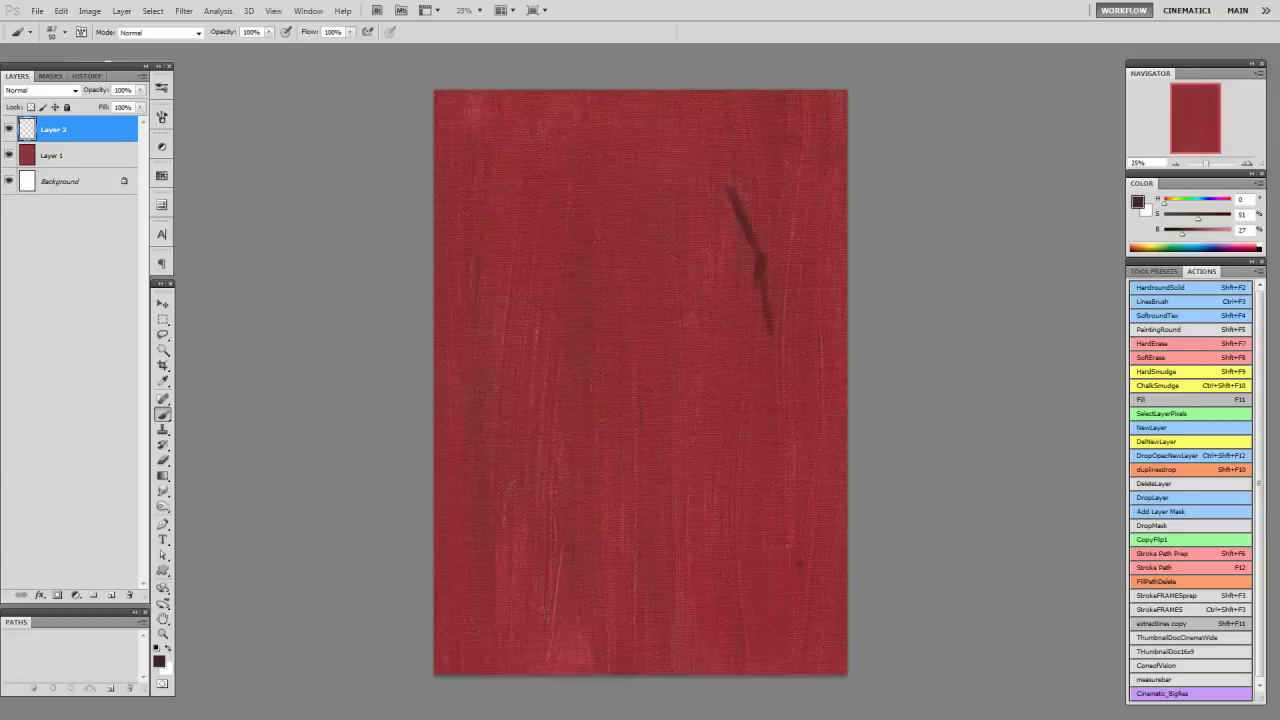
pyautogui.moveTo(768, 330); pyautogui.dragTo(742, 550)
pyautogui.moveTo(734, 170)
pyautogui.mouseDown()
pyautogui.moveTo(748, 202)
pyautogui.moveTo(674, 120)
pyautogui.mouseUp()
pyautogui.moveTo(726, 202); pyautogui.dragTo(572, 210)
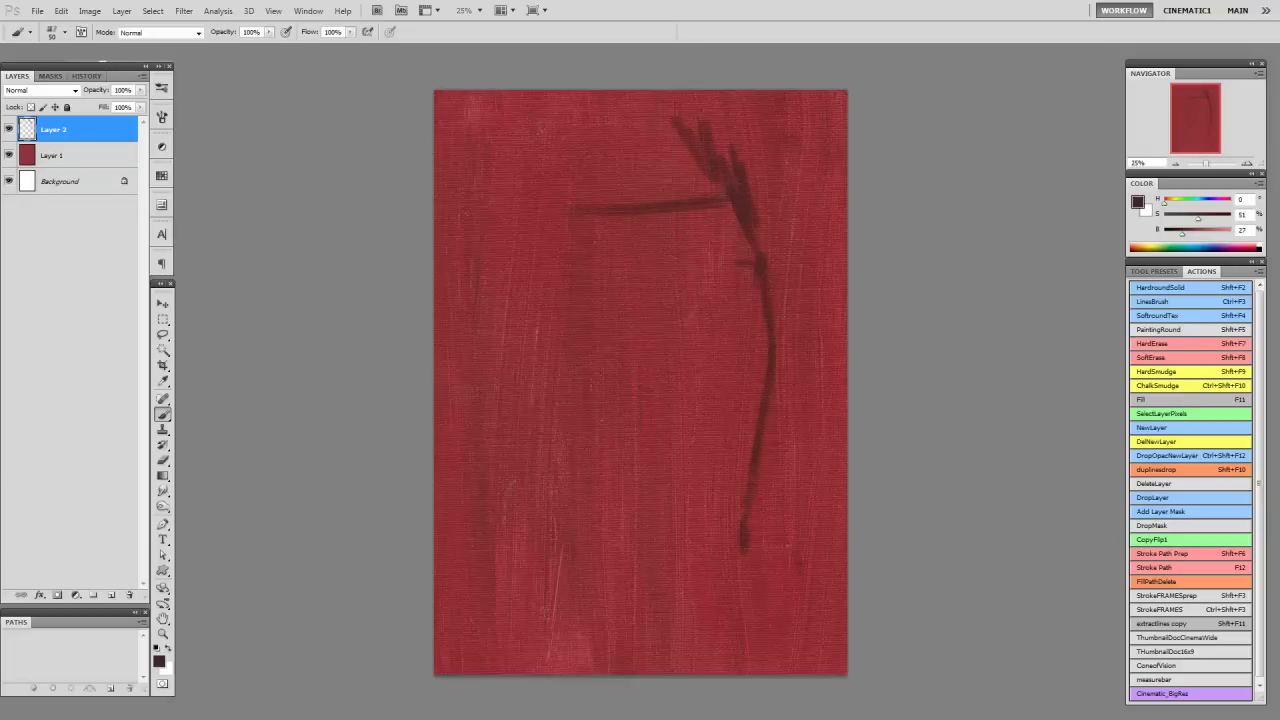
pyautogui.moveTo(758, 262)
pyautogui.mouseDown()
pyautogui.moveTo(682, 300)
pyautogui.moveTo(716, 404)
pyautogui.moveTo(694, 412)
pyautogui.mouseUp()
# Step: Mark the eye and nose, then draw the chin jaw line and long cheek curve
pyautogui.moveTo(694, 308); pyautogui.dragTo(720, 290)
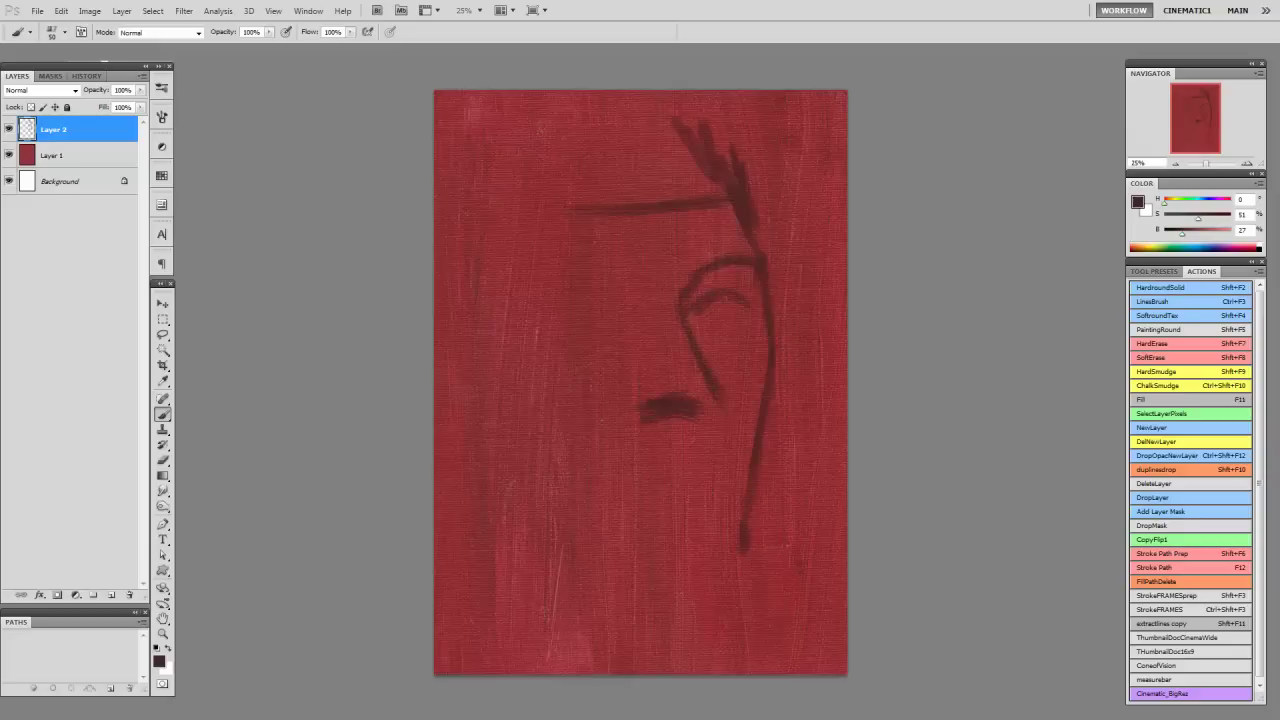
pyautogui.moveTo(692, 334)
pyautogui.mouseDown()
pyautogui.moveTo(728, 306)
pyautogui.moveTo(702, 318)
pyautogui.mouseUp()
pyautogui.moveTo(682, 430); pyautogui.dragTo(716, 400)
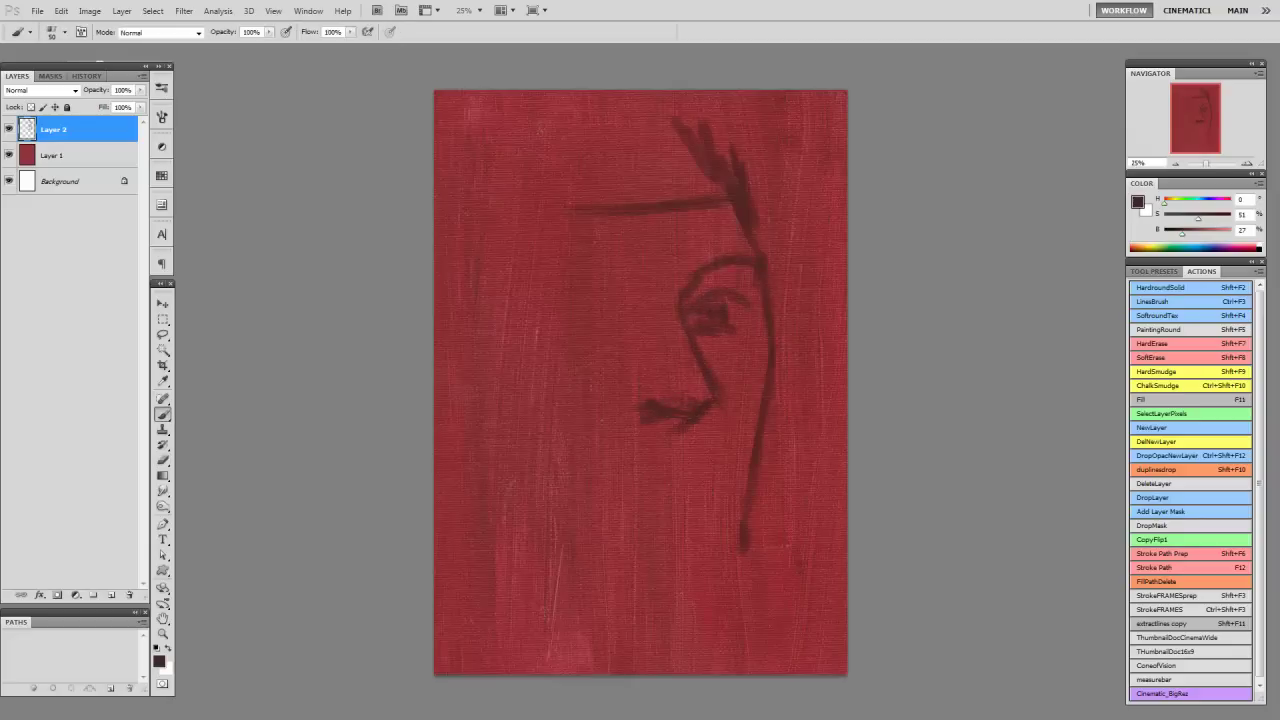
pyautogui.moveTo(630, 574)
pyautogui.mouseDown()
pyautogui.moveTo(748, 570)
pyautogui.moveTo(730, 568)
pyautogui.mouseUp()
pyautogui.moveTo(456, 470); pyautogui.dragTo(612, 574)
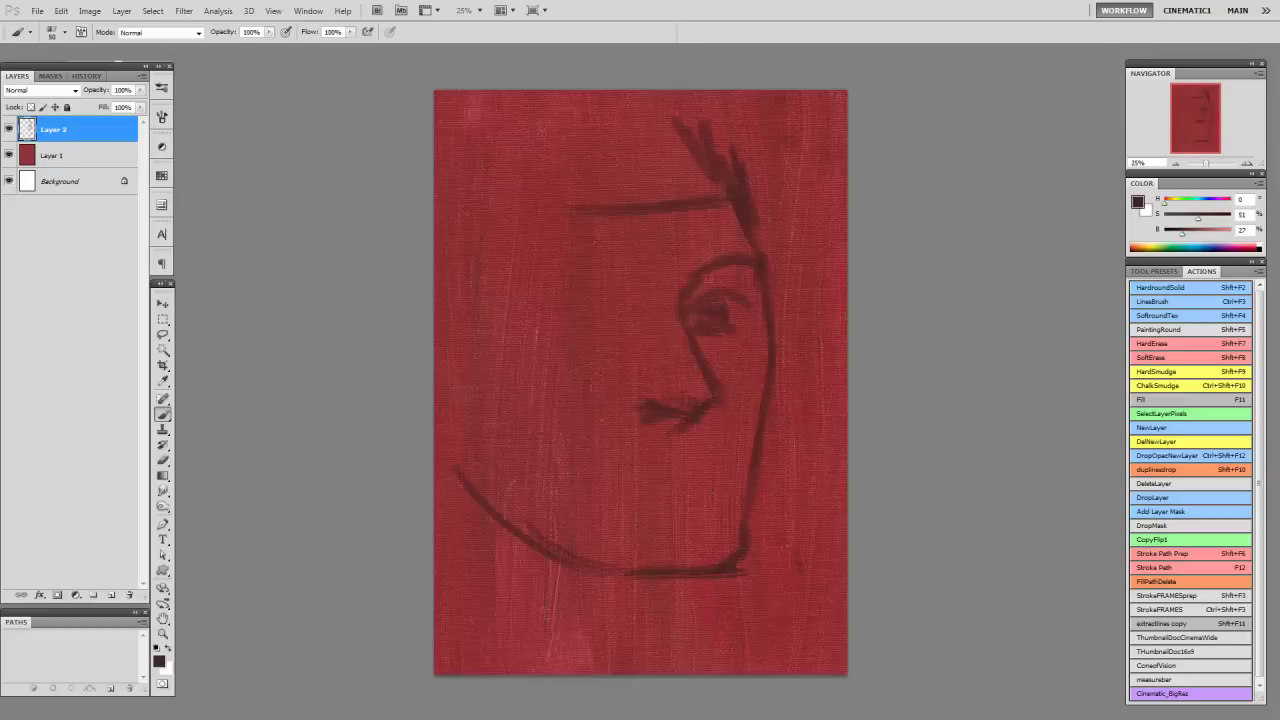
# Step: Draw the forehead brow line, nose ridge and nostril, and extend the right jaw
pyautogui.moveTo(525, 268); pyautogui.dragTo(762, 257)
pyautogui.moveTo(684, 268)
pyautogui.mouseDown()
pyautogui.moveTo(698, 400)
pyautogui.moveTo(640, 420)
pyautogui.moveTo(628, 398)
pyautogui.mouseUp()
pyautogui.moveTo(672, 424); pyautogui.dragTo(684, 454)
pyautogui.moveTo(761, 290); pyautogui.dragTo(758, 322)
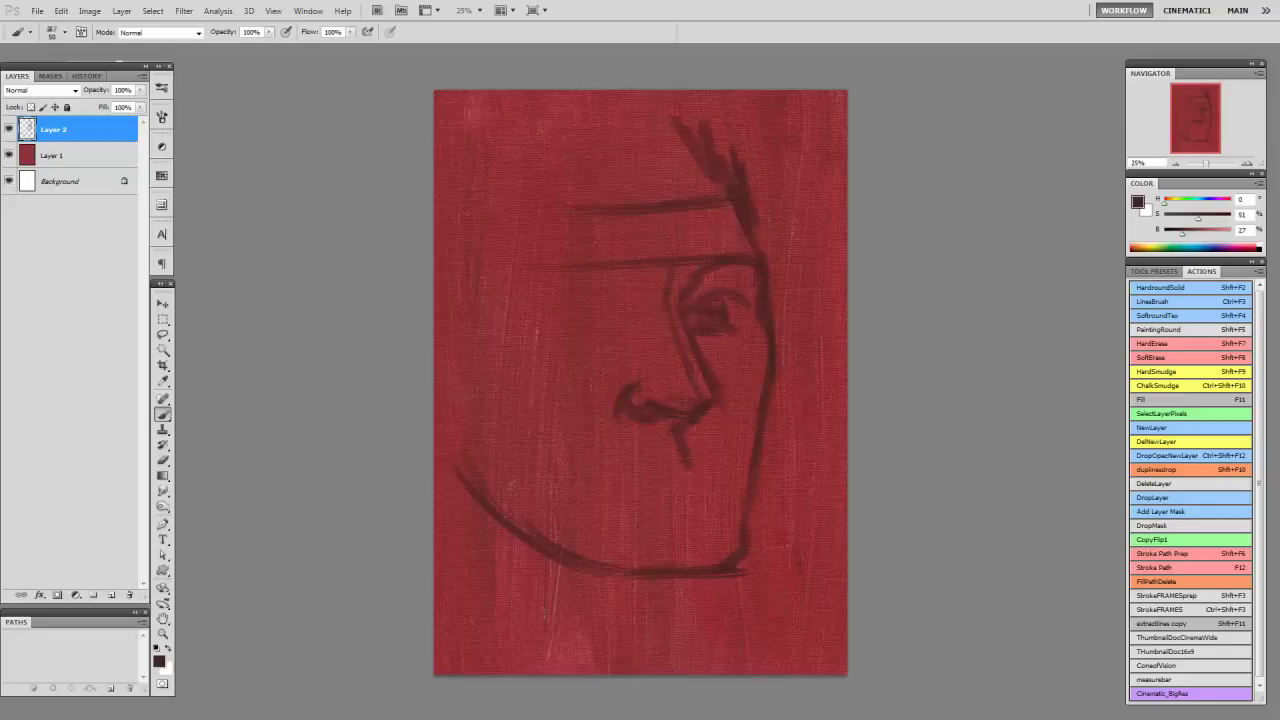
pyautogui.moveTo(748, 482); pyautogui.dragTo(716, 620)
# Step: Add a lower jaw line, thicken the left cheek, and sketch the mouth and chin
pyautogui.moveTo(602, 602); pyautogui.dragTo(726, 584)
pyautogui.moveTo(656, 606)
pyautogui.mouseDown()
pyautogui.moveTo(710, 598)
pyautogui.moveTo(452, 432)
pyautogui.mouseUp()
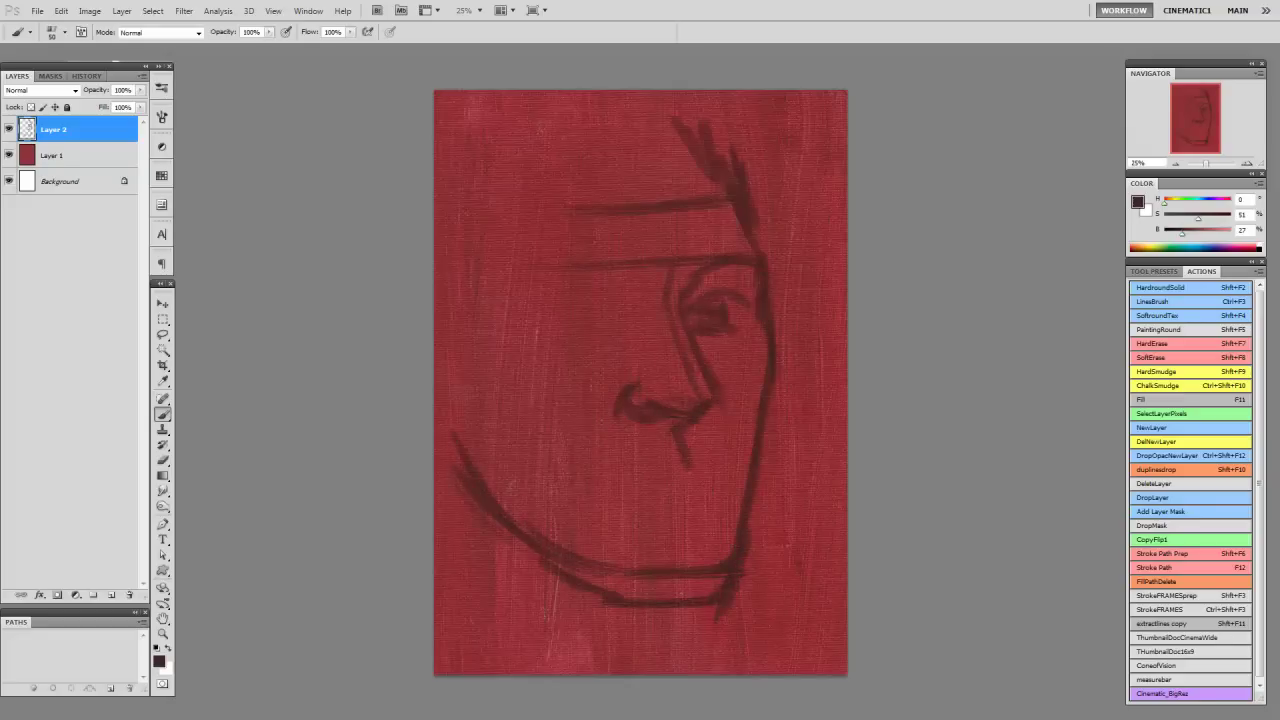
pyautogui.moveTo(676, 456)
pyautogui.mouseDown()
pyautogui.moveTo(722, 464)
pyautogui.moveTo(732, 484)
pyautogui.mouseUp()
pyautogui.moveTo(626, 486); pyautogui.dragTo(716, 466)
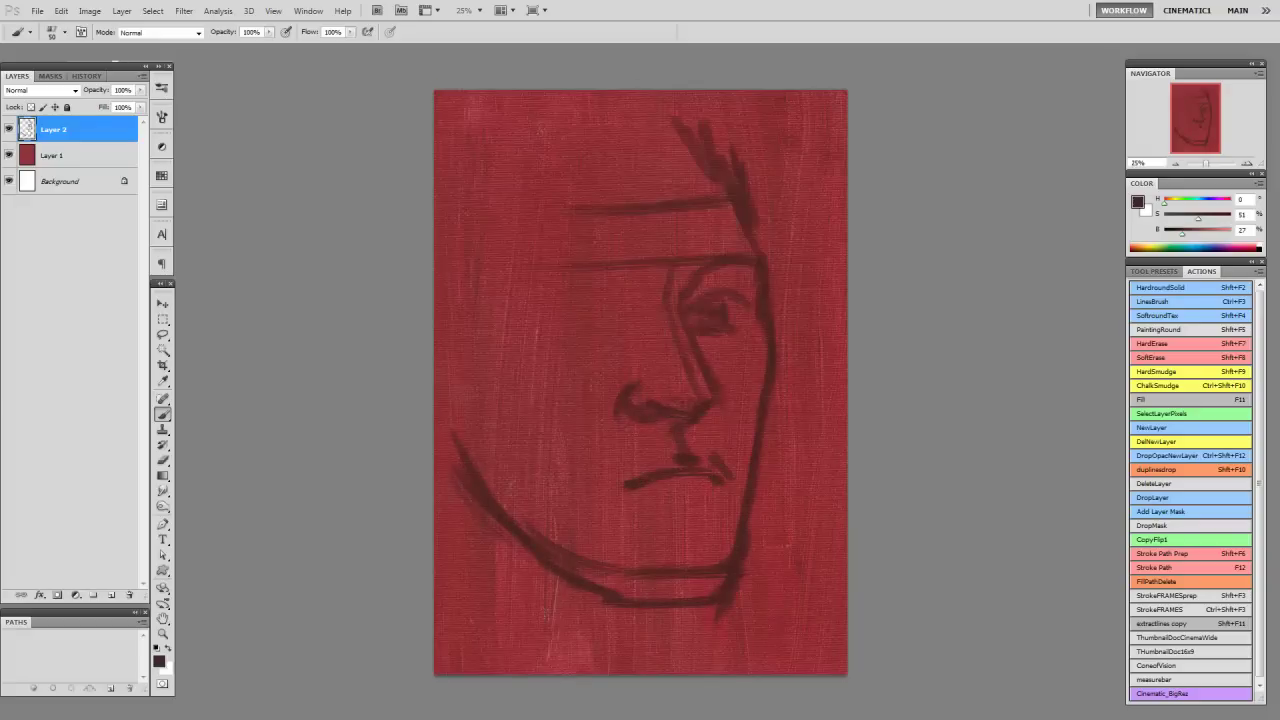
pyautogui.moveTo(656, 497); pyautogui.dragTo(722, 478)
pyautogui.moveTo(660, 526)
pyautogui.mouseDown()
pyautogui.moveTo(704, 504)
pyautogui.moveTo(728, 558)
pyautogui.mouseUp()
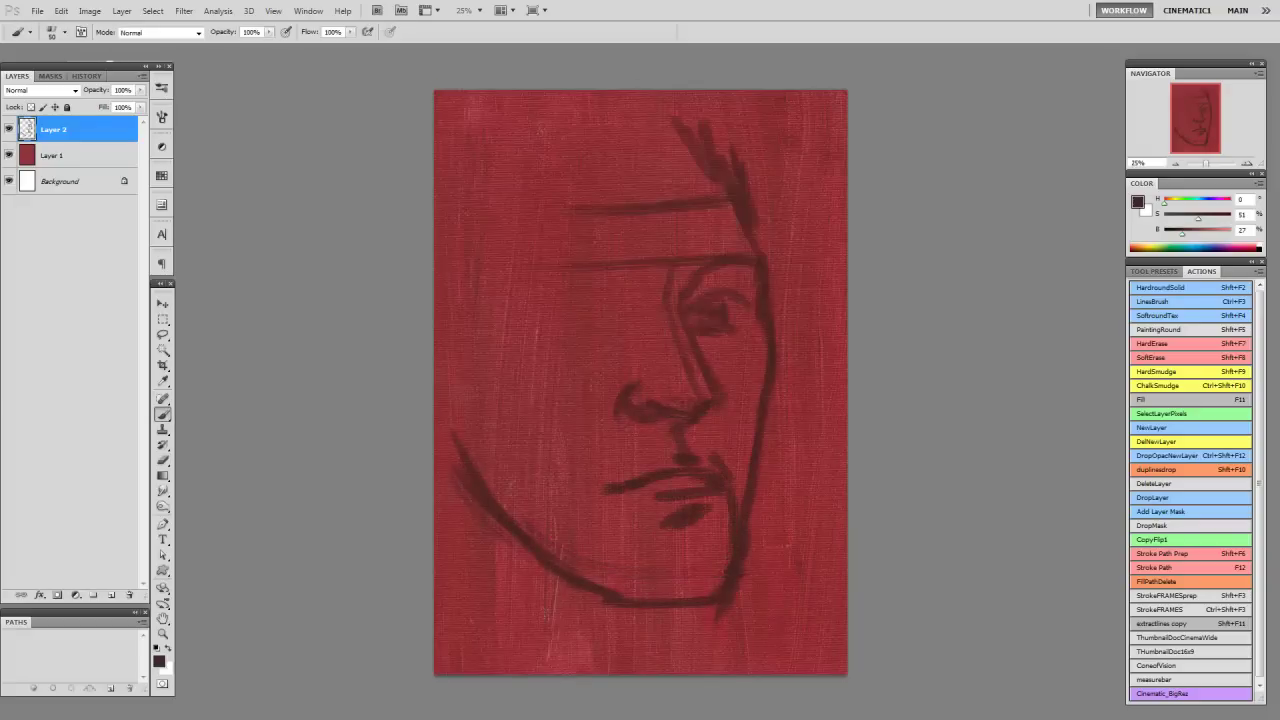
# Step: Draw the left eyebrow and eye, then paint the hair fringe and top-right strand
pyautogui.moveTo(618, 298); pyautogui.dragTo(622, 338)
pyautogui.moveTo(596, 268)
pyautogui.mouseDown()
pyautogui.moveTo(636, 284)
pyautogui.moveTo(524, 292)
pyautogui.moveTo(614, 320)
pyautogui.moveTo(538, 326)
pyautogui.moveTo(588, 320)
pyautogui.mouseUp()
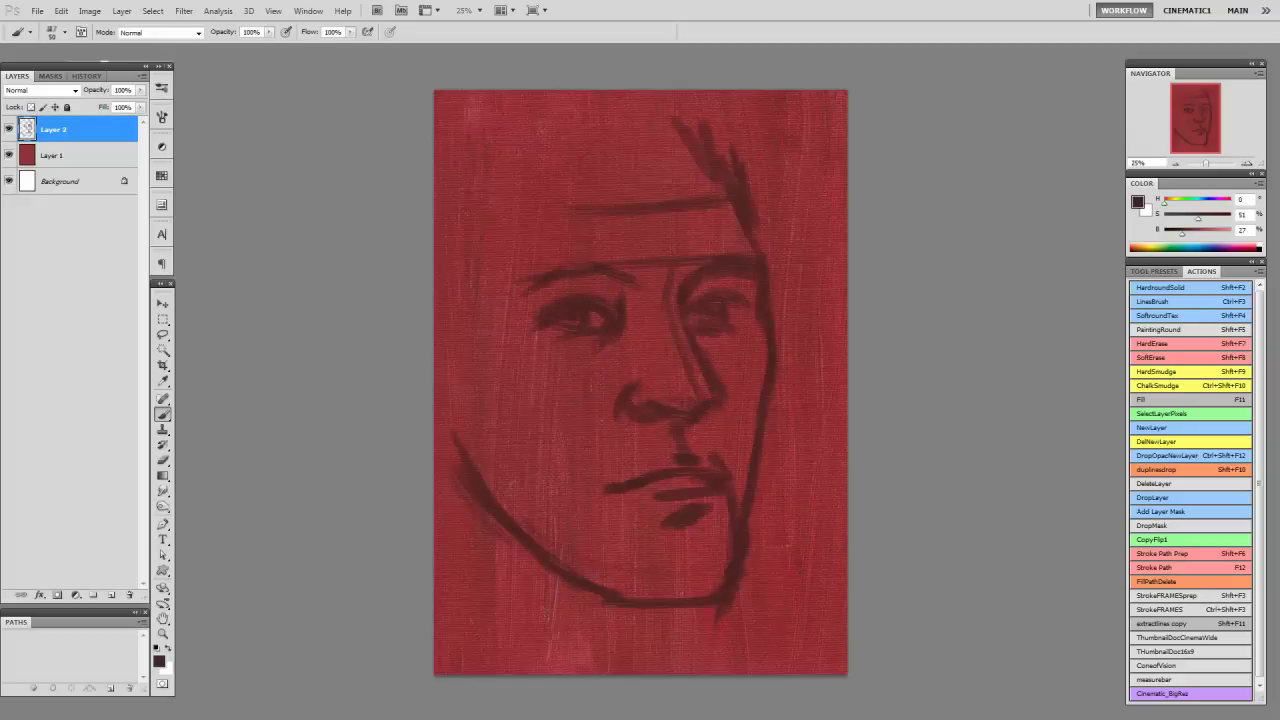
pyautogui.moveTo(530, 224); pyautogui.dragTo(502, 282)
pyautogui.moveTo(604, 170)
pyautogui.mouseDown()
pyautogui.moveTo(580, 230)
pyautogui.moveTo(610, 230)
pyautogui.mouseUp()
pyautogui.moveTo(716, 186)
pyautogui.mouseDown()
pyautogui.moveTo(702, 224)
pyautogui.moveTo(712, 104)
pyautogui.mouseUp()
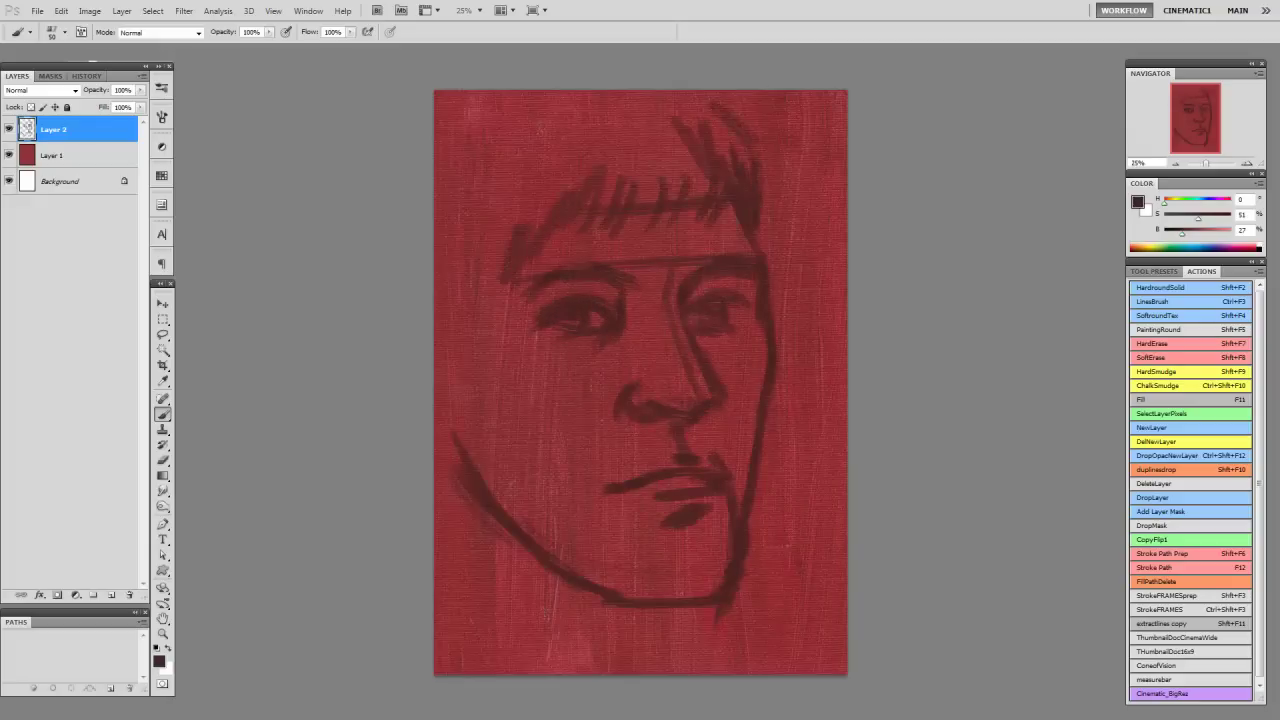
pyautogui.moveTo(762, 172); pyautogui.dragTo(672, 94)
# Step: Darken the nose's left side and add strokes down the left cheek and temple
pyautogui.moveTo(632, 330); pyautogui.dragTo(622, 400)
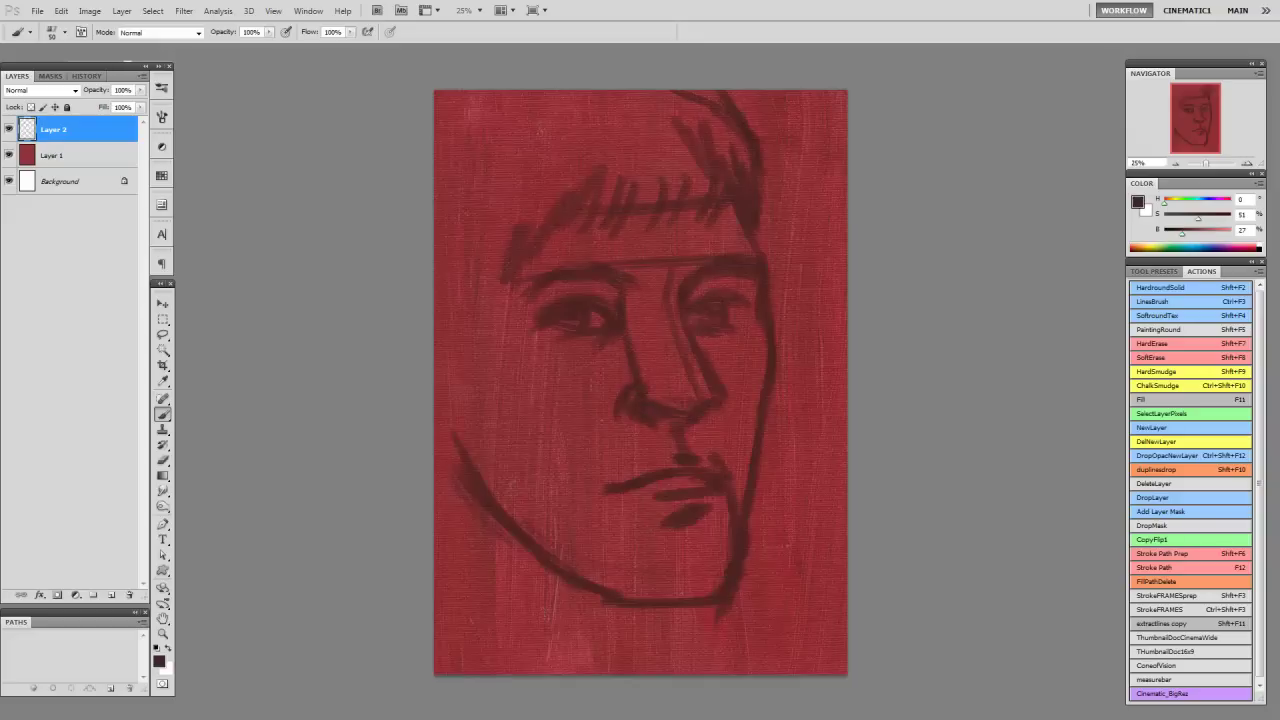
pyautogui.moveTo(486, 347)
pyautogui.mouseDown()
pyautogui.moveTo(560, 380)
pyautogui.moveTo(592, 476)
pyautogui.moveTo(666, 503)
pyautogui.mouseUp()
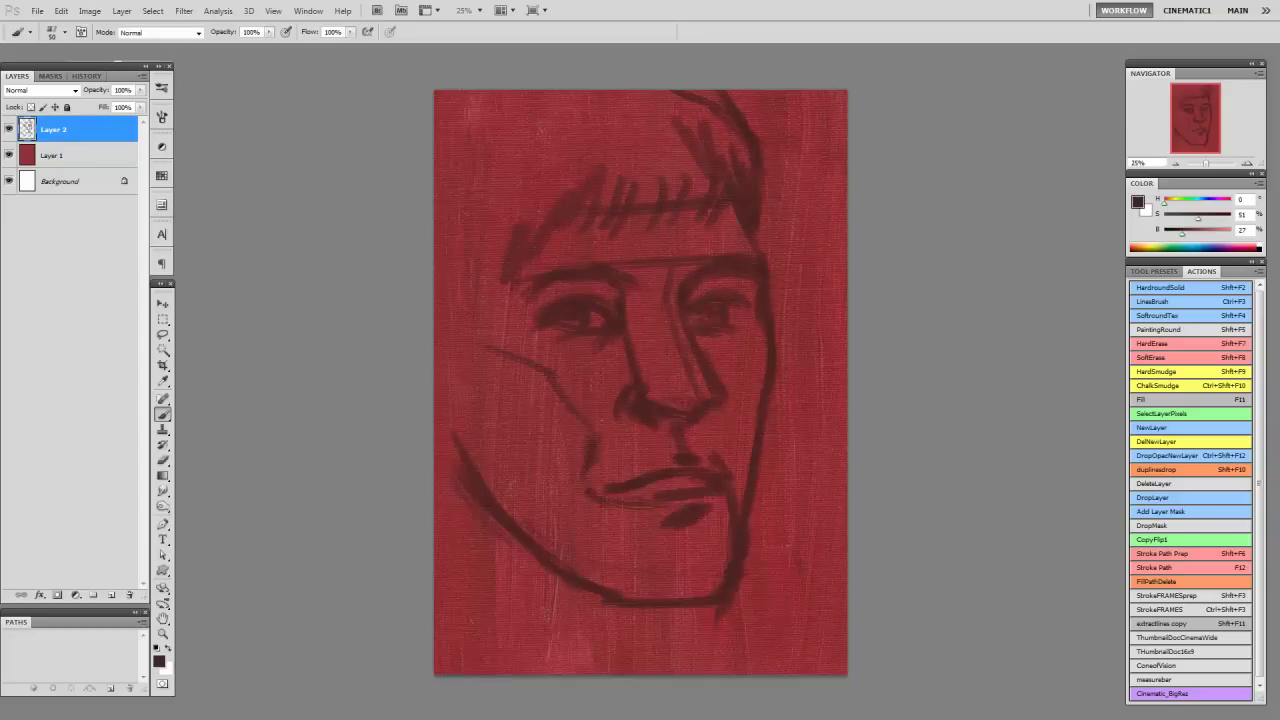
pyautogui.moveTo(538, 304)
pyautogui.mouseDown()
pyautogui.moveTo(504, 322)
pyautogui.moveTo(514, 356)
pyautogui.mouseUp()
pyautogui.moveTo(494, 232); pyautogui.dragTo(440, 340)
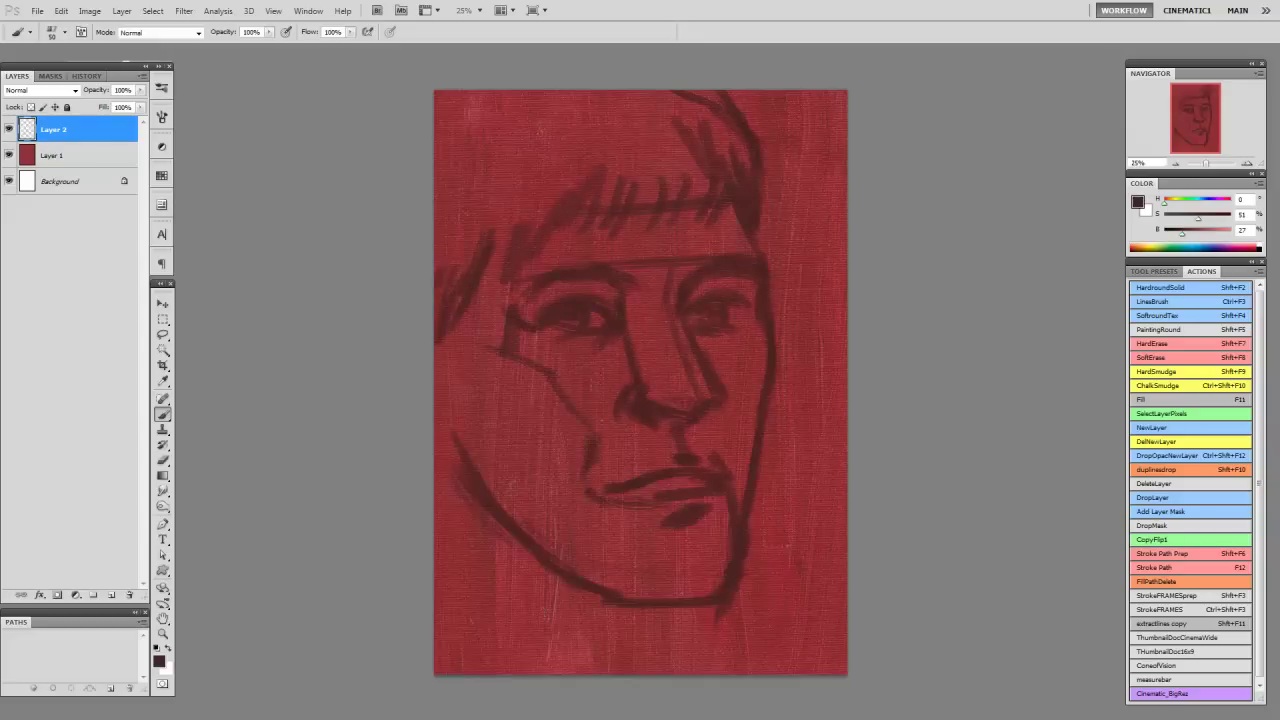
# Step: Scale the whole sketch down and move it inward
pyautogui.hotkey('ctrl', 't')
pyautogui.moveTo(434, 636); pyautogui.dragTo(523, 618)
pyautogui.press('Return')
# Step: Outline the right ear, add a stroke below the lip, and shade the left cheek
pyautogui.moveTo(768, 256)
pyautogui.mouseDown()
pyautogui.moveTo(798, 320)
pyautogui.moveTo(782, 398)
pyautogui.mouseUp()
pyautogui.moveTo(786, 292); pyautogui.dragTo(796, 384)
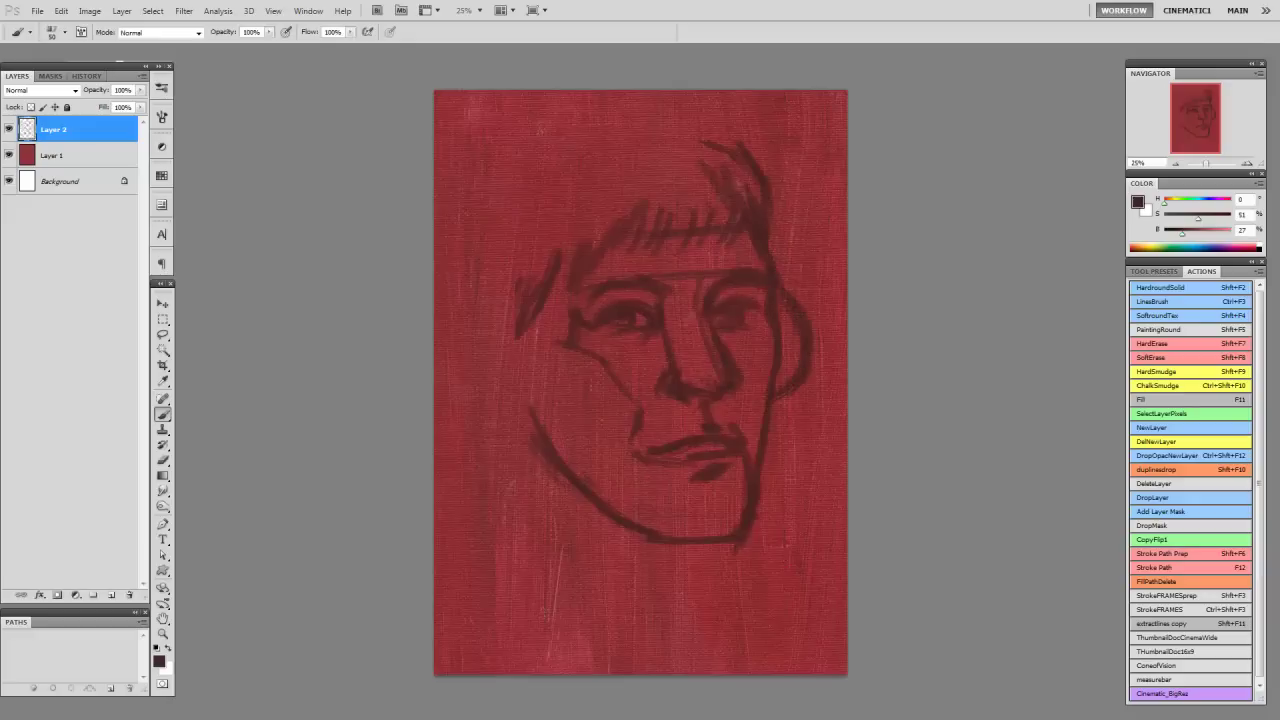
pyautogui.moveTo(698, 478); pyautogui.dragTo(641, 488)
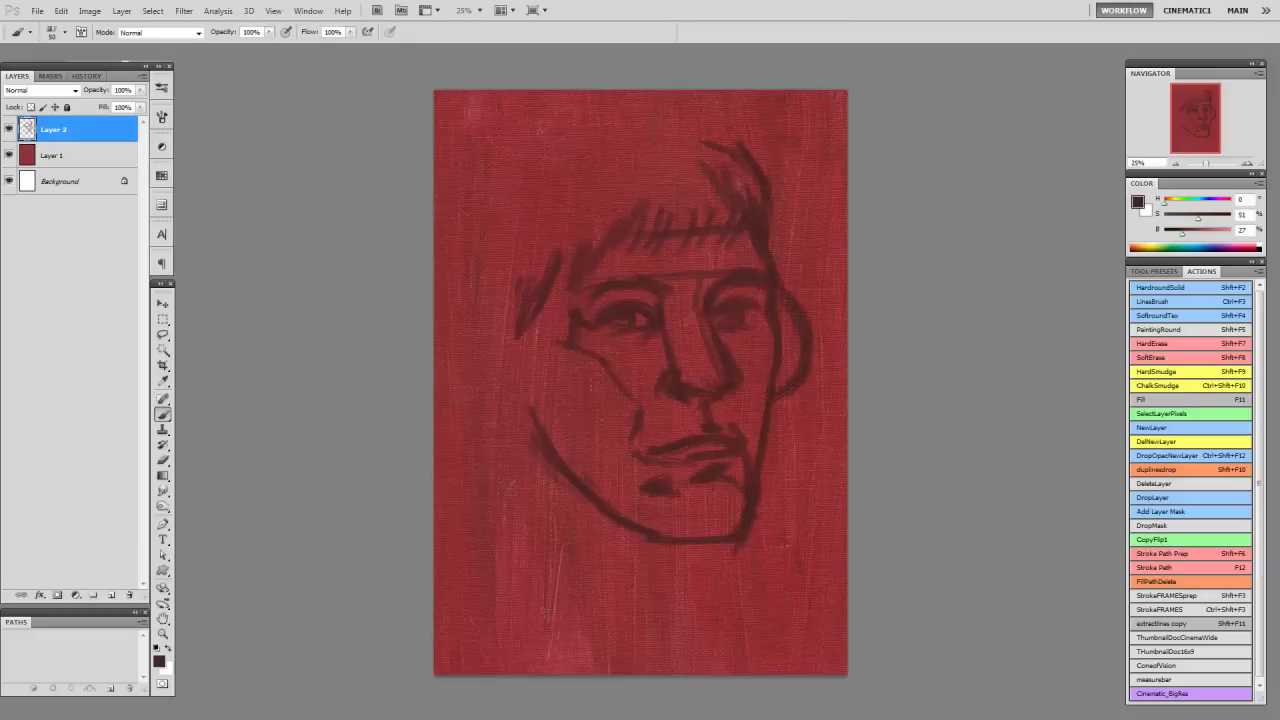
pyautogui.moveTo(544, 352); pyautogui.dragTo(594, 426)
# Step: Draw the round left earpiece with a curve beneath it and more cheek strokes
pyautogui.moveTo(546, 314); pyautogui.dragTo(528, 400)
pyautogui.moveTo(530, 384); pyautogui.dragTo(500, 398)
pyautogui.moveTo(470, 308); pyautogui.dragTo(482, 366)
pyautogui.moveTo(508, 298)
pyautogui.mouseDown()
pyautogui.moveTo(490, 360)
pyautogui.moveTo(454, 404)
pyautogui.moveTo(486, 540)
pyautogui.mouseUp()
# Step: Draw the neck lines on both sides and the right shoulder line
pyautogui.moveTo(520, 420); pyautogui.dragTo(498, 574)
pyautogui.moveTo(696, 546)
pyautogui.mouseDown()
pyautogui.moveTo(716, 648)
pyautogui.moveTo(768, 610)
pyautogui.moveTo(774, 668)
pyautogui.mouseUp()
pyautogui.moveTo(762, 503); pyautogui.dragTo(847, 568)
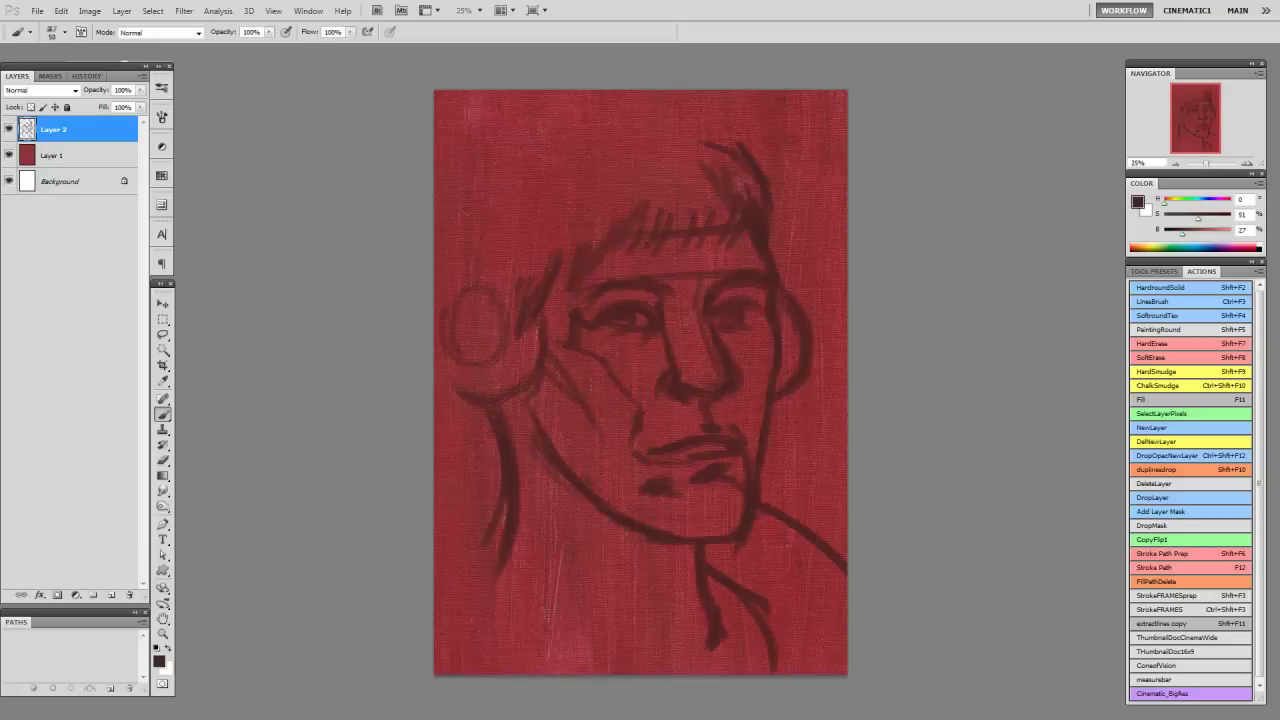
pyautogui.moveTo(692, 548); pyautogui.dragTo(647, 623)
pyautogui.moveTo(528, 406)
pyautogui.mouseDown()
pyautogui.moveTo(518, 574)
pyautogui.moveTo(598, 510)
pyautogui.moveTo(684, 522)
pyautogui.mouseUp()
# Step: Draw the headphone band arcing over the head and the outer back-of-head arc
pyautogui.moveTo(738, 114)
pyautogui.mouseDown()
pyautogui.moveTo(704, 152)
pyautogui.moveTo(522, 110)
pyautogui.moveTo(484, 162)
pyautogui.moveTo(492, 268)
pyautogui.mouseUp()
pyautogui.moveTo(596, 110); pyautogui.dragTo(482, 224)
pyautogui.moveTo(694, 100); pyautogui.dragTo(588, 110)
pyautogui.moveTo(478, 194)
pyautogui.mouseDown()
pyautogui.moveTo(474, 272)
pyautogui.moveTo(560, 110)
pyautogui.moveTo(692, 98)
pyautogui.mouseUp()
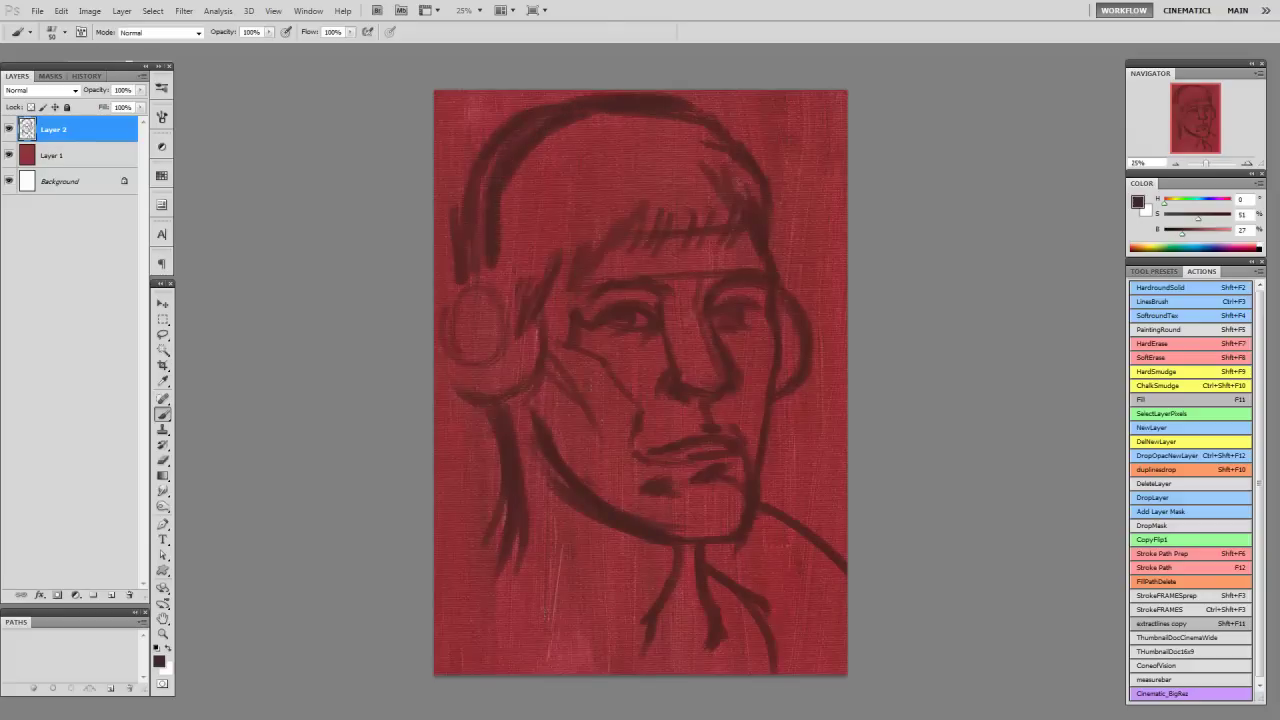
pyautogui.moveTo(486, 532)
pyautogui.mouseDown()
pyautogui.moveTo(496, 584)
pyautogui.moveTo(488, 416)
pyautogui.mouseUp()
# Step: Add the left shoulder and clothing lines, then sweep hair strokes toward the crown
pyautogui.moveTo(504, 556)
pyautogui.mouseDown()
pyautogui.moveTo(546, 672)
pyautogui.moveTo(660, 672)
pyautogui.mouseUp()
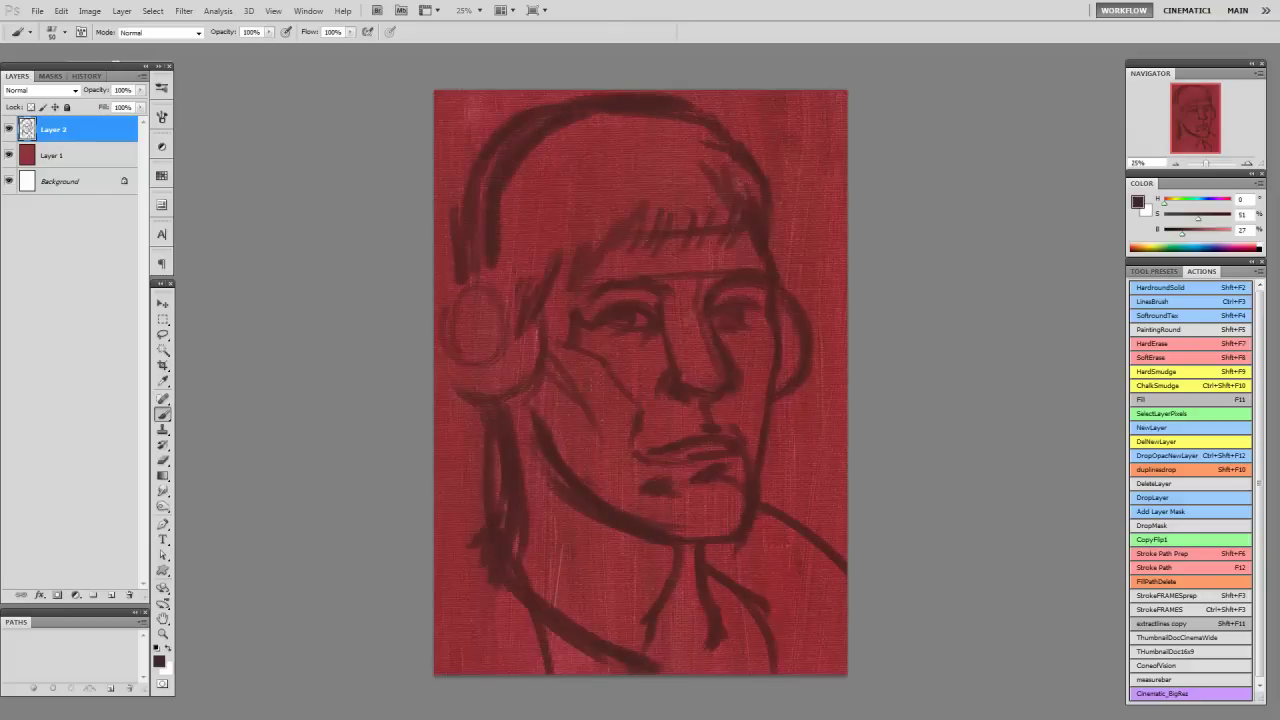
pyautogui.moveTo(486, 526)
pyautogui.mouseDown()
pyautogui.moveTo(434, 562)
pyautogui.moveTo(462, 540)
pyautogui.mouseUp()
pyautogui.moveTo(472, 402); pyautogui.dragTo(450, 446)
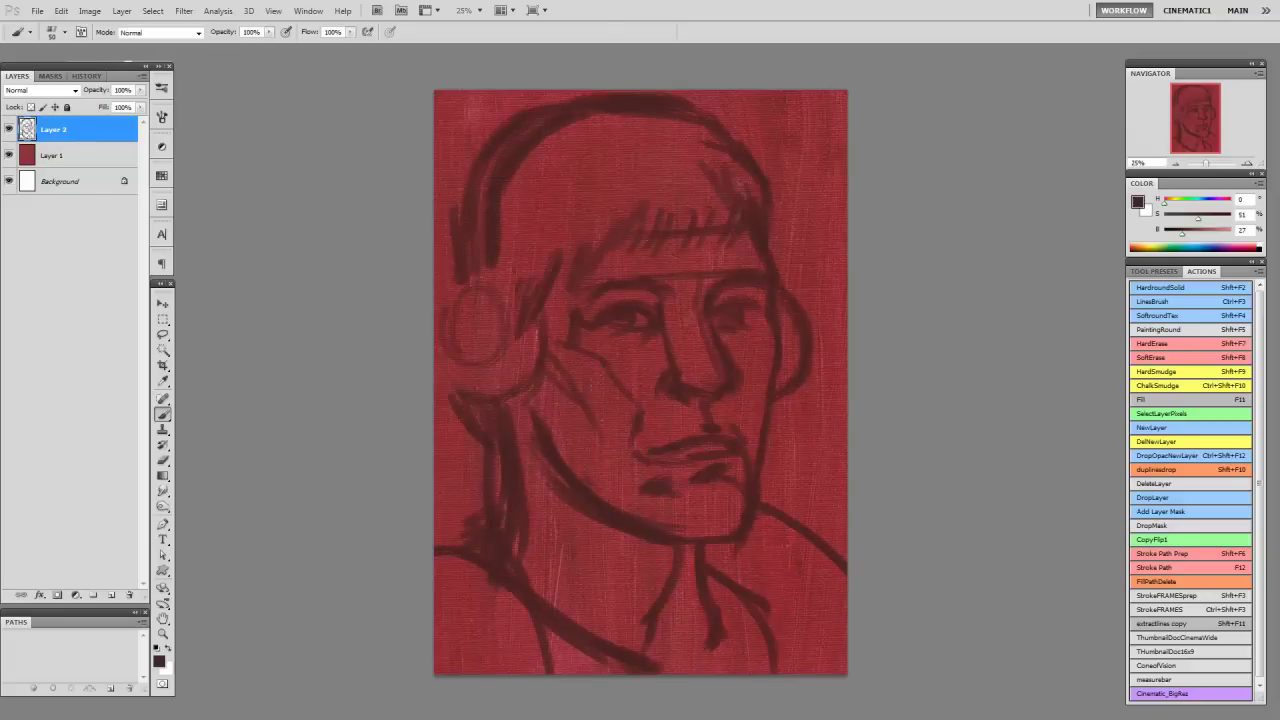
pyautogui.moveTo(484, 508); pyautogui.dragTo(436, 542)
pyautogui.moveTo(482, 420); pyautogui.dragTo(450, 468)
pyautogui.moveTo(478, 374); pyautogui.dragTo(436, 446)
pyautogui.moveTo(510, 118); pyautogui.dragTo(436, 222)
pyautogui.moveTo(446, 170)
pyautogui.mouseDown()
pyautogui.moveTo(516, 106)
pyautogui.moveTo(606, 92)
pyautogui.mouseUp()
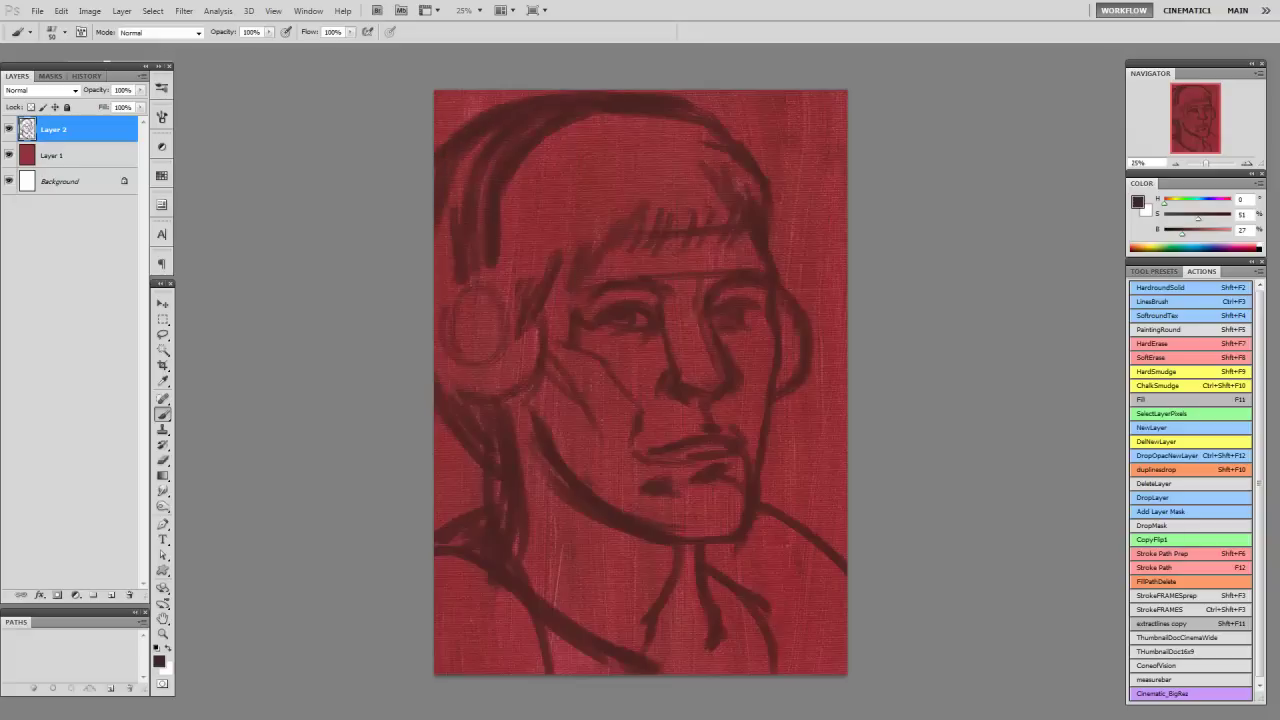
# Step: Shade under the chin and both eyes, and darken the upper-left hair mass
pyautogui.moveTo(682, 532); pyautogui.dragTo(732, 532)
pyautogui.moveTo(654, 338); pyautogui.dragTo(584, 343)
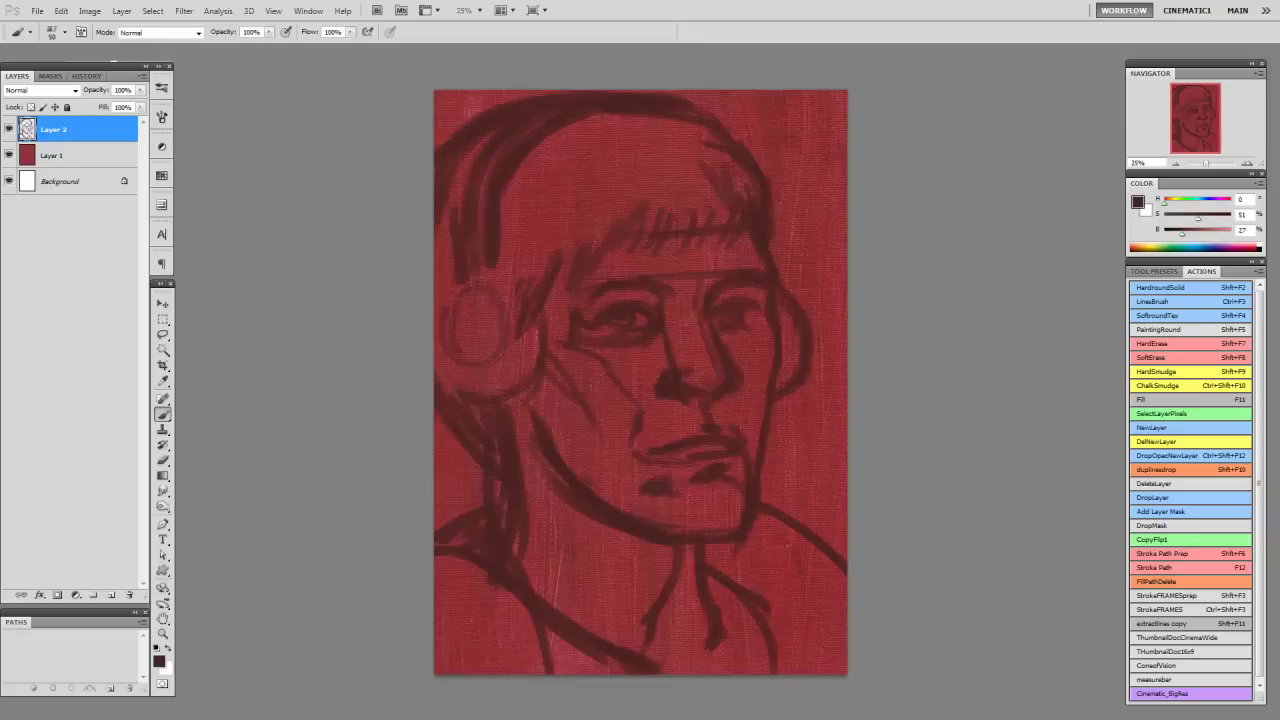
pyautogui.moveTo(726, 342); pyautogui.dragTo(760, 370)
pyautogui.moveTo(595, 120)
pyautogui.mouseDown()
pyautogui.moveTo(505, 210)
pyautogui.moveTo(510, 230)
pyautogui.mouseUp()
pyautogui.moveTo(630, 135)
pyautogui.mouseDown()
pyautogui.moveTo(525, 232)
pyautogui.moveTo(555, 222)
pyautogui.mouseUp()
# Step: Strengthen the head's left edge and shade the right cheek, chin, neck, collar and ear
pyautogui.moveTo(462, 195); pyautogui.dragTo(446, 290)
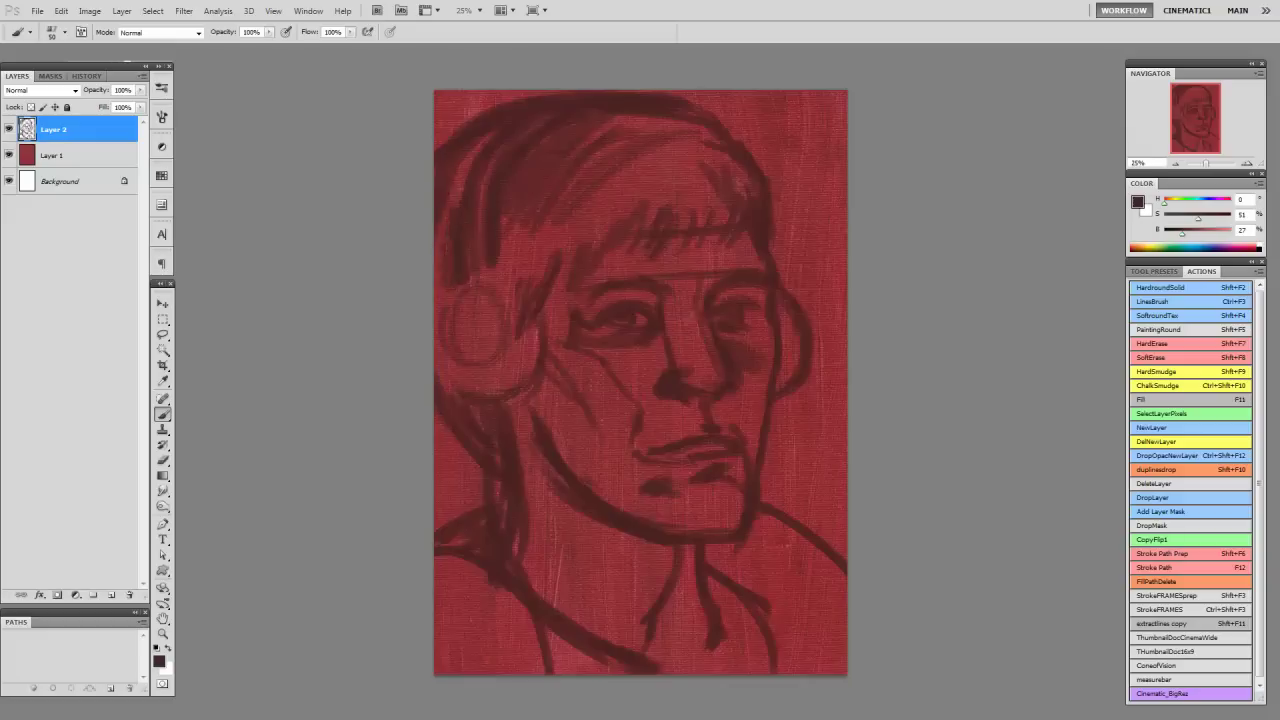
pyautogui.moveTo(470, 158); pyautogui.dragTo(440, 228)
pyautogui.moveTo(752, 394)
pyautogui.mouseDown()
pyautogui.moveTo(734, 430)
pyautogui.moveTo(742, 442)
pyautogui.moveTo(676, 492)
pyautogui.mouseUp()
pyautogui.moveTo(682, 498)
pyautogui.mouseDown()
pyautogui.moveTo(642, 510)
pyautogui.moveTo(664, 510)
pyautogui.mouseUp()
pyautogui.moveTo(666, 602); pyautogui.dragTo(660, 642)
pyautogui.moveTo(766, 600)
pyautogui.mouseDown()
pyautogui.moveTo(742, 674)
pyautogui.moveTo(772, 674)
pyautogui.mouseUp()
pyautogui.moveTo(790, 302); pyautogui.dragTo(796, 386)
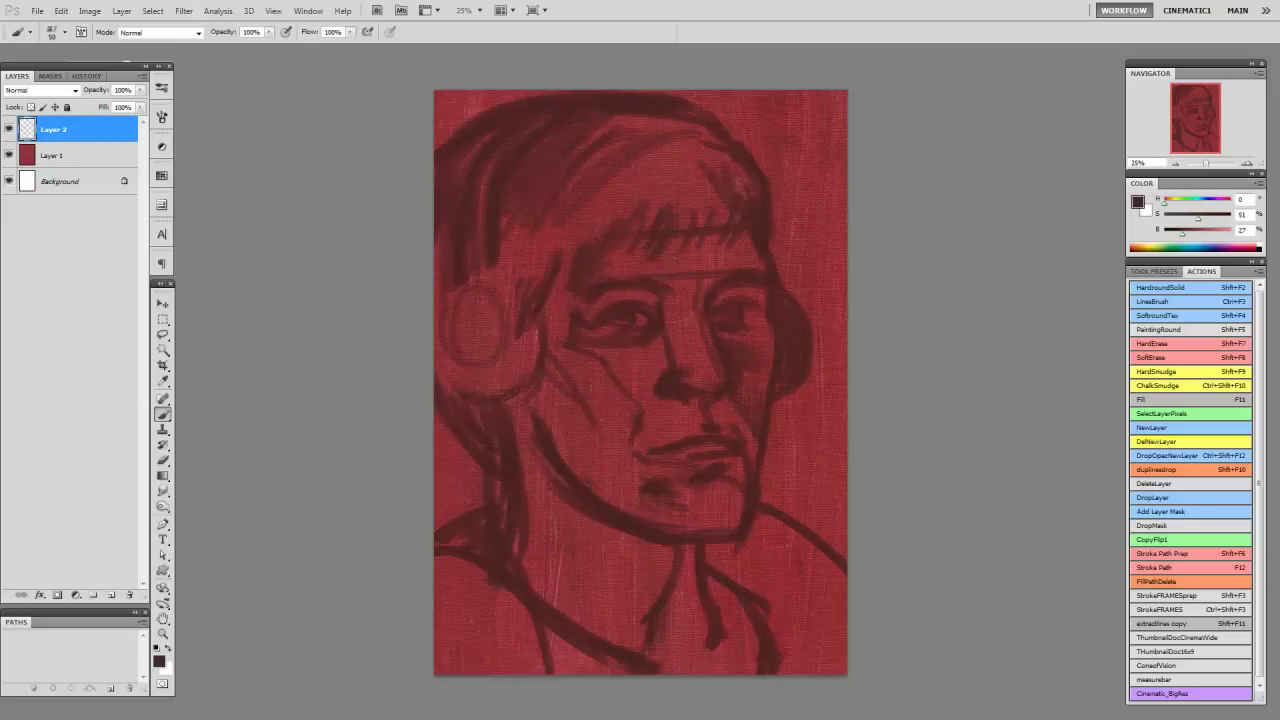
# Step: Paint a dark hair curl over the left ear and add strokes near the left cheek
pyautogui.moveTo(530, 316); pyautogui.dragTo(502, 392)
pyautogui.moveTo(500, 300); pyautogui.dragTo(440, 390)
pyautogui.moveTo(488, 294)
pyautogui.mouseDown()
pyautogui.moveTo(452, 370)
pyautogui.moveTo(440, 360)
pyautogui.mouseUp()
pyautogui.moveTo(520, 398)
pyautogui.mouseDown()
pyautogui.moveTo(444, 384)
pyautogui.moveTo(442, 398)
pyautogui.mouseUp()
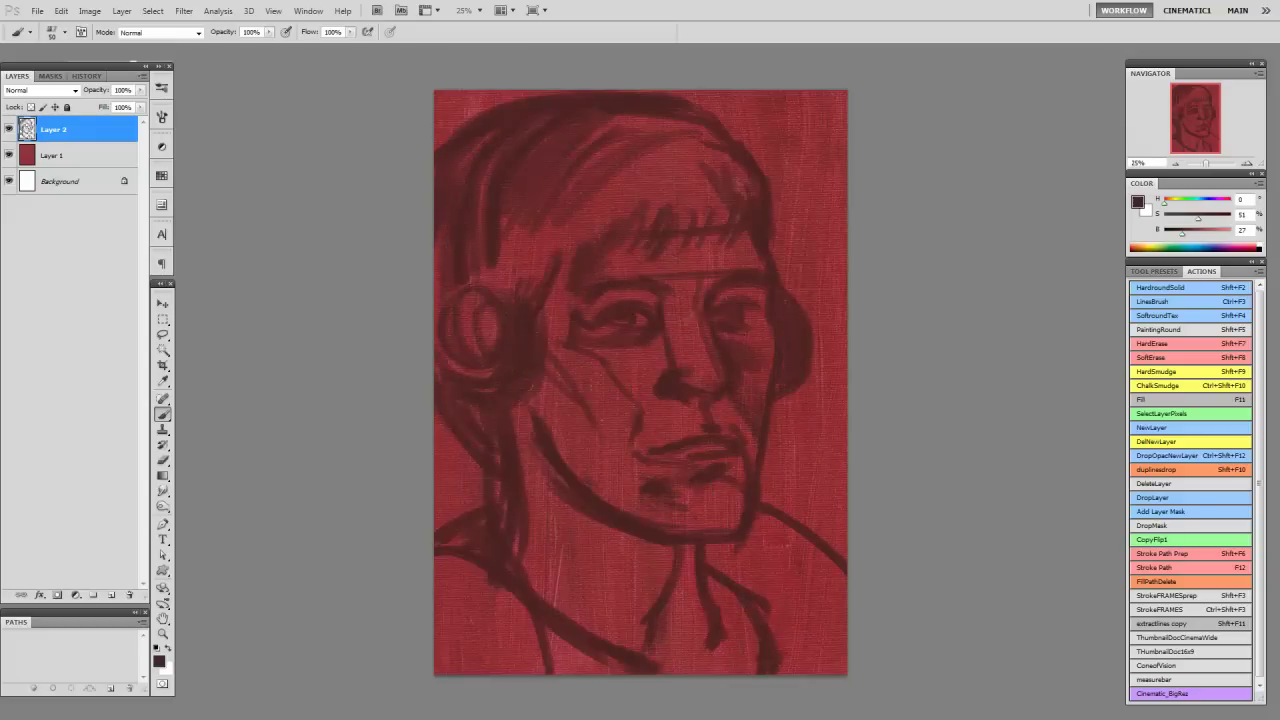
pyautogui.moveTo(522, 430); pyautogui.dragTo(540, 556)
# Step: Finish the left cheek stroke, then add a new empty layer and change the brush size
pyautogui.moveTo(566, 470); pyautogui.dragTo(544, 526)
pyautogui.hotkey('ctrl', 'shift', 'alt', 'n')
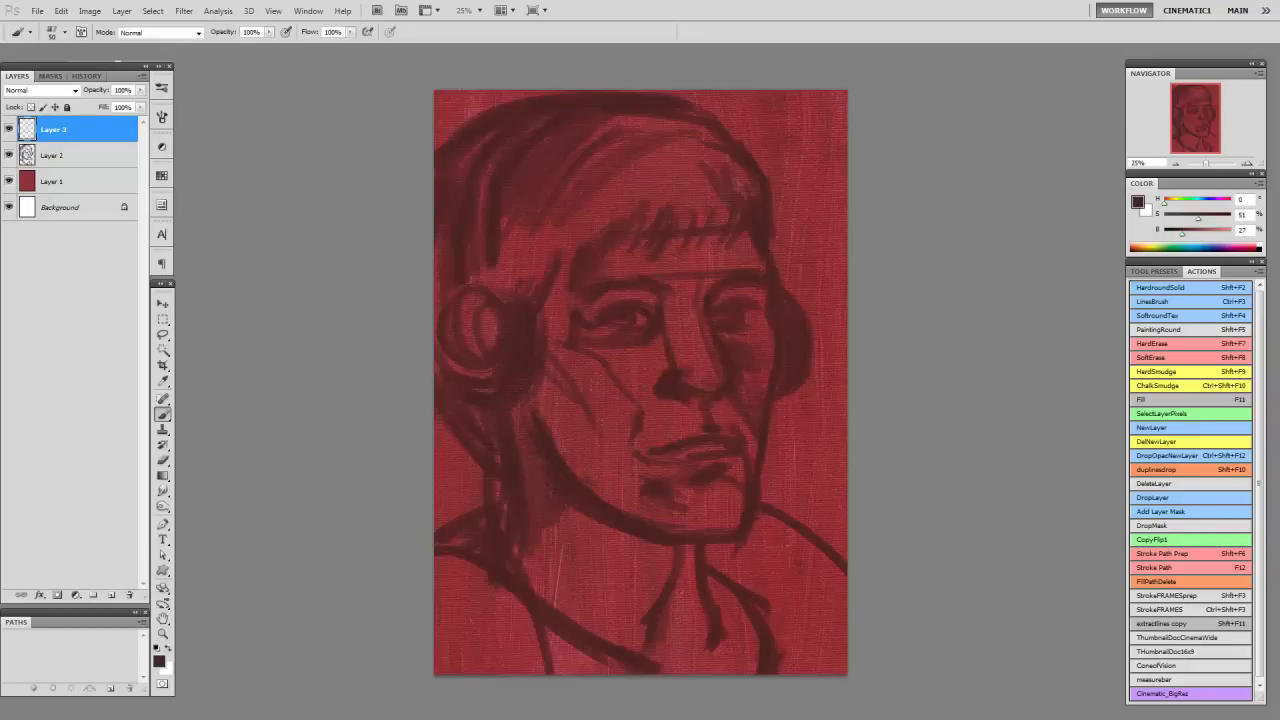
pyautogui.rightClick(548, 262)
pyautogui.press('Return')
# Step: Paint dark shading on the cheek beside the nose and across the chin
pyautogui.moveTo(664, 342)
pyautogui.mouseDown()
pyautogui.moveTo(600, 398)
pyautogui.moveTo(690, 434)
pyautogui.mouseUp()
pyautogui.moveTo(678, 490); pyautogui.dragTo(736, 508)
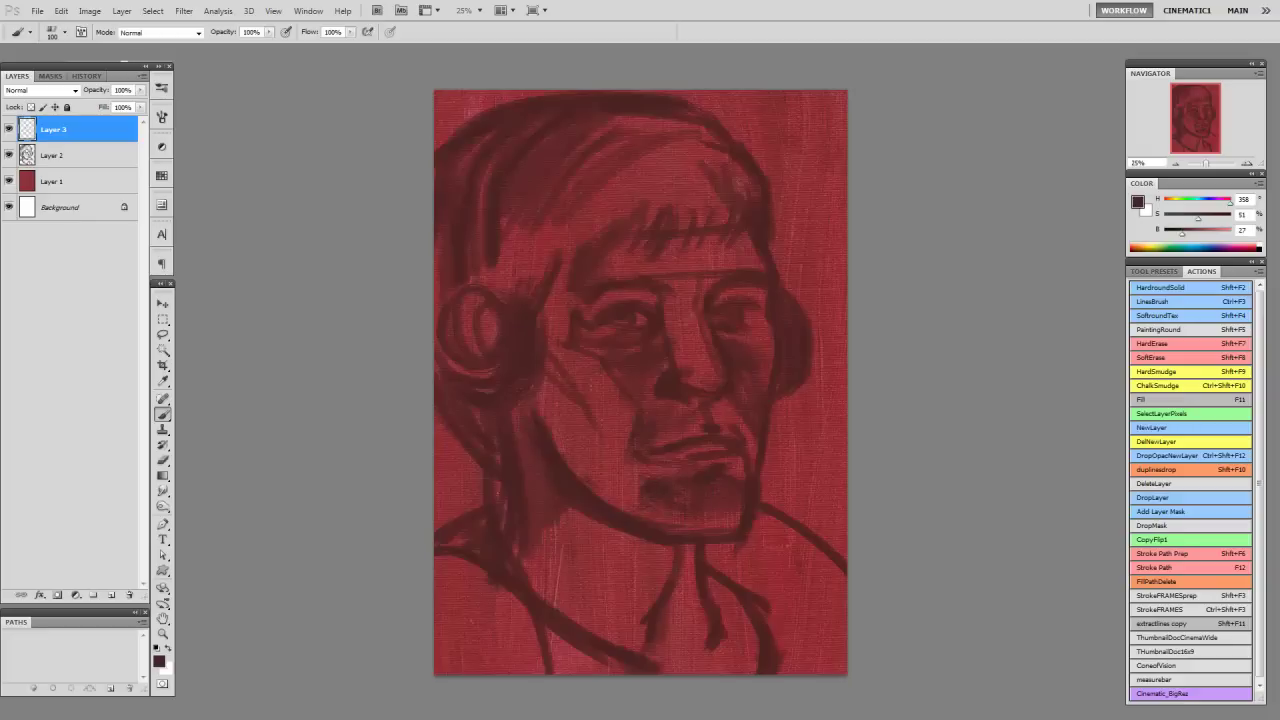
pyautogui.moveTo(666, 304); pyautogui.dragTo(678, 326)
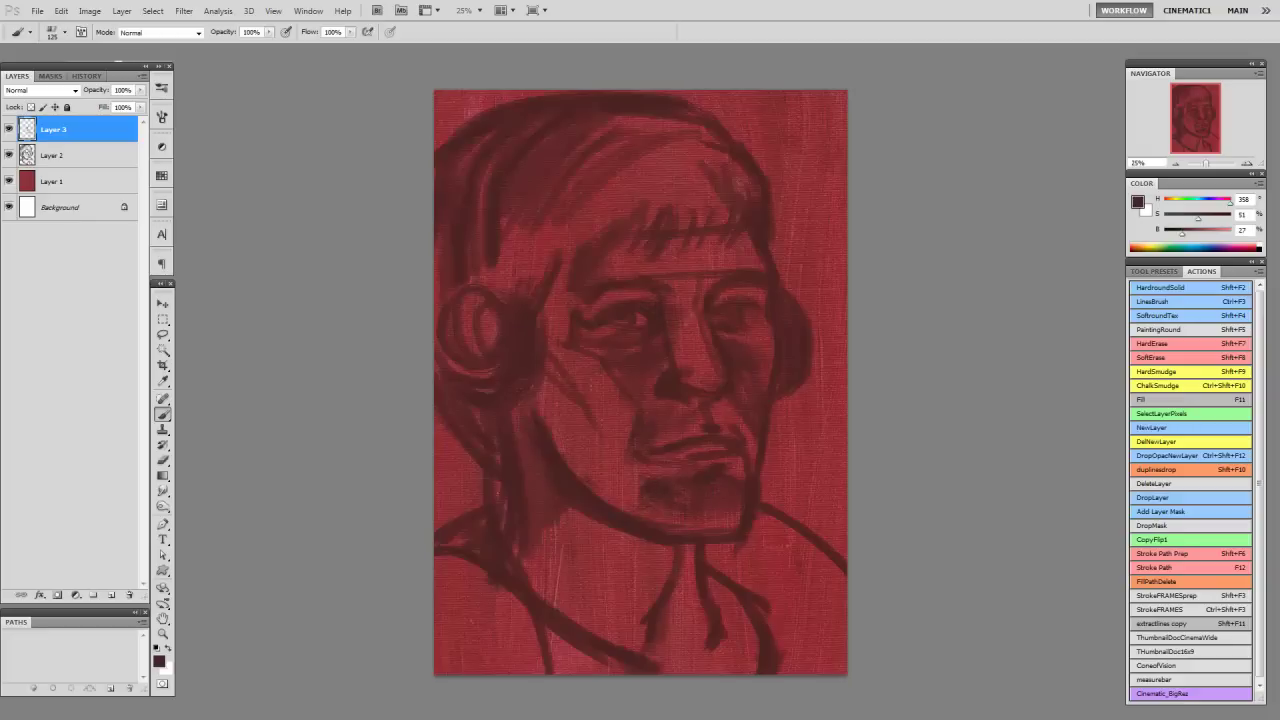
# Step: Paint dark tone across the top of the hair and down the left edge of the neck
pyautogui.moveTo(584, 226); pyautogui.dragTo(500, 294)
pyautogui.moveTo(636, 146); pyautogui.dragTo(716, 202)
pyautogui.moveTo(680, 134); pyautogui.dragTo(784, 204)
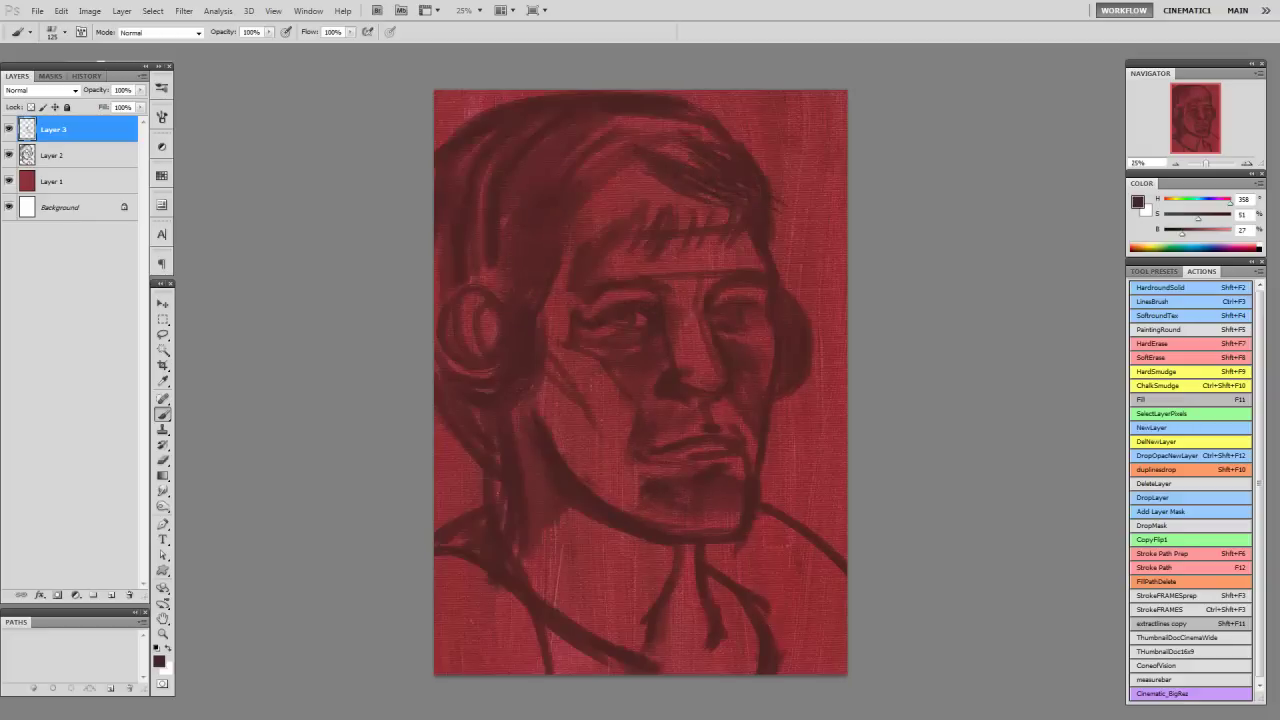
pyautogui.moveTo(740, 134); pyautogui.dragTo(832, 204)
pyautogui.moveTo(718, 124)
pyautogui.mouseDown()
pyautogui.moveTo(642, 160)
pyautogui.moveTo(596, 146)
pyautogui.moveTo(598, 132)
pyautogui.moveTo(478, 240)
pyautogui.mouseUp()
pyautogui.moveTo(470, 146); pyautogui.dragTo(436, 322)
pyautogui.moveTo(494, 404)
pyautogui.mouseDown()
pyautogui.moveTo(458, 430)
pyautogui.moveTo(456, 474)
pyautogui.mouseUp()
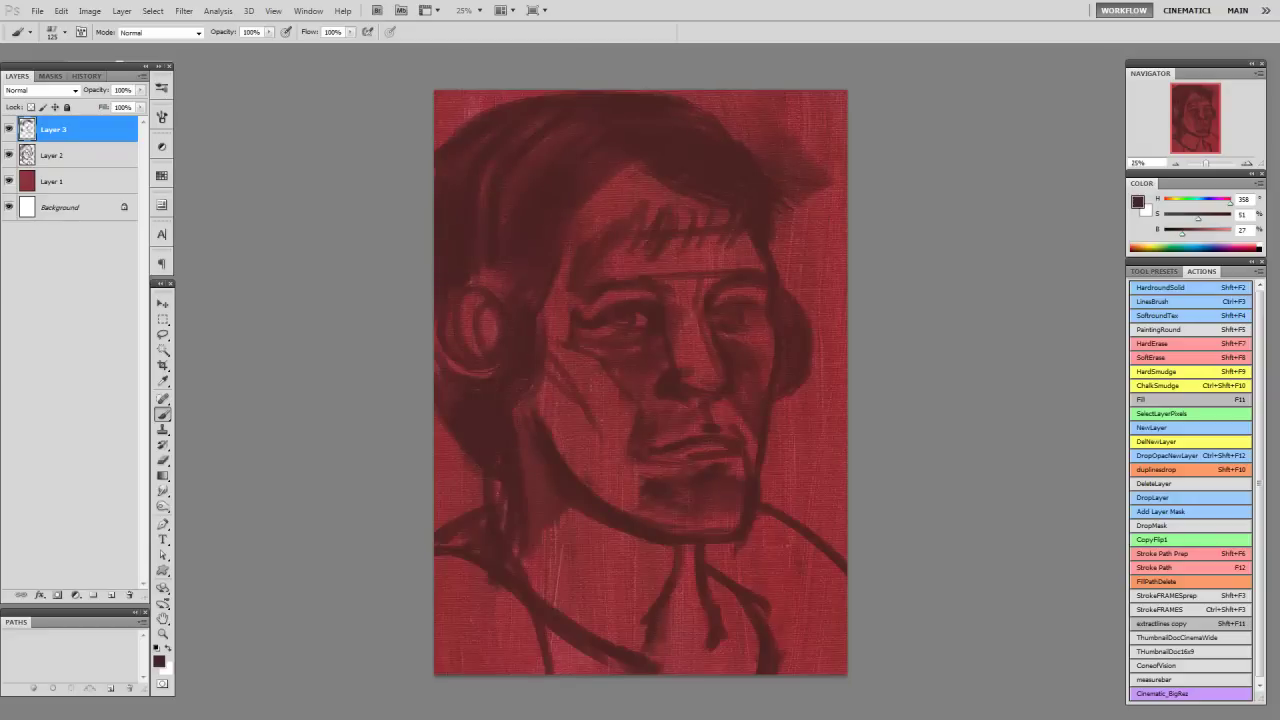
pyautogui.moveTo(750, 96); pyautogui.dragTo(664, 150)
# Step: Select a 500 px brush preset and paint a dark stroke down the left cheek
pyautogui.rightClick(556, 262)
pyautogui.scroll(-2, 850, 515)
pyautogui.scroll(-1, 850, 515)
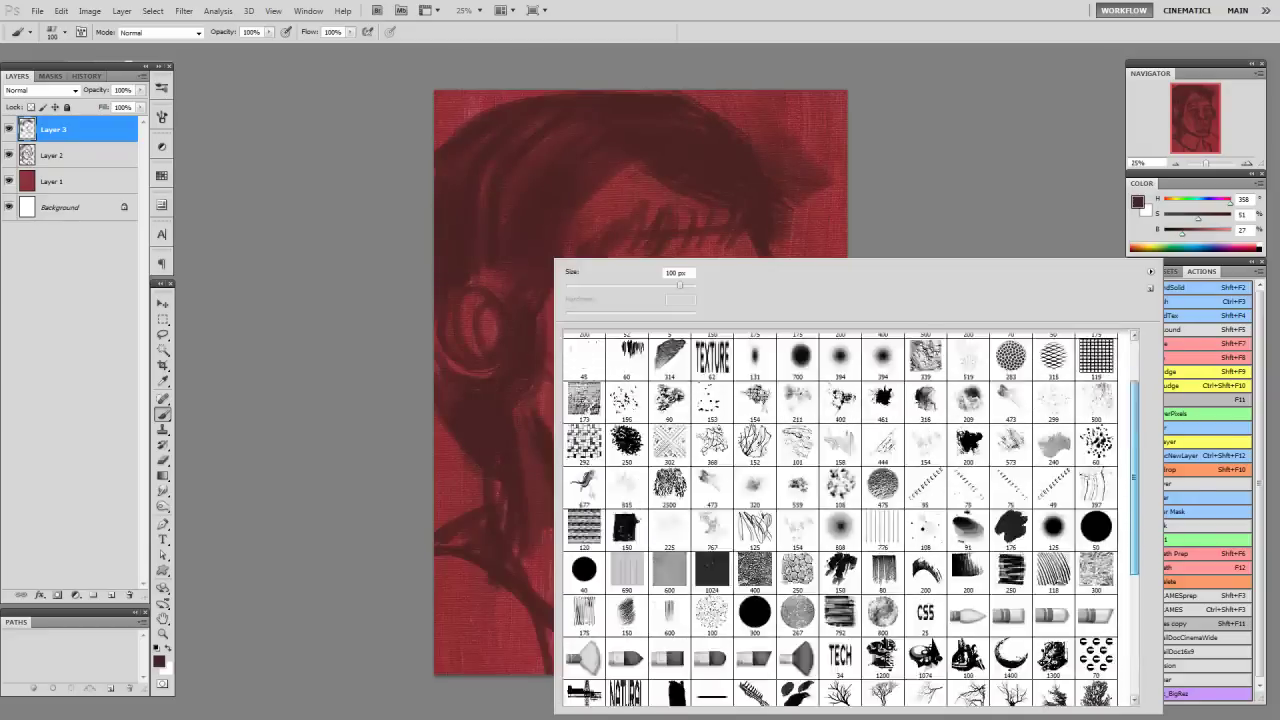
pyautogui.scroll(3, 850, 515)
pyautogui.doubleClick(926, 390)
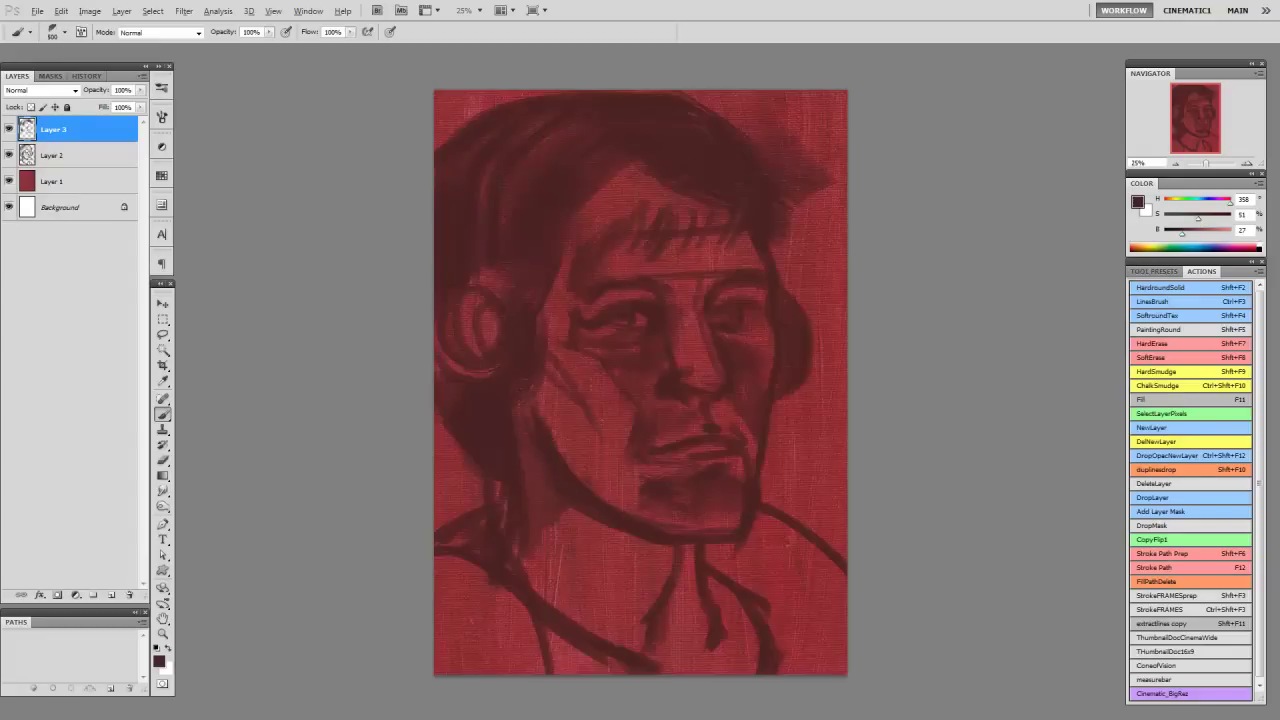
pyautogui.moveTo(552, 358); pyautogui.dragTo(588, 458)
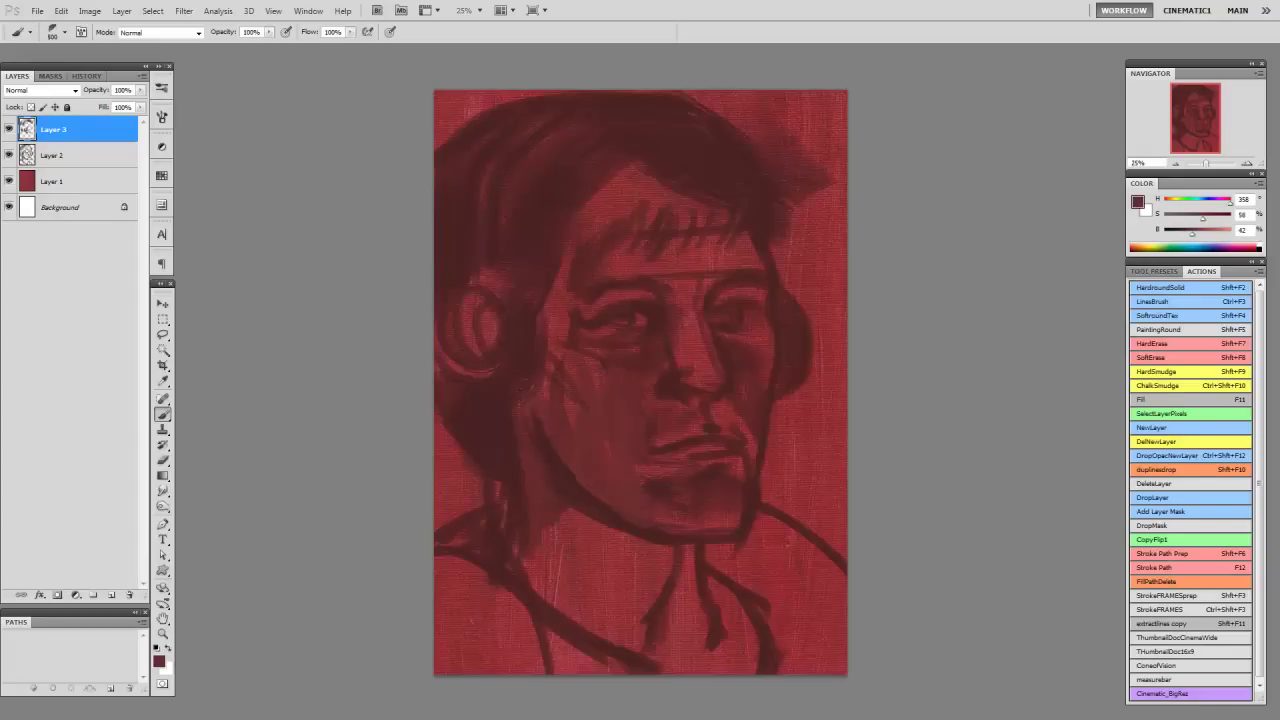
# Step: Pick a darker red and shade the right side of the nose
pyautogui.press('c')
pyautogui.click(596, 330)
pyautogui.press('Return')
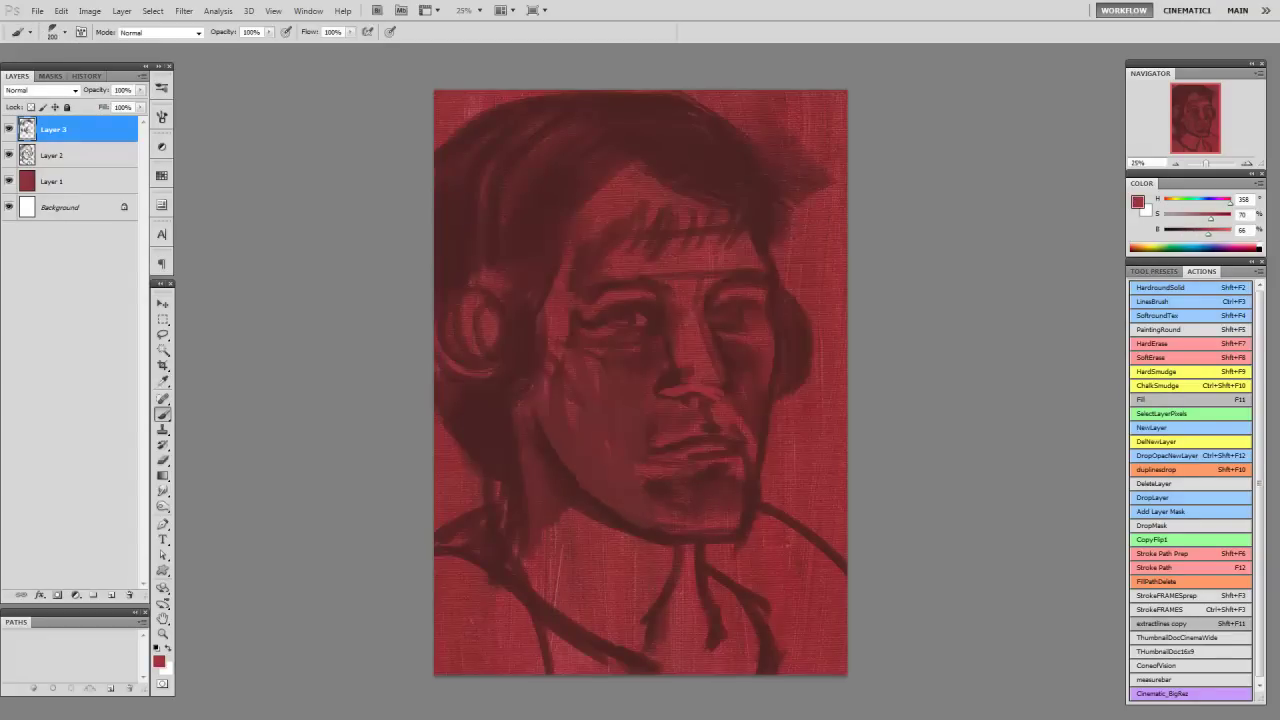
pyautogui.keyDown('alt'); pyautogui.click(570, 400); pyautogui.keyUp('alt')
pyautogui.moveTo(686, 308); pyautogui.dragTo(712, 378)
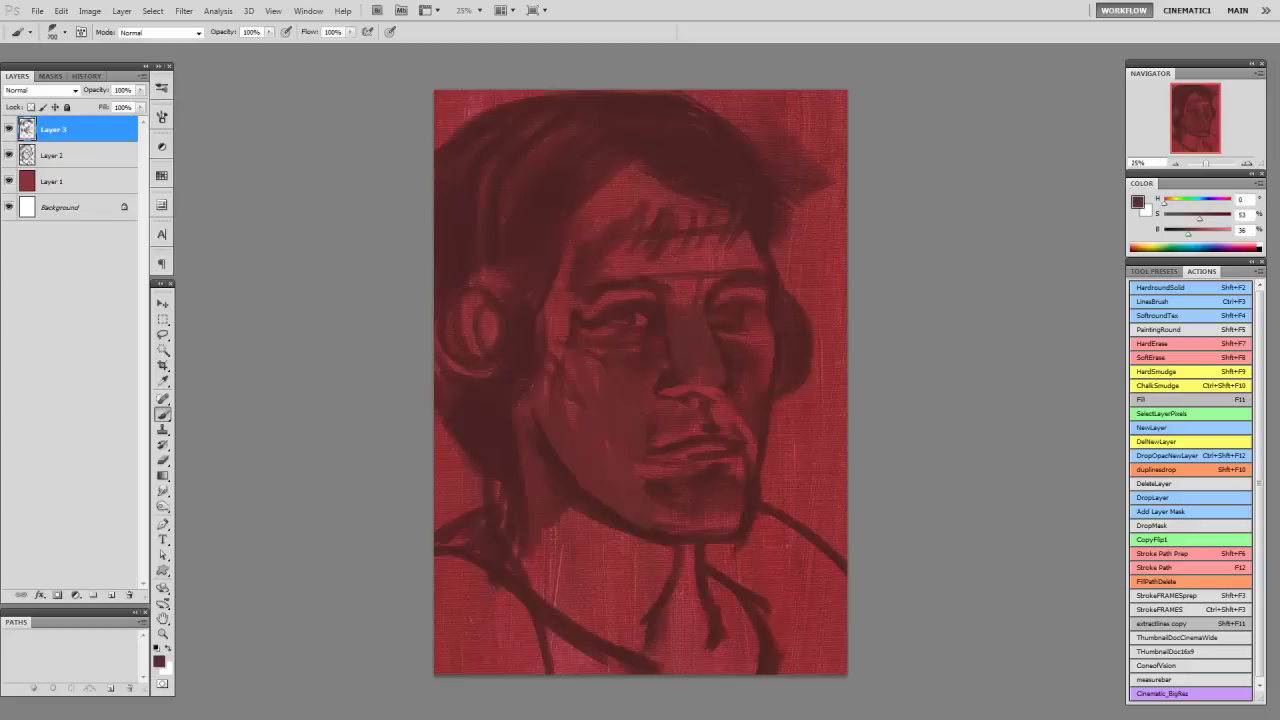
pyautogui.moveTo(674, 282); pyautogui.dragTo(712, 392)
# Step: Paint a greyish patch across the forehead, extending it down the left side
pyautogui.click(158, 660)
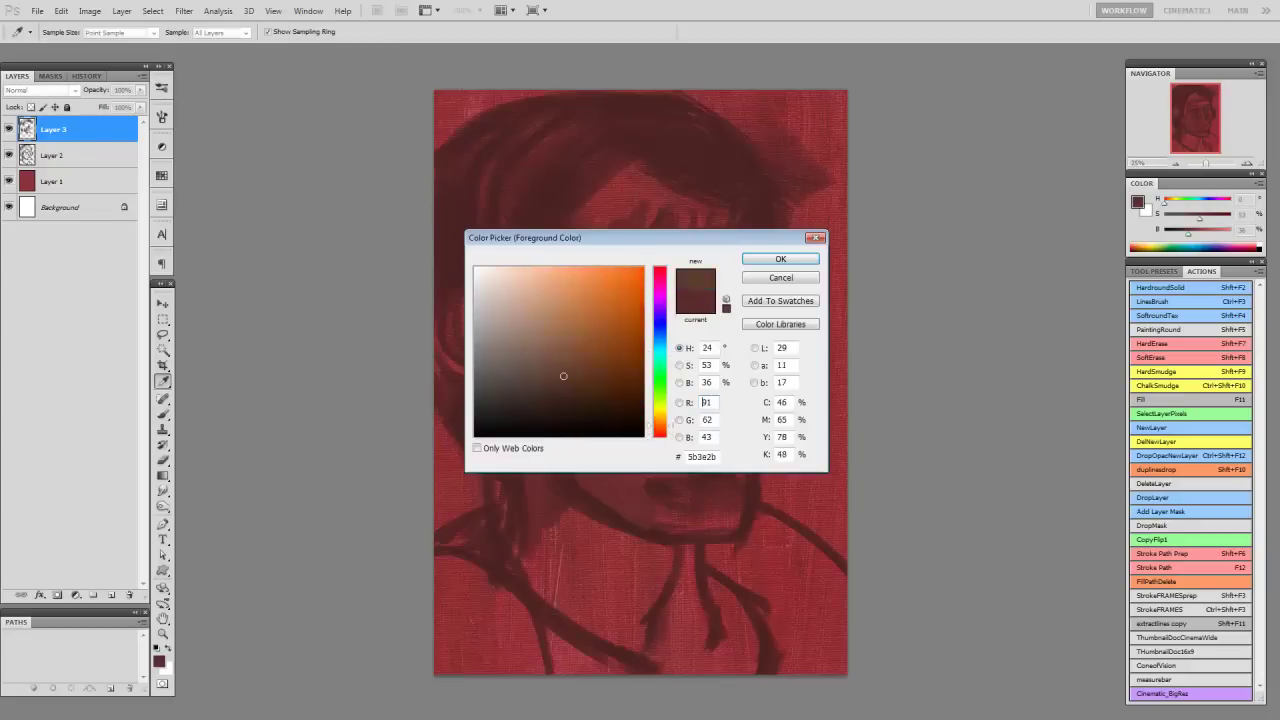
pyautogui.press('Return')
pyautogui.moveTo(658, 262); pyautogui.dragTo(728, 262)
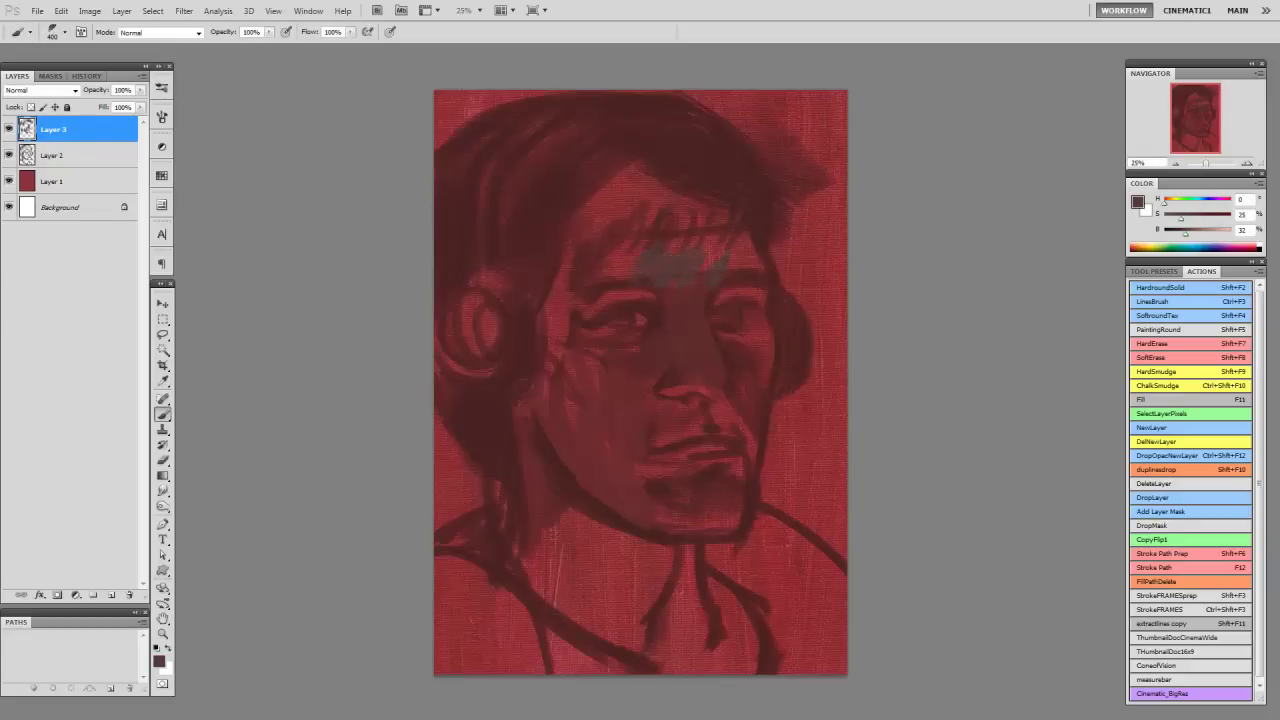
pyautogui.keyDown('alt'); pyautogui.click(660, 250); pyautogui.keyUp('alt')
pyautogui.moveTo(648, 240)
pyautogui.mouseDown()
pyautogui.moveTo(688, 236)
pyautogui.moveTo(592, 282)
pyautogui.moveTo(560, 355)
pyautogui.mouseUp()
# Step: Add lighter red strokes to the left cheek and darken the upper lip and mouth
pyautogui.keyDown('alt'); pyautogui.click(592, 420); pyautogui.keyUp('alt')
pyautogui.moveTo(600, 400)
pyautogui.mouseDown()
pyautogui.moveTo(580, 505)
pyautogui.moveTo(620, 522)
pyautogui.mouseUp()
pyautogui.keyDown('alt'); pyautogui.click(640, 500); pyautogui.keyUp('alt')
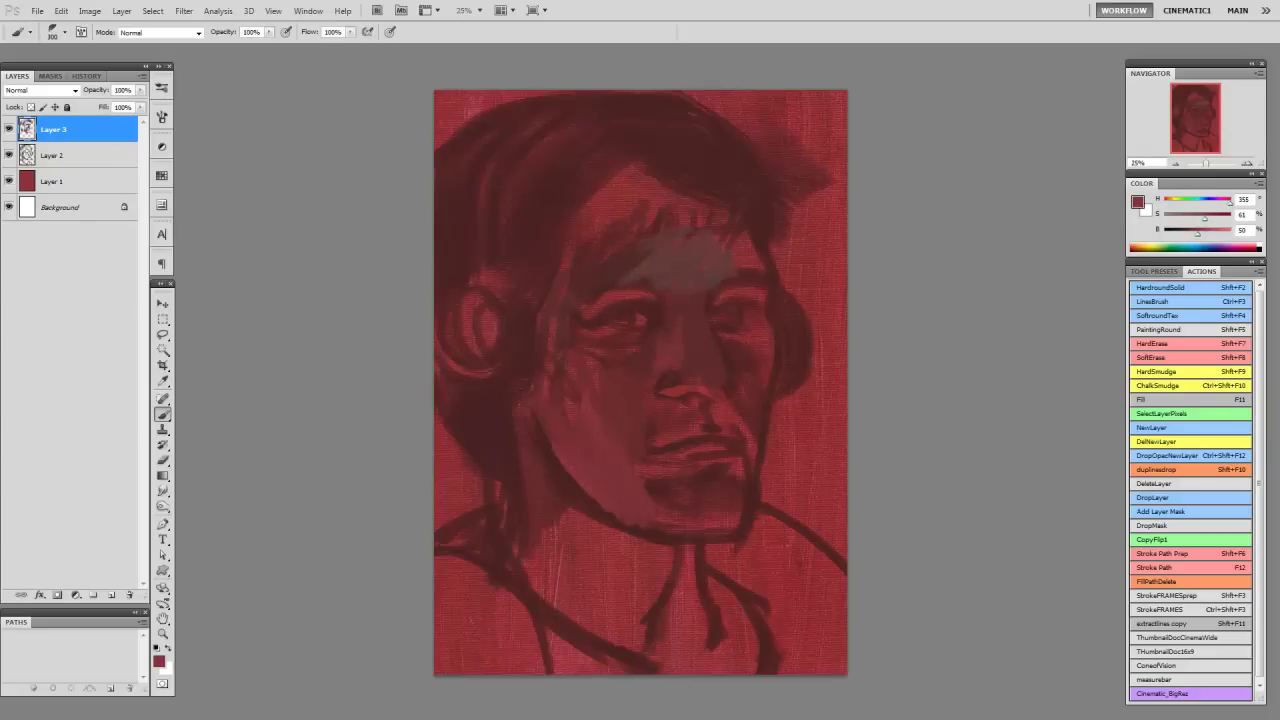
pyautogui.keyDown('alt'); pyautogui.click(625, 515); pyautogui.keyUp('alt')
pyautogui.moveTo(656, 445); pyautogui.dragTo(750, 410)
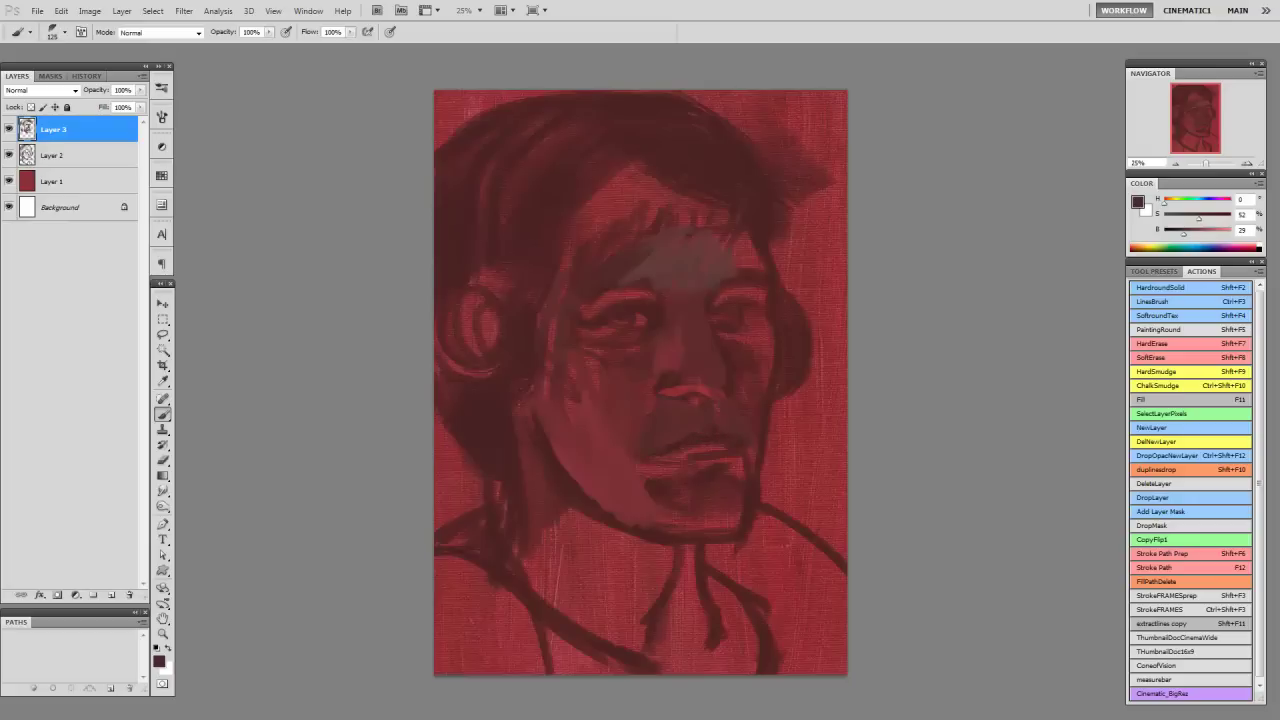
pyautogui.moveTo(658, 455); pyautogui.dragTo(725, 449)
pyautogui.keyDown('alt'); pyautogui.click(720, 450); pyautogui.keyUp('alt')
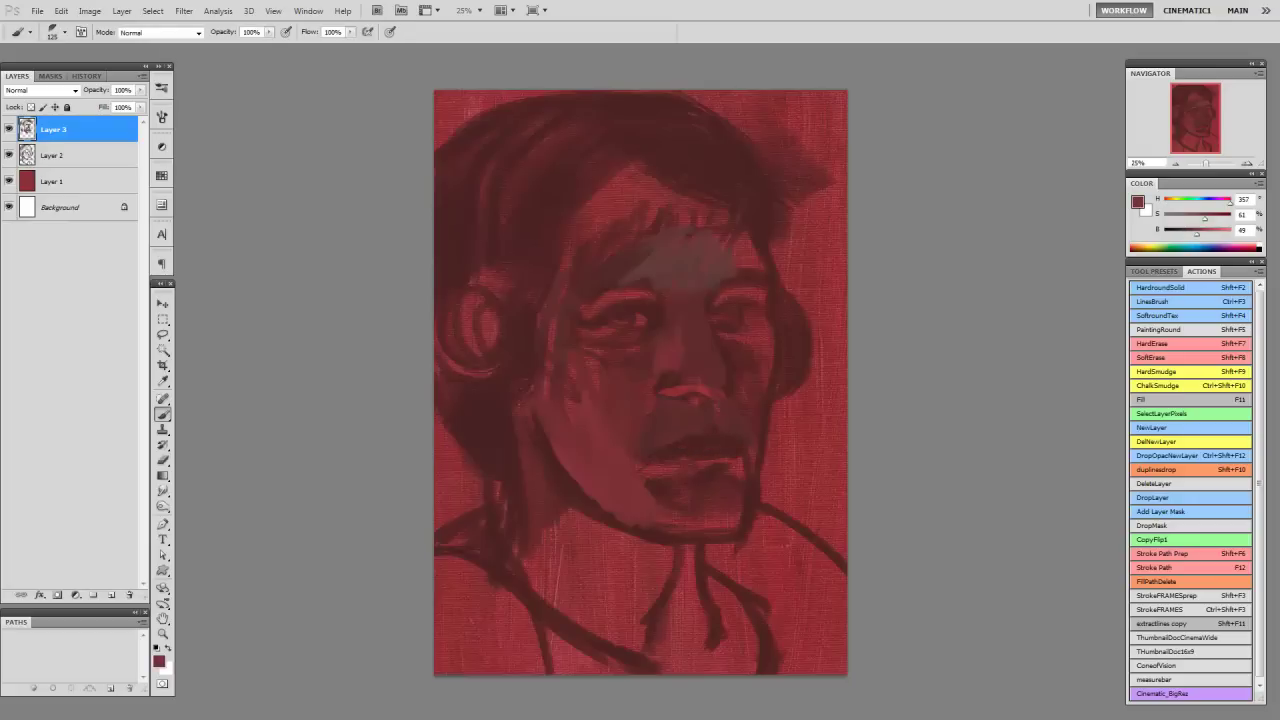
# Step: Choose a beige-brown colour and paint beige tone onto the neck
pyautogui.click(157, 660)
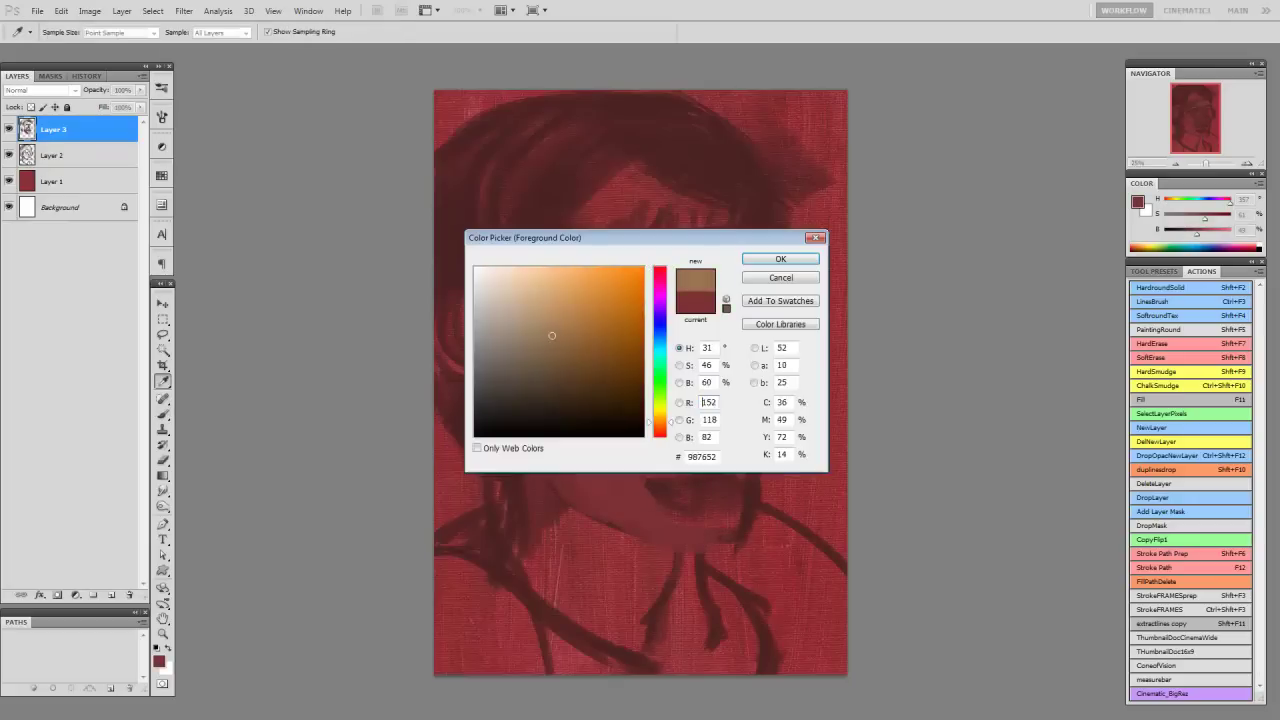
pyautogui.click(552, 340)
pyautogui.press('Return')
pyautogui.moveTo(530, 600); pyautogui.dragTo(670, 560)
pyautogui.moveTo(545, 520); pyautogui.dragTo(600, 600)
pyautogui.moveTo(650, 550); pyautogui.dragTo(630, 650)
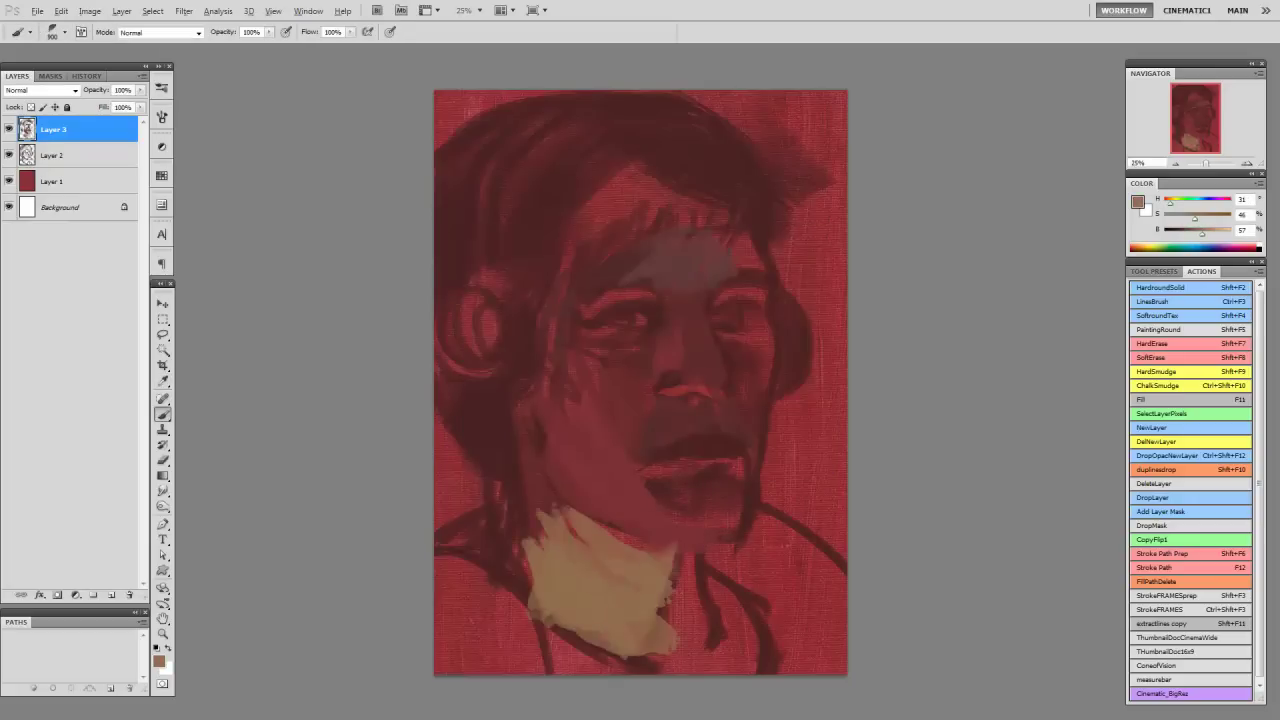
# Step: Paint dark brown beside the neck, then beige lights on lower neck, cheek, mouth and forehead
pyautogui.moveTo(550, 550)
pyautogui.mouseDown()
pyautogui.moveTo(610, 630)
pyautogui.moveTo(660, 570)
pyautogui.moveTo(700, 628)
pyautogui.mouseUp()
pyautogui.keyDown('alt'); pyautogui.click(700, 580); pyautogui.keyUp('alt')
pyautogui.moveTo(715, 580)
pyautogui.mouseDown()
pyautogui.moveTo(725, 660)
pyautogui.moveTo(738, 615)
pyautogui.moveTo(700, 655)
pyautogui.mouseUp()
pyautogui.keyDown('alt'); pyautogui.click(575, 575); pyautogui.keyUp('alt')
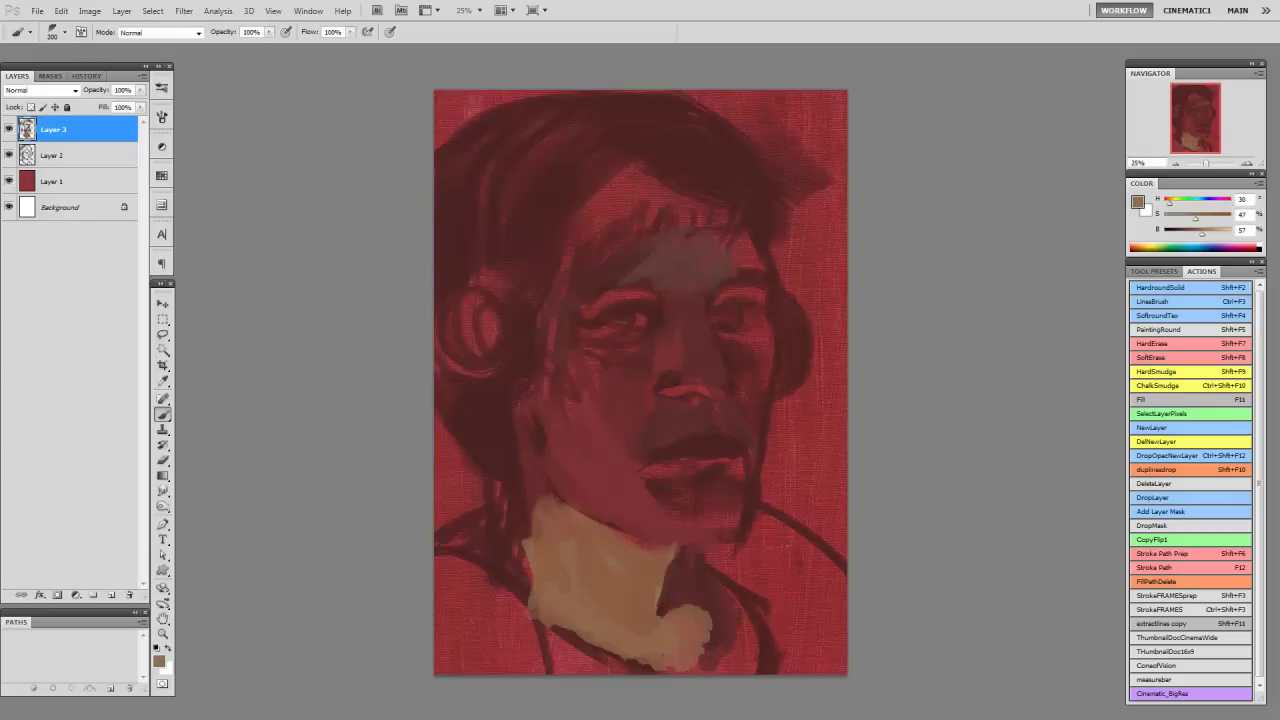
pyautogui.moveTo(590, 555); pyautogui.dragTo(640, 625)
pyautogui.moveTo(722, 338)
pyautogui.mouseDown()
pyautogui.moveTo(752, 345)
pyautogui.moveTo(766, 382)
pyautogui.mouseUp()
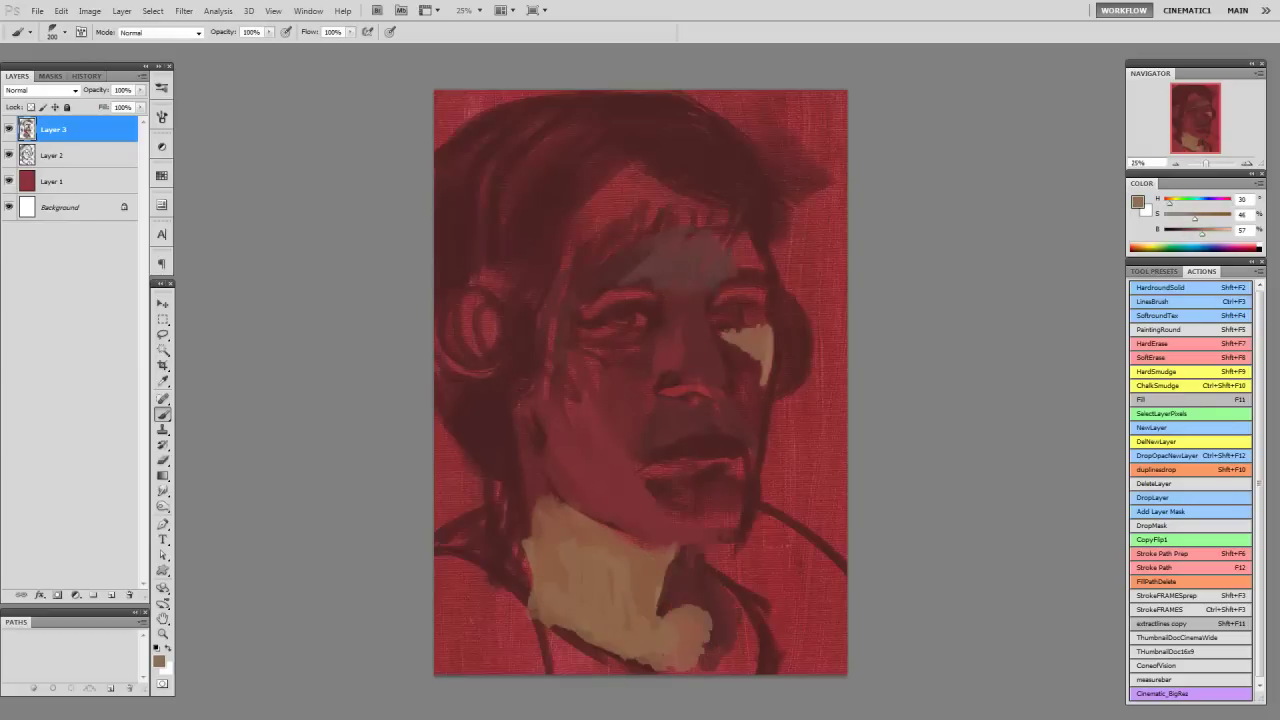
pyautogui.moveTo(720, 462); pyautogui.dragTo(746, 500)
pyautogui.moveTo(645, 273); pyautogui.dragTo(668, 296)
# Step: Paint an orange stroke above one eye and a beige stroke above the other
pyautogui.click(1137, 201)
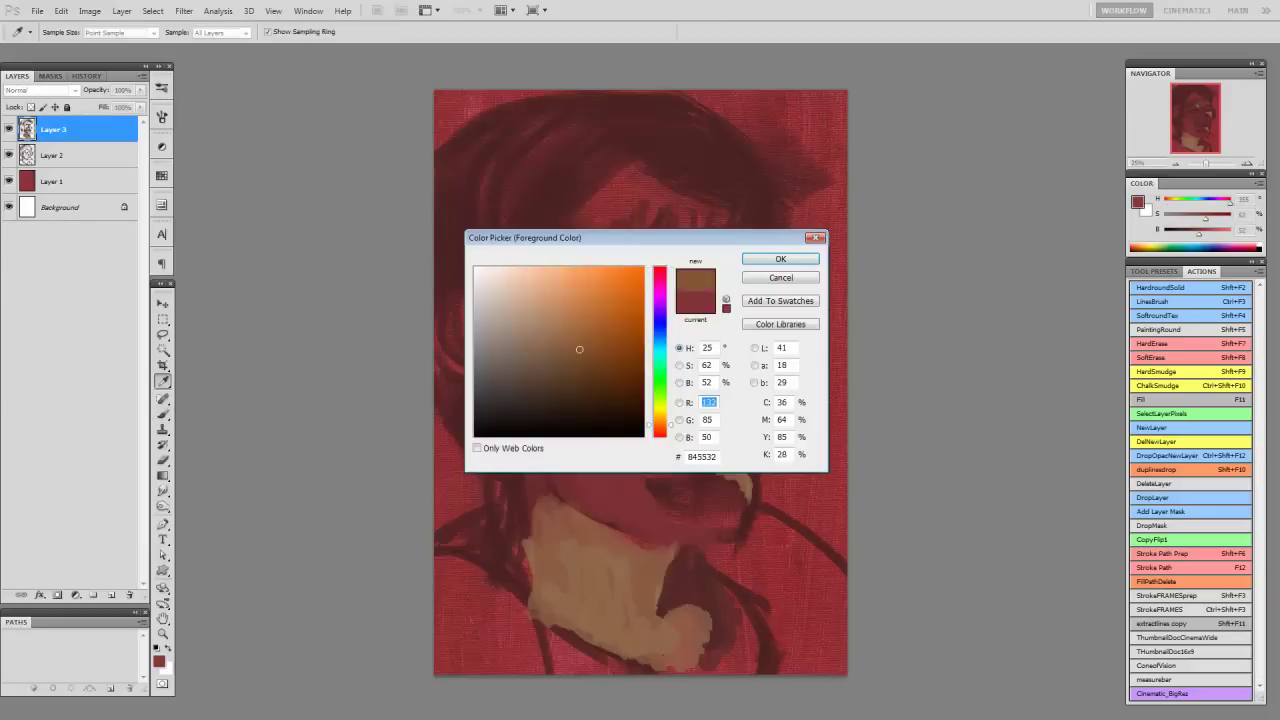
pyautogui.click(580, 346)
pyautogui.press('Return')
pyautogui.moveTo(583, 306); pyautogui.dragTo(645, 294)
pyautogui.keyDown('alt'); pyautogui.click(655, 280); pyautogui.keyUp('alt')
pyautogui.keyDown('alt'); pyautogui.click(600, 310); pyautogui.keyUp('alt')
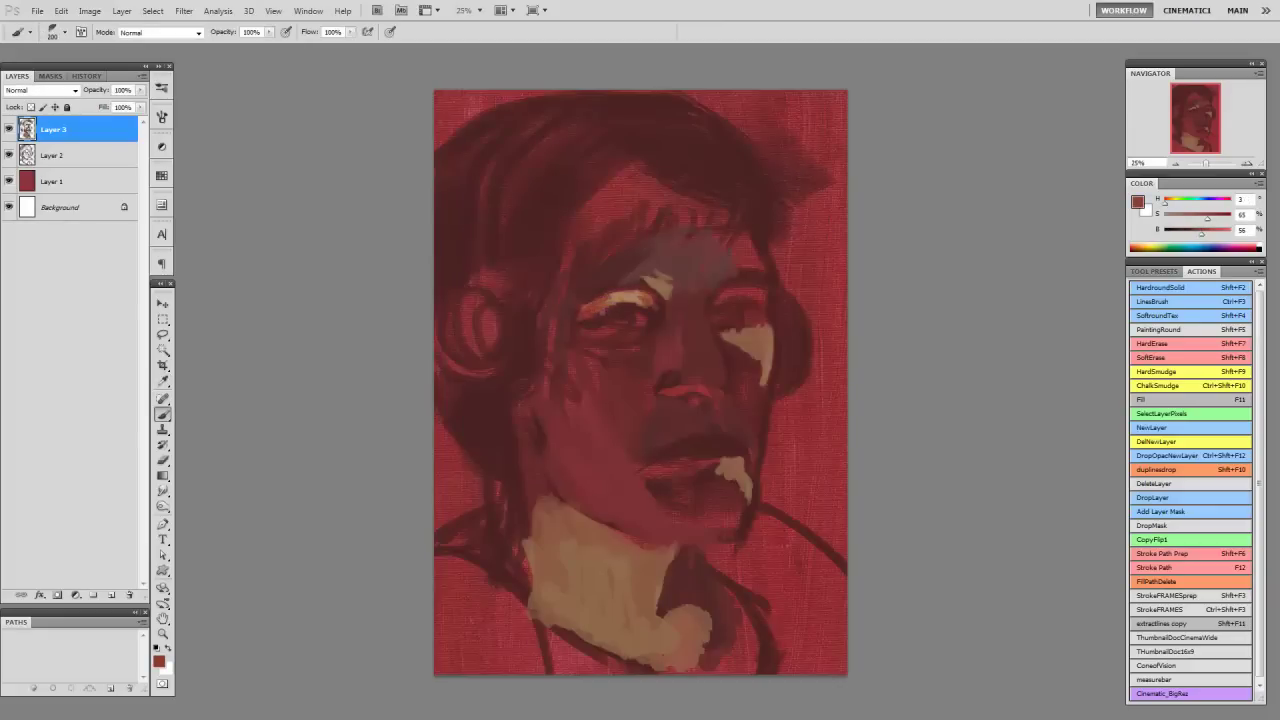
pyautogui.keyDown('alt'); pyautogui.click(560, 340); pyautogui.keyUp('alt')
pyautogui.keyDown('alt'); pyautogui.click(630, 296); pyautogui.keyUp('alt')
pyautogui.moveTo(714, 299); pyautogui.dragTo(758, 297)
# Step: Paint pale highlights into both eyes
pyautogui.keyDown('alt'); pyautogui.click(620, 325); pyautogui.keyUp('alt')
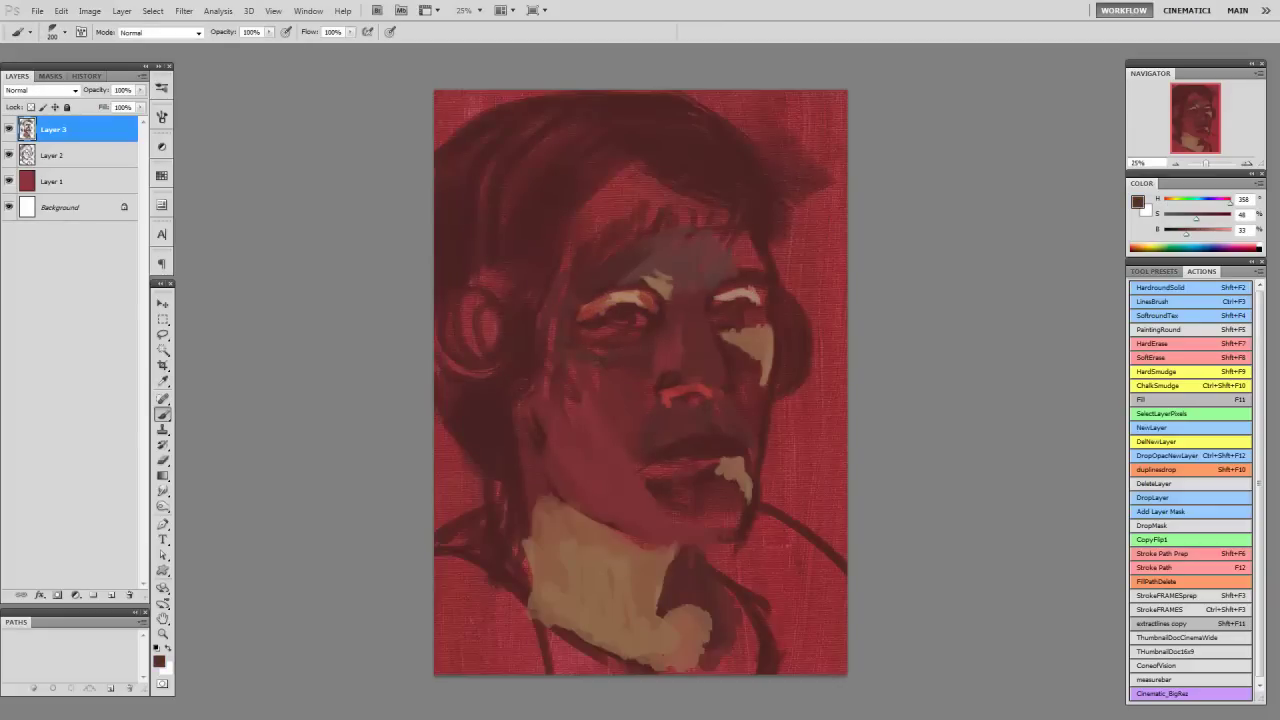
pyautogui.keyDown('alt'); pyautogui.click(645, 295); pyautogui.keyUp('alt')
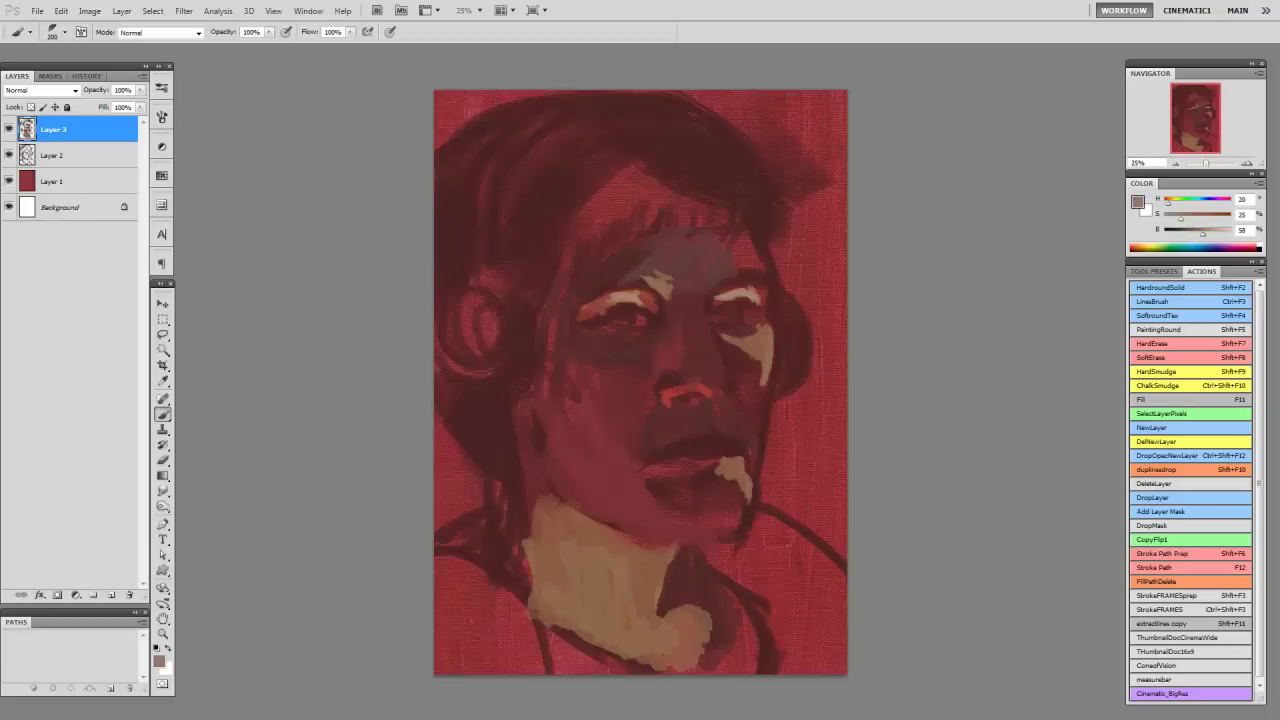
pyautogui.moveTo(630, 322); pyautogui.dragTo(650, 318)
pyautogui.moveTo(738, 312); pyautogui.dragTo(756, 326)
# Step: Shade the left cheek darker and add lighter red strokes across the face
pyautogui.keyDown('alt'); pyautogui.click(700, 340); pyautogui.keyUp('alt')
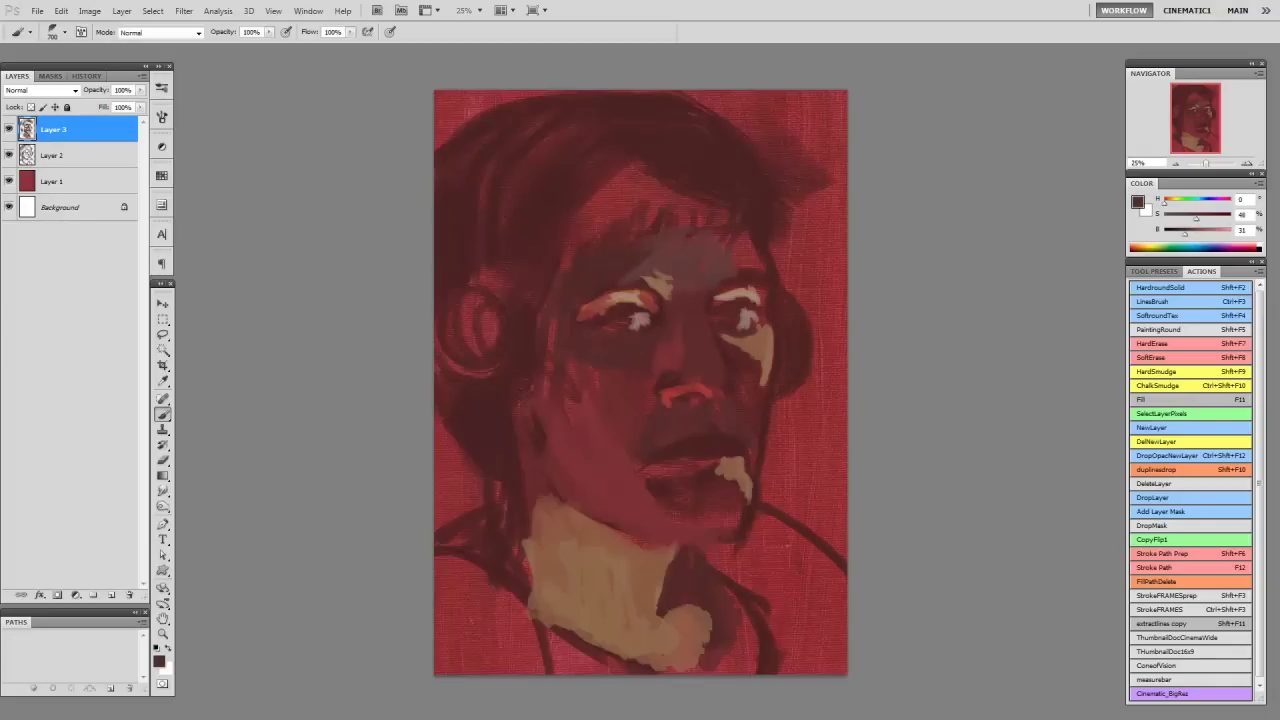
pyautogui.moveTo(552, 325); pyautogui.dragTo(590, 445)
pyautogui.keyDown('alt'); pyautogui.click(600, 420); pyautogui.keyUp('alt')
pyautogui.moveTo(625, 368); pyautogui.dragTo(645, 398)
pyautogui.moveTo(738, 350)
pyautogui.mouseDown()
pyautogui.moveTo(740, 424)
pyautogui.moveTo(762, 452)
pyautogui.mouseUp()
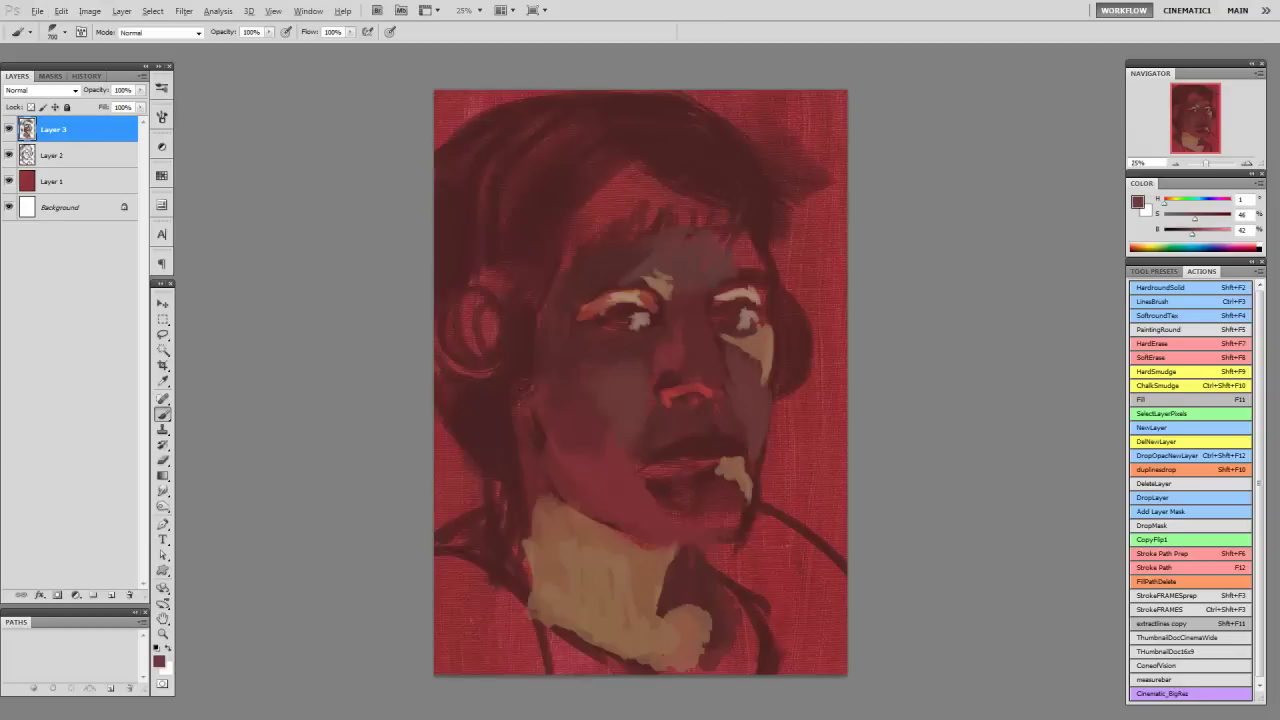
# Step: Shade around the chin, lower lip and left side of the neck
pyautogui.keyDown('alt'); pyautogui.click(690, 530); pyautogui.keyUp('alt')
pyautogui.moveTo(655, 520)
pyautogui.mouseDown()
pyautogui.moveTo(698, 540)
pyautogui.moveTo(680, 540)
pyautogui.mouseUp()
pyautogui.keyDown('alt'); pyautogui.click(700, 520); pyautogui.keyUp('alt')
pyautogui.moveTo(645, 495); pyautogui.dragTo(675, 530)
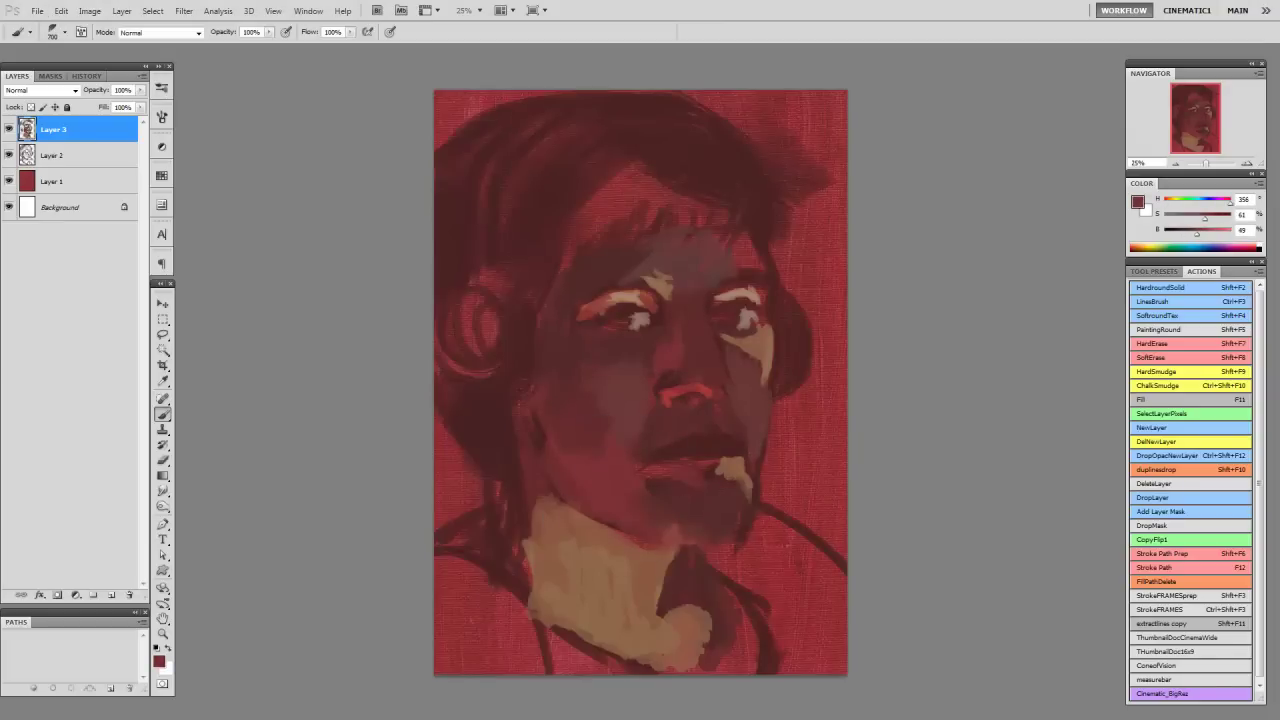
pyautogui.keyDown('alt'); pyautogui.click(610, 470); pyautogui.keyUp('alt')
pyautogui.moveTo(536, 500); pyautogui.dragTo(545, 580)
pyautogui.moveTo(580, 500); pyautogui.dragTo(600, 600)
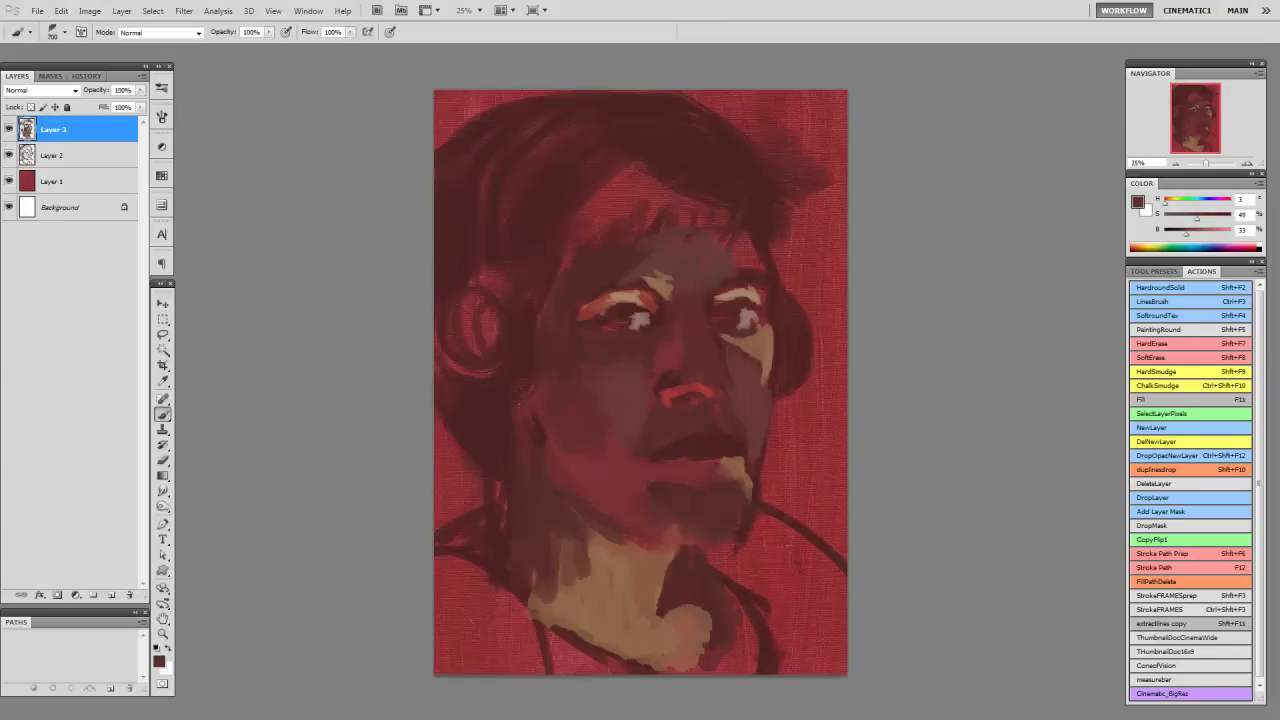
# Step: Paint a dark stroke across the forehead and darken the hair above it and at upper left
pyautogui.moveTo(580, 235)
pyautogui.mouseDown()
pyautogui.moveTo(705, 200)
pyautogui.moveTo(775, 285)
pyautogui.mouseUp()
pyautogui.press('[')
pyautogui.keyDown('alt'); pyautogui.click(745, 340); pyautogui.keyUp('alt')
pyautogui.keyDown('alt'); pyautogui.click(470, 170); pyautogui.keyUp('alt')
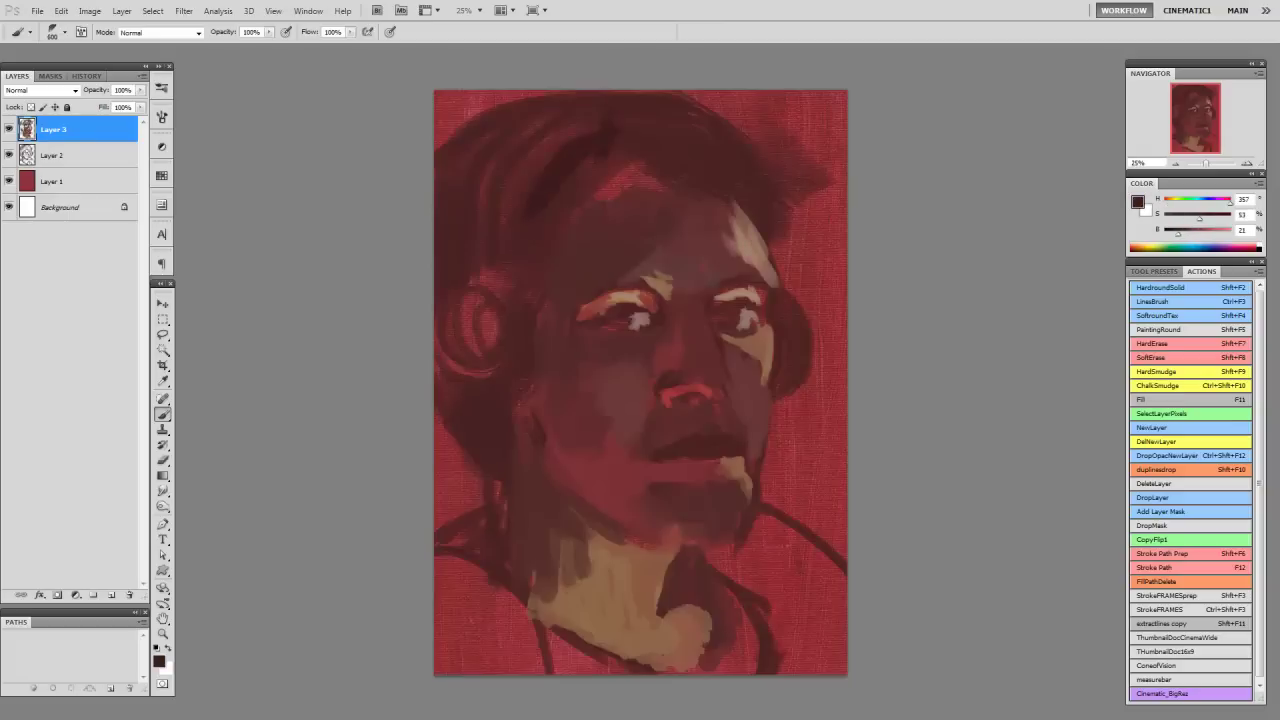
pyautogui.moveTo(610, 125); pyautogui.dragTo(505, 220)
pyautogui.moveTo(520, 262); pyautogui.dragTo(495, 305)
pyautogui.moveTo(645, 158); pyautogui.dragTo(585, 180)
pyautogui.moveTo(545, 118); pyautogui.dragTo(460, 178)
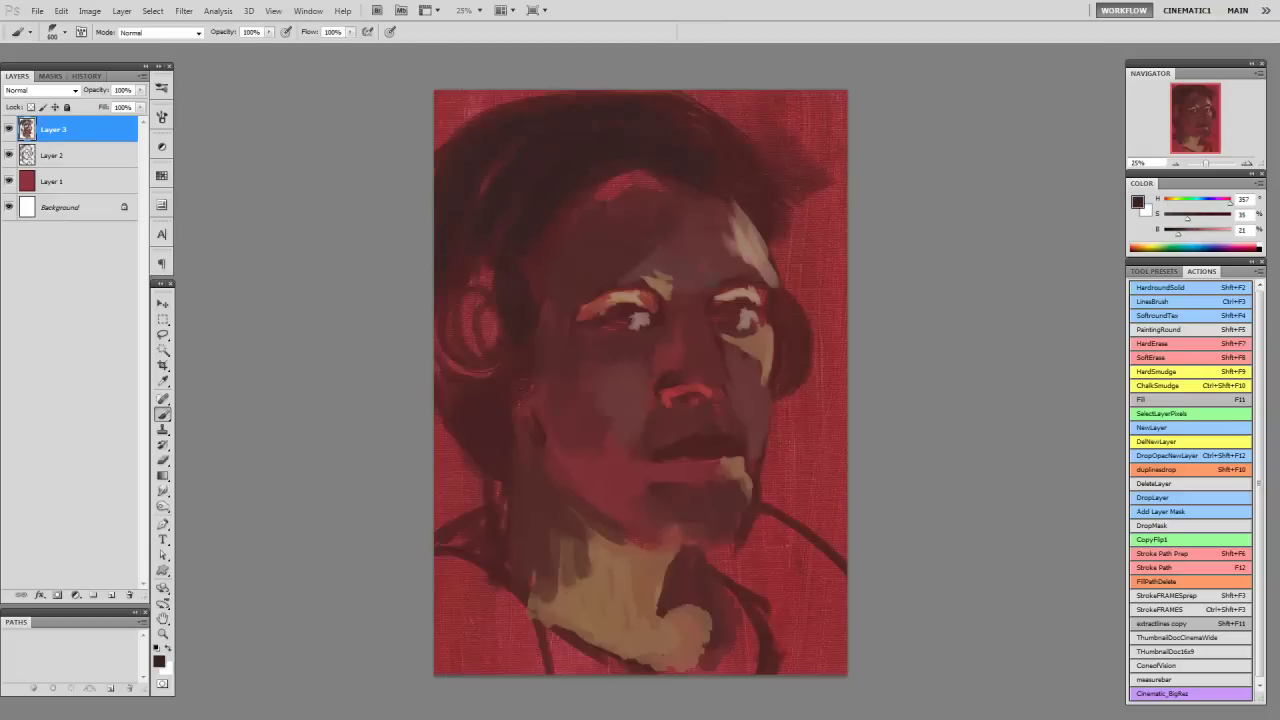
# Step: Cover the light forehead patch with dark hair and darken the hair edges
pyautogui.moveTo(630, 175); pyautogui.dragTo(578, 202)
pyautogui.moveTo(585, 210); pyautogui.dragTo(565, 238)
pyautogui.moveTo(670, 180); pyautogui.dragTo(600, 212)
pyautogui.moveTo(780, 204); pyautogui.dragTo(778, 262)
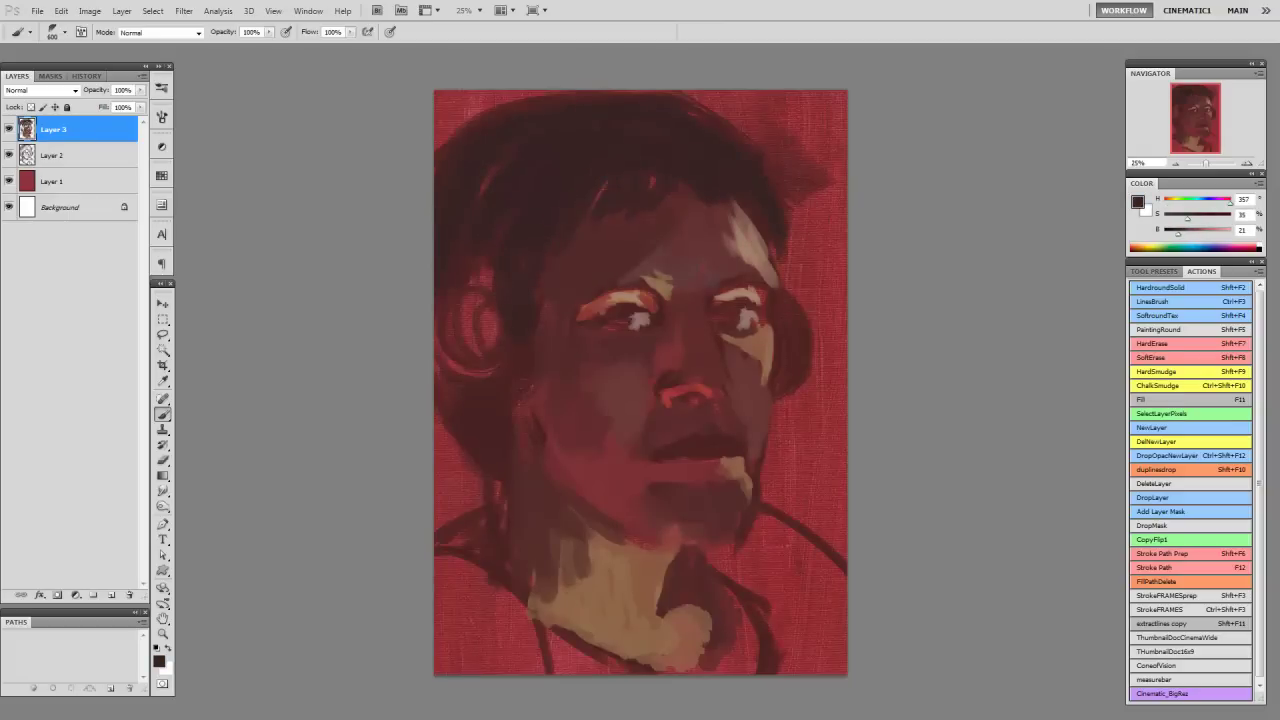
pyautogui.moveTo(445, 412); pyautogui.dragTo(497, 492)
# Step: With beige and a smaller brush, paint light strokes along the right edge and upper right
pyautogui.keyDown('alt'); pyautogui.click(745, 240); pyautogui.keyUp('alt')
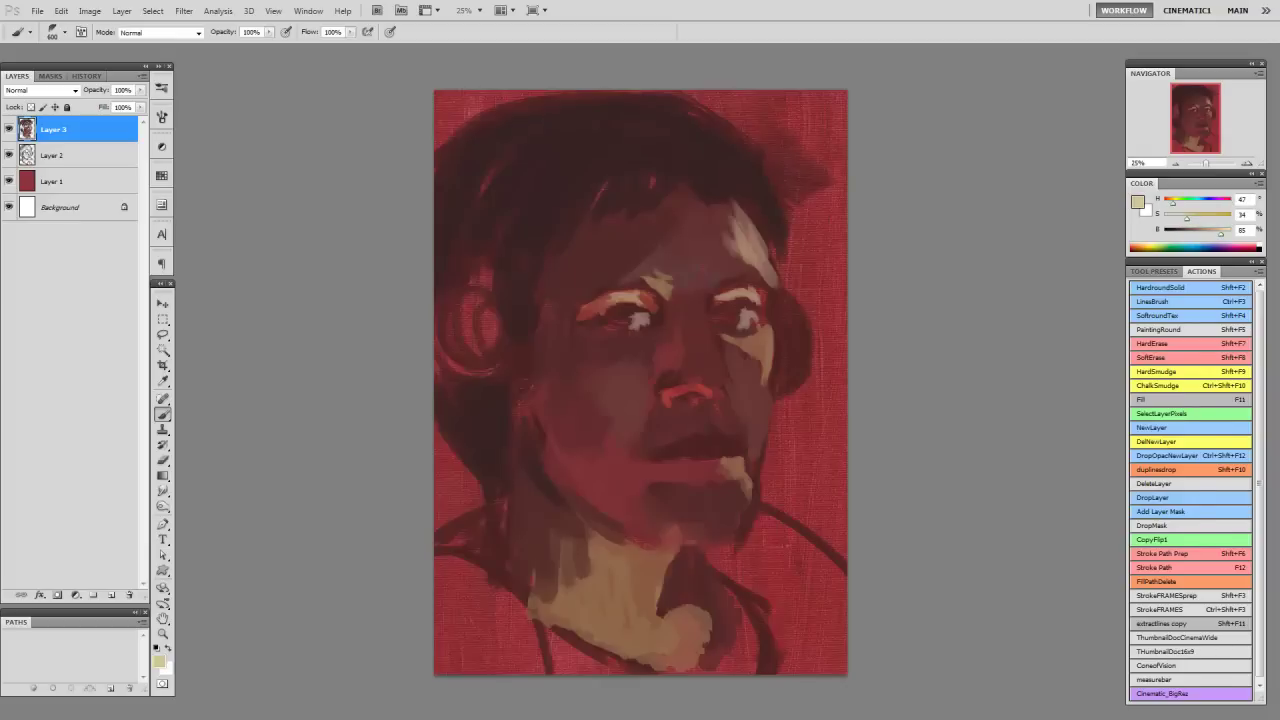
pyautogui.rightClick(665, 258)
pyautogui.click(782, 394)
pyautogui.moveTo(830, 195); pyautogui.dragTo(832, 310)
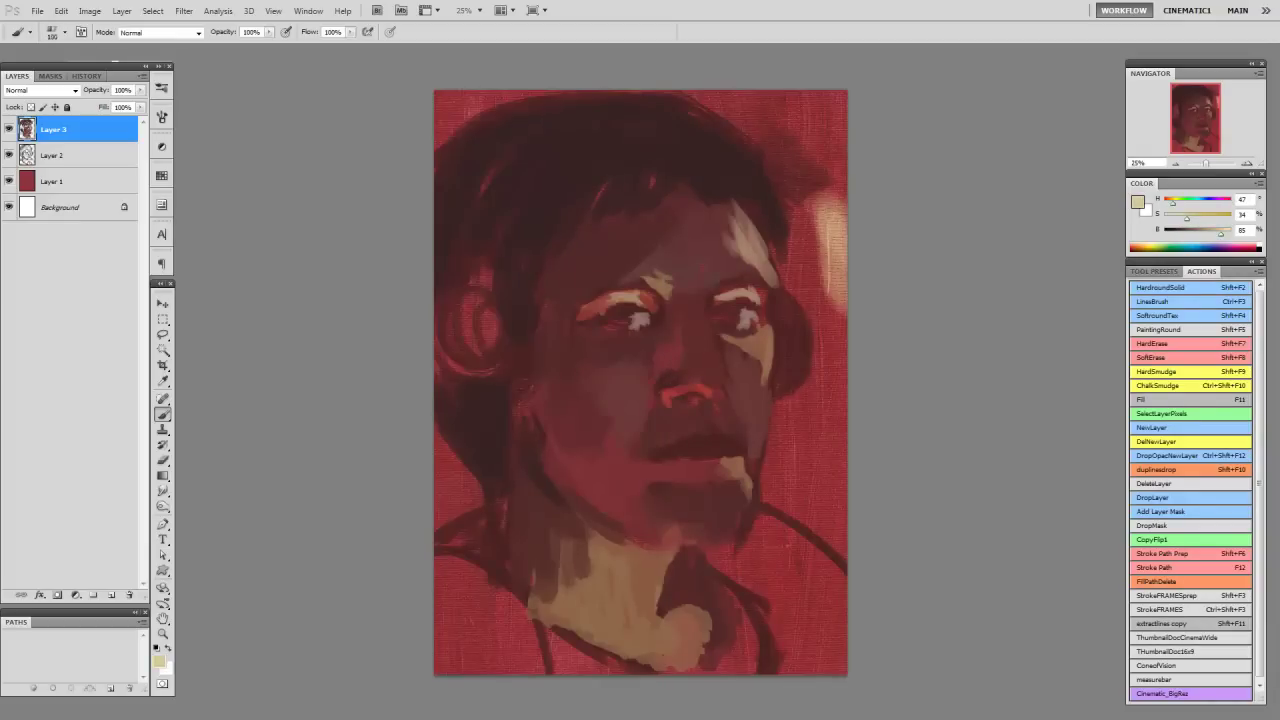
pyautogui.moveTo(790, 290)
pyautogui.mouseDown()
pyautogui.moveTo(800, 240)
pyautogui.moveTo(840, 200)
pyautogui.moveTo(830, 210)
pyautogui.mouseUp()
pyautogui.moveTo(770, 340); pyautogui.dragTo(840, 240)
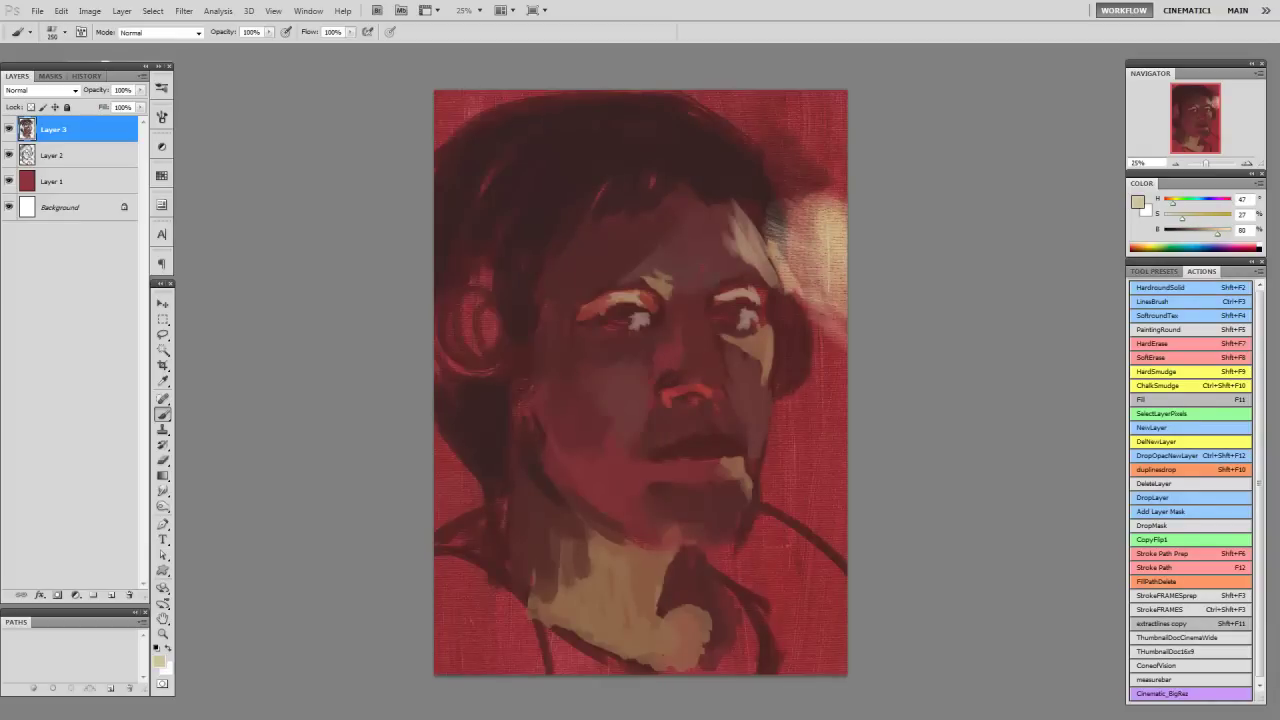
pyautogui.moveTo(820, 300)
pyautogui.mouseDown()
pyautogui.moveTo(800, 420)
pyautogui.moveTo(830, 460)
pyautogui.mouseUp()
pyautogui.moveTo(770, 405)
pyautogui.mouseDown()
pyautogui.moveTo(800, 520)
pyautogui.moveTo(830, 520)
pyautogui.mouseUp()
# Step: Lighten the background further along the right edge and across the top right
pyautogui.moveTo(825, 440); pyautogui.dragTo(830, 555)
pyautogui.moveTo(840, 315); pyautogui.dragTo(842, 485)
pyautogui.moveTo(765, 115)
pyautogui.mouseDown()
pyautogui.moveTo(808, 210)
pyautogui.moveTo(815, 95)
pyautogui.mouseUp()
pyautogui.moveTo(770, 200); pyautogui.dragTo(840, 100)
pyautogui.moveTo(720, 150); pyautogui.dragTo(815, 95)
pyautogui.moveTo(680, 130); pyautogui.dragTo(760, 95)
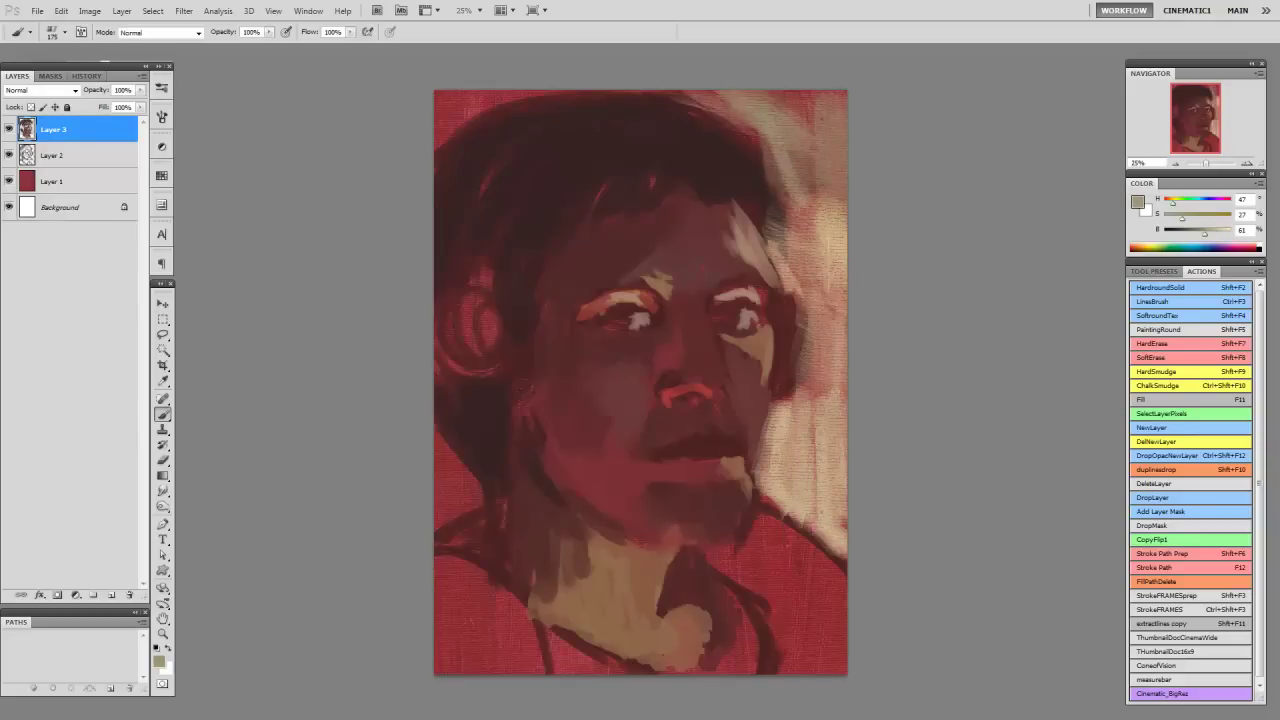
pyautogui.moveTo(790, 140); pyautogui.dragTo(830, 95)
# Step: Pick a darker red, shrink the brush and darken the left hair curls
pyautogui.rightClick(656, 258)
pyautogui.press('Escape')
pyautogui.keyDown('alt'); pyautogui.click(626, 326); pyautogui.keyUp('alt')
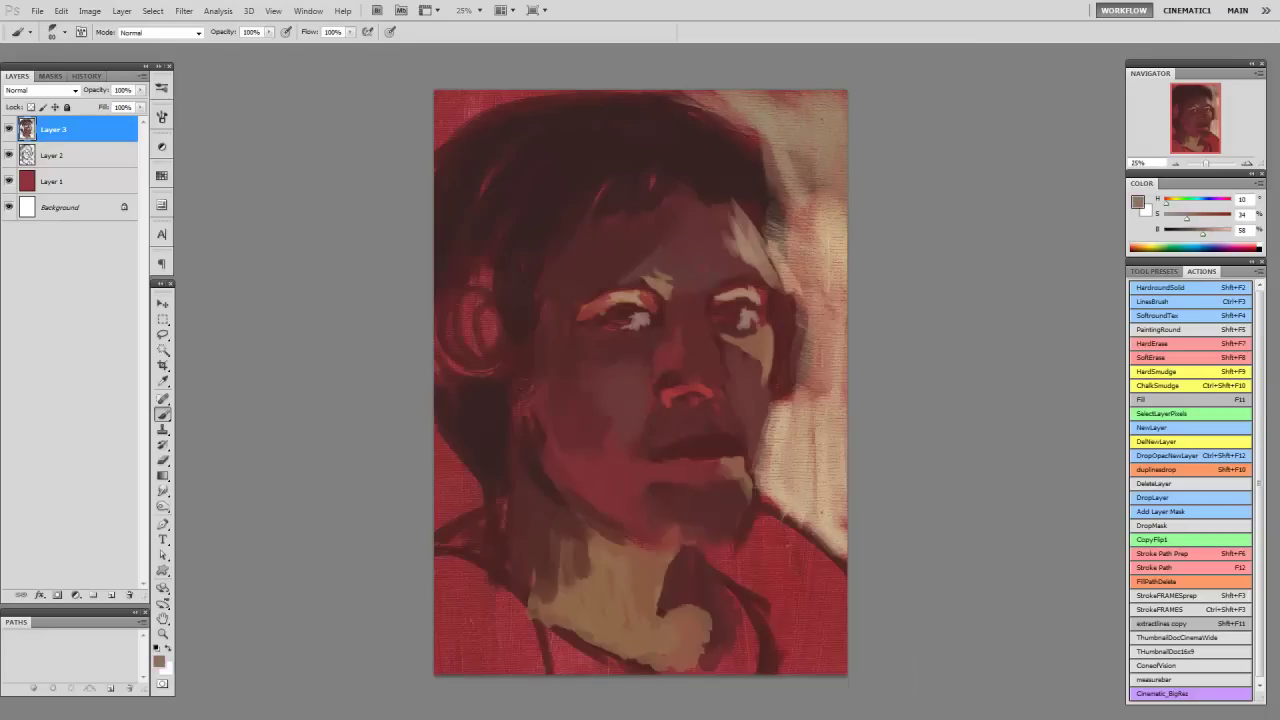
pyautogui.keyDown('alt'); pyautogui.click(640, 470); pyautogui.keyUp('alt')
pyautogui.keyDown('alt'); pyautogui.click(560, 160); pyautogui.keyUp('alt')
pyautogui.press('[')
pyautogui.moveTo(500, 310); pyautogui.dragTo(475, 375)
pyautogui.moveTo(470, 285); pyautogui.dragTo(450, 355)
pyautogui.moveTo(480, 315); pyautogui.dragTo(465, 372)
pyautogui.press(']')
pyautogui.keyDown('alt'); pyautogui.click(700, 330); pyautogui.keyUp('alt')
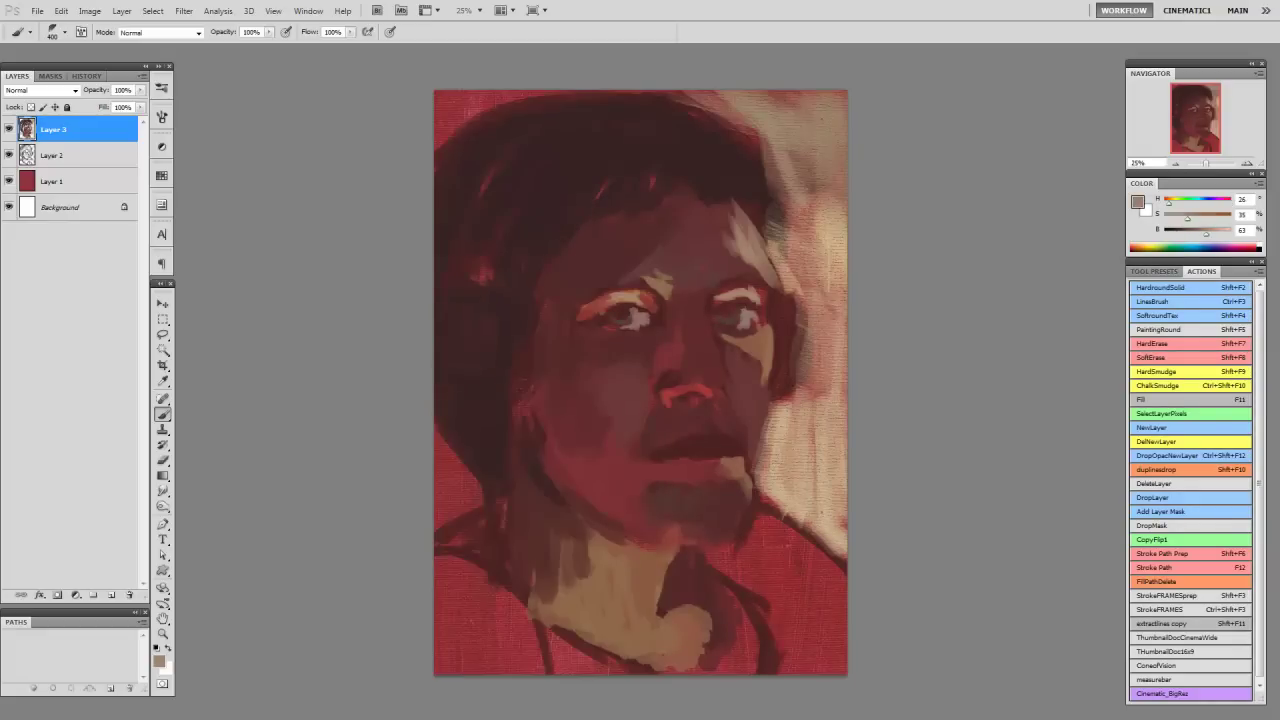
# Step: Paint a pale headphone patch on the left hair and cover the chin with dark red
pyautogui.moveTo(495, 315); pyautogui.dragTo(485, 368)
pyautogui.keyDown('alt'); pyautogui.click(533, 402); pyautogui.keyUp('alt')
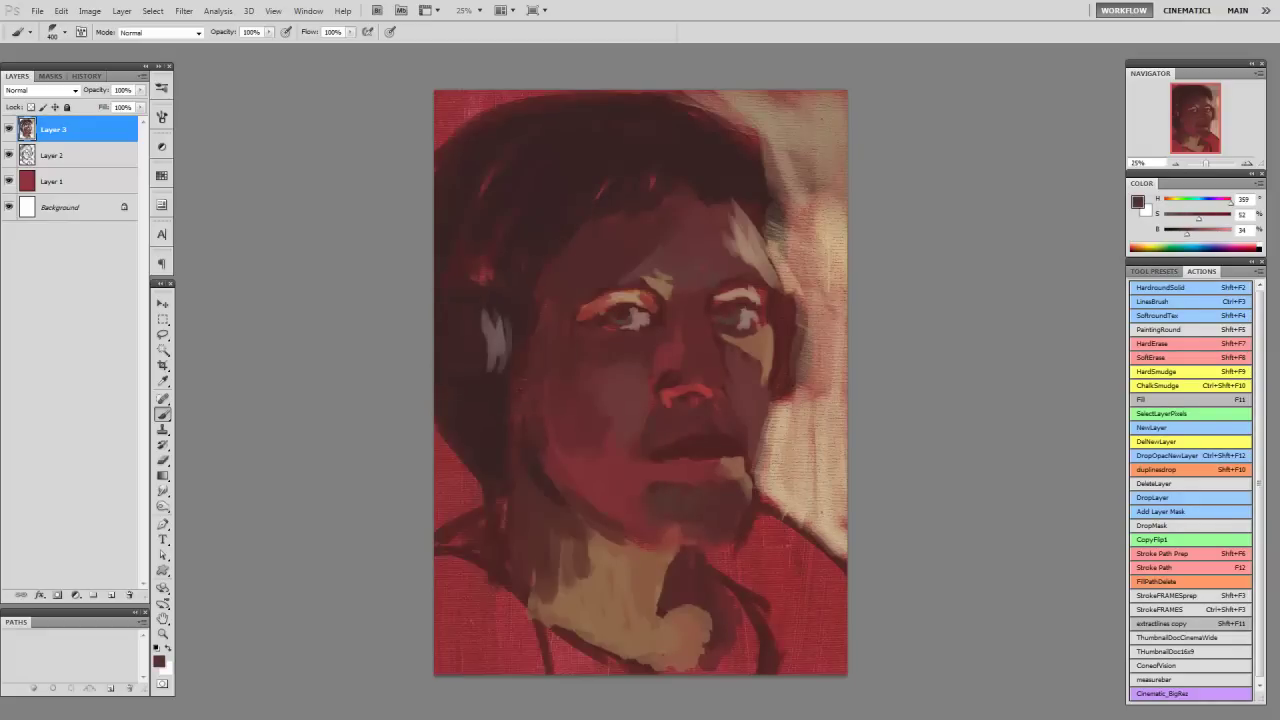
pyautogui.moveTo(590, 505)
pyautogui.mouseDown()
pyautogui.moveTo(670, 547)
pyautogui.moveTo(750, 535)
pyautogui.mouseUp()
pyautogui.keyDown('alt'); pyautogui.click(725, 533); pyautogui.keyUp('alt')
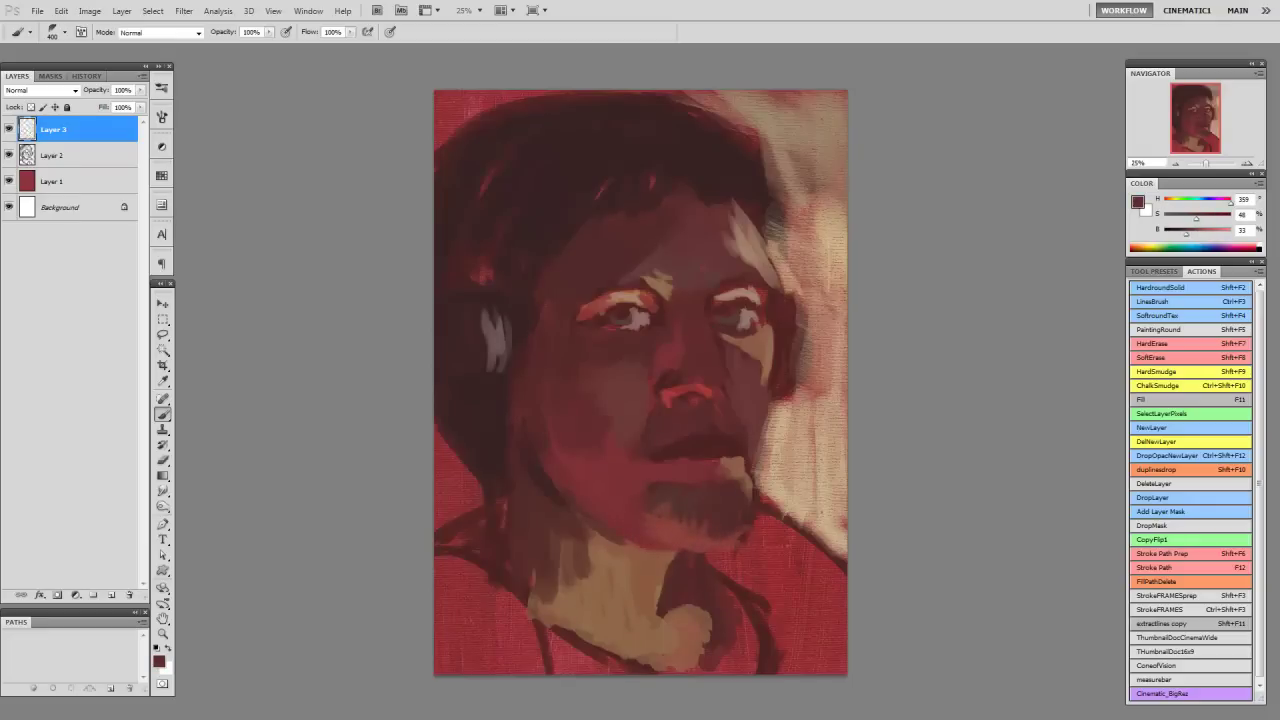
pyautogui.press('[')
pyautogui.press('[')
pyautogui.press('[')
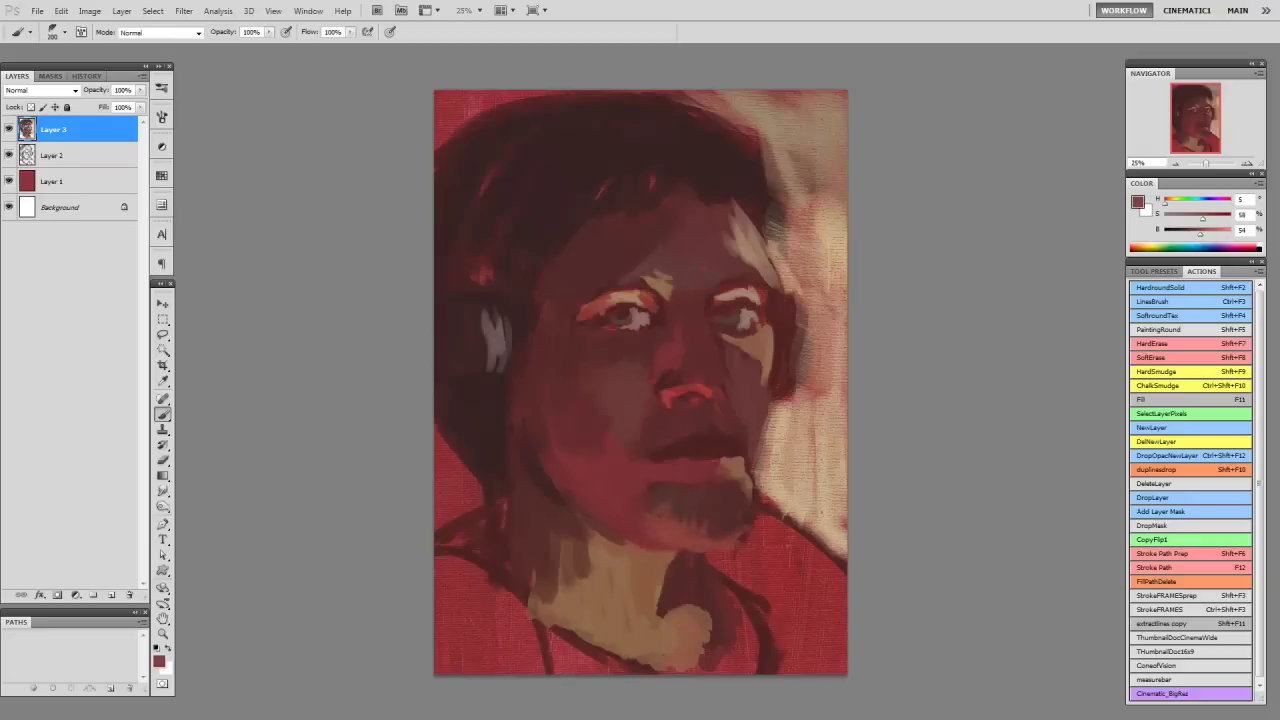
pyautogui.press(']')
pyautogui.press(']')
pyautogui.press(']')
# Step: Highlight the bridge of the nose with a light skin tone
pyautogui.keyDown('alt'); pyautogui.click(648, 448); pyautogui.keyUp('alt')
pyautogui.keyDown('alt'); pyautogui.click(695, 398); pyautogui.keyUp('alt')
pyautogui.press('[')
pyautogui.press('[')
pyautogui.press('[')
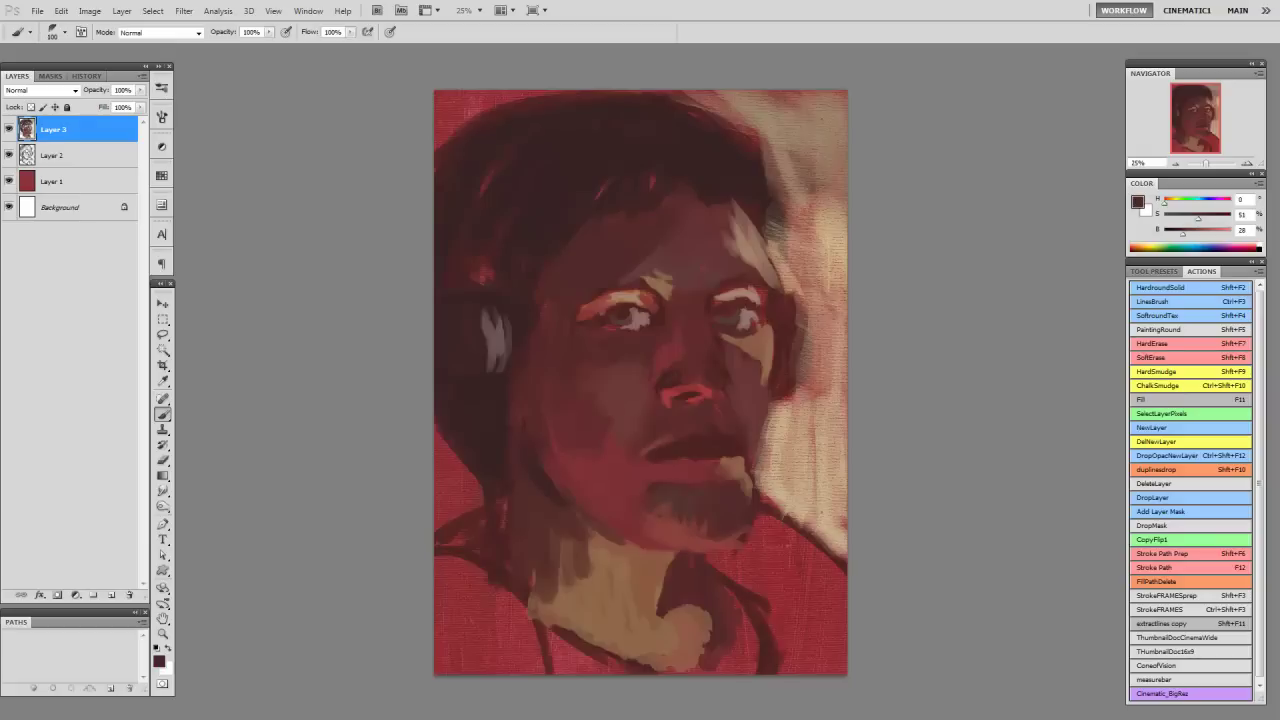
pyautogui.keyDown('alt'); pyautogui.click(738, 298); pyautogui.keyUp('alt')
pyautogui.moveTo(698, 314); pyautogui.dragTo(730, 386)
# Step: Paint darker red over the nose bridge and darken the area right of the nose
pyautogui.keyDown('alt'); pyautogui.click(690, 330); pyautogui.keyUp('alt')
pyautogui.moveTo(702, 316)
pyautogui.mouseDown()
pyautogui.moveTo(716, 364)
pyautogui.moveTo(682, 352)
pyautogui.mouseUp()
pyautogui.keyDown('alt'); pyautogui.click(668, 340); pyautogui.keyUp('alt')
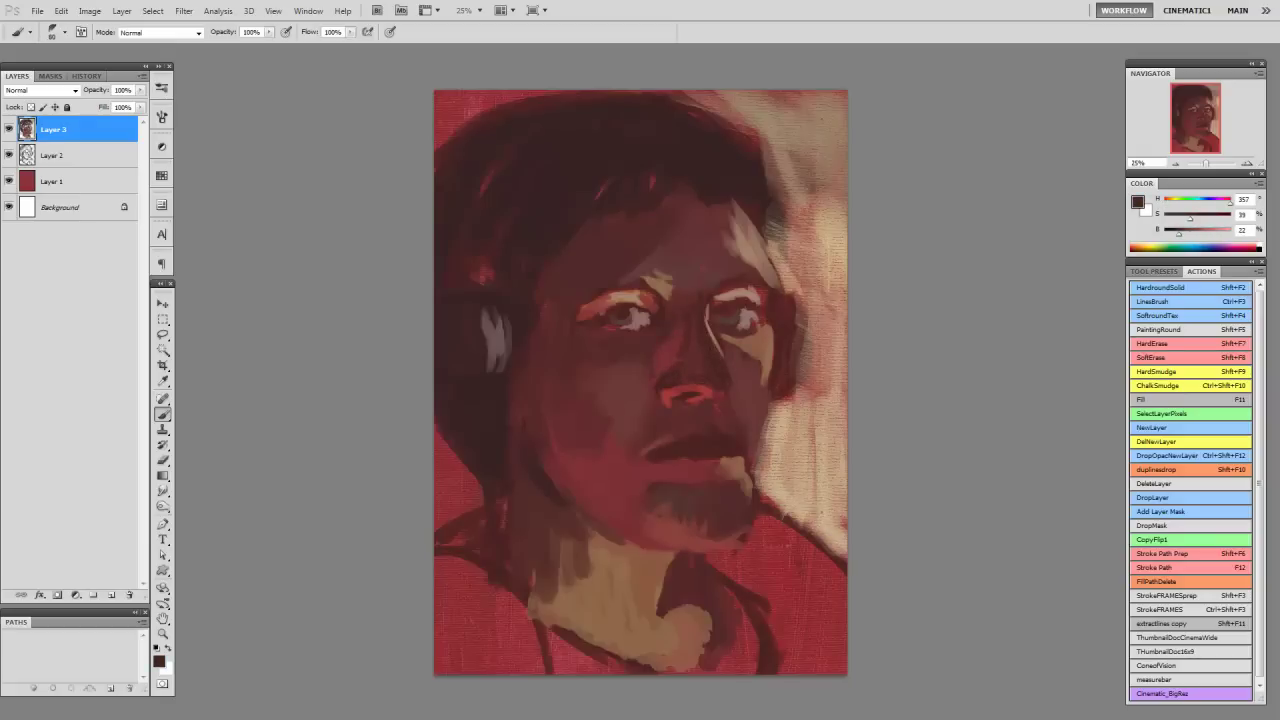
pyautogui.keyDown('alt'); pyautogui.click(680, 340); pyautogui.keyUp('alt')
pyautogui.moveTo(746, 345)
pyautogui.mouseDown()
pyautogui.moveTo(763, 390)
pyautogui.moveTo(737, 430)
pyautogui.mouseUp()
# Step: Add dark red-brown shadows under the left eye and at the right eye
pyautogui.keyDown('alt'); pyautogui.click(735, 395); pyautogui.keyUp('alt')
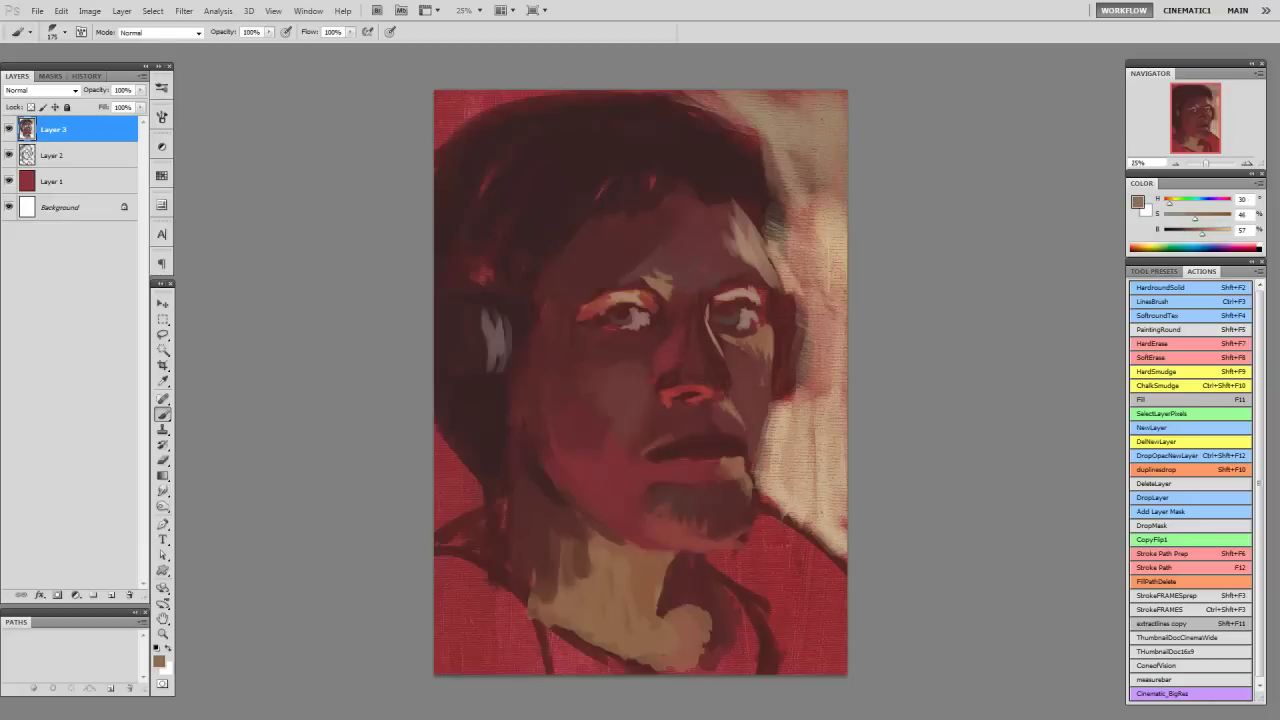
pyautogui.keyDown('alt'); pyautogui.click(680, 340); pyautogui.keyUp('alt')
pyautogui.press('[')
pyautogui.press('[')
pyautogui.moveTo(618, 326); pyautogui.dragTo(644, 326)
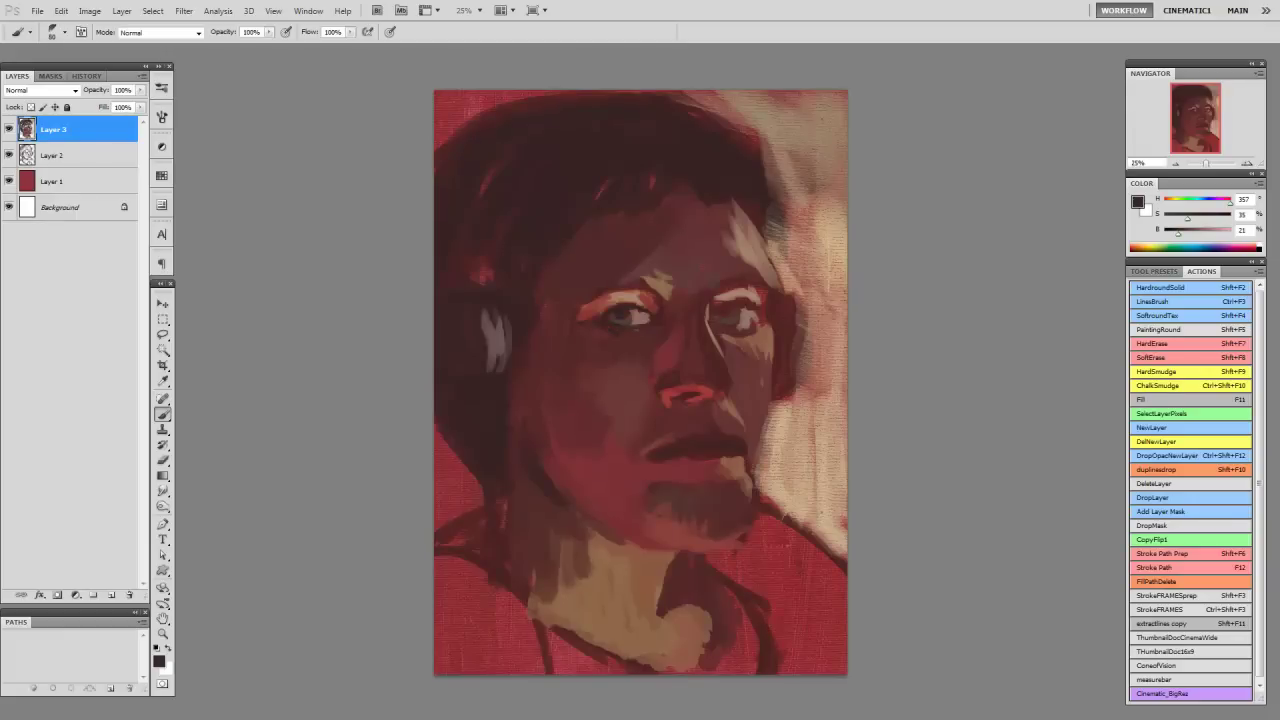
pyautogui.click(726, 316)
pyautogui.press('[')
# Step: Sample mid red, warm red-brown and dark maroon while adjusting brush size
pyautogui.keyDown('alt'); pyautogui.click(542, 454); pyautogui.keyUp('alt')
pyautogui.press(']')
pyautogui.press(']')
pyautogui.press(']')
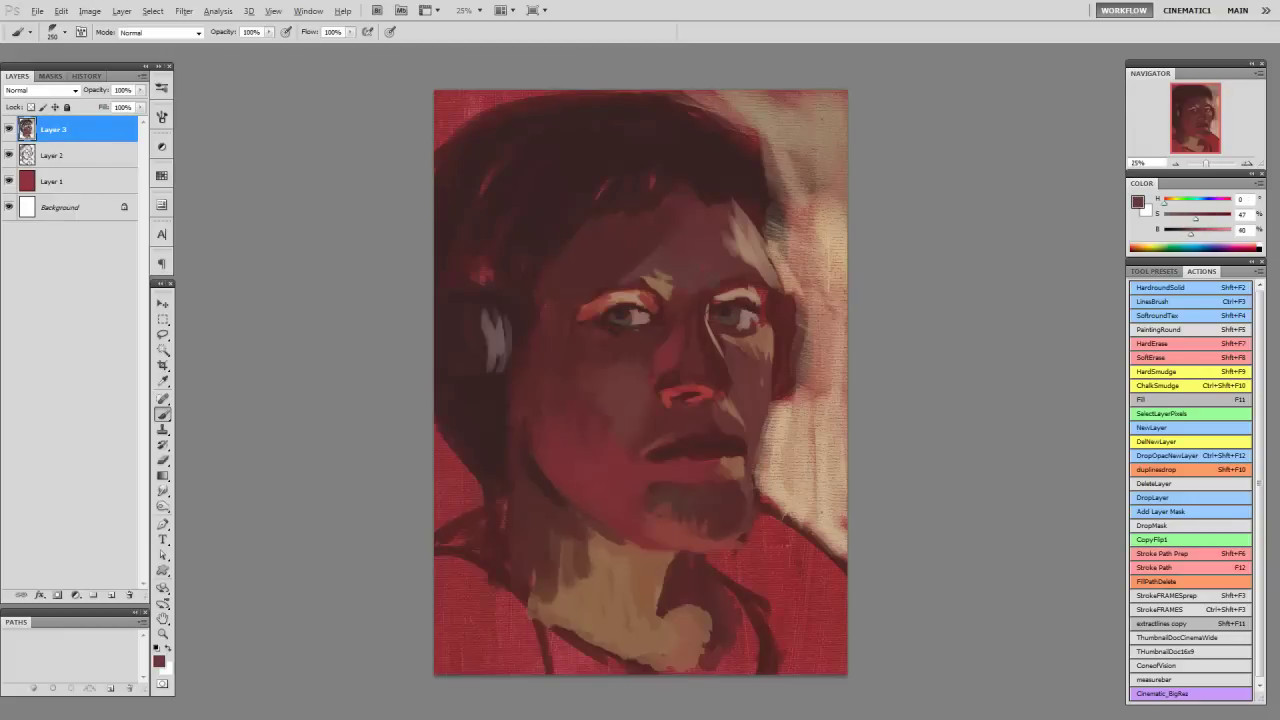
pyautogui.keyDown('alt'); pyautogui.click(745, 330); pyautogui.keyUp('alt')
pyautogui.press('[')
pyautogui.press('[')
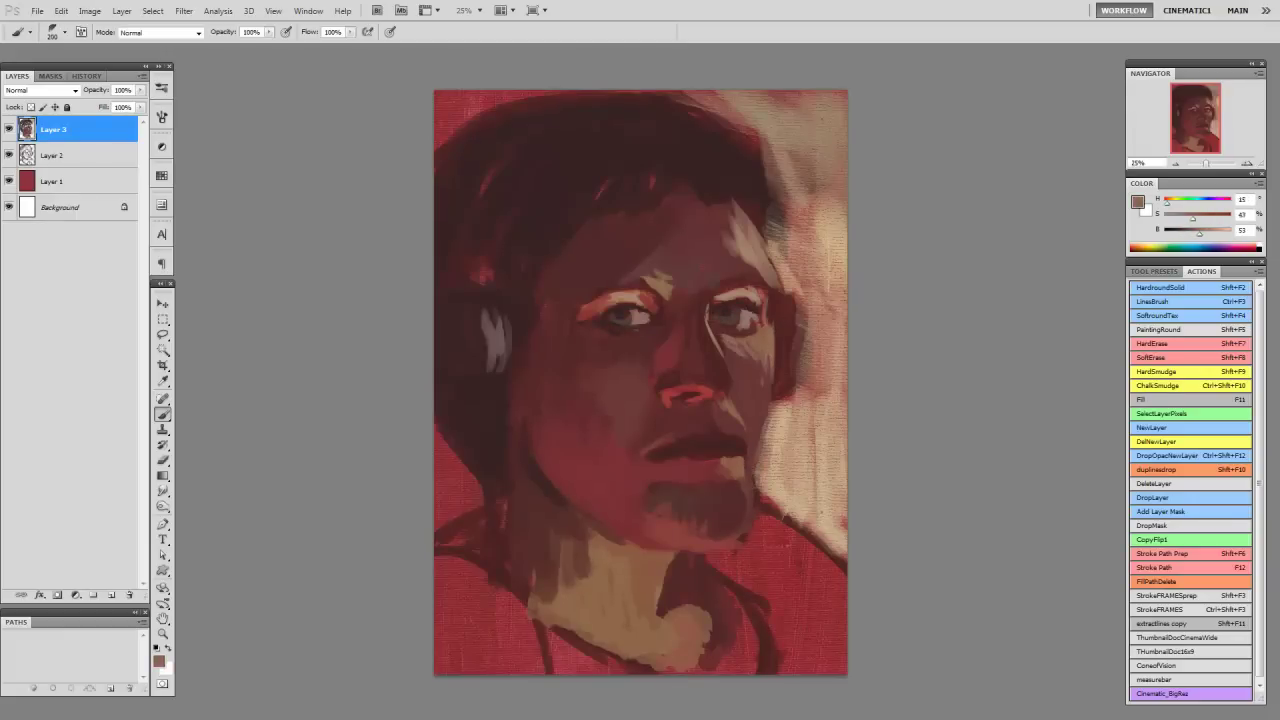
pyautogui.keyDown('alt'); pyautogui.click(720, 293); pyautogui.keyUp('alt')
pyautogui.press(']')
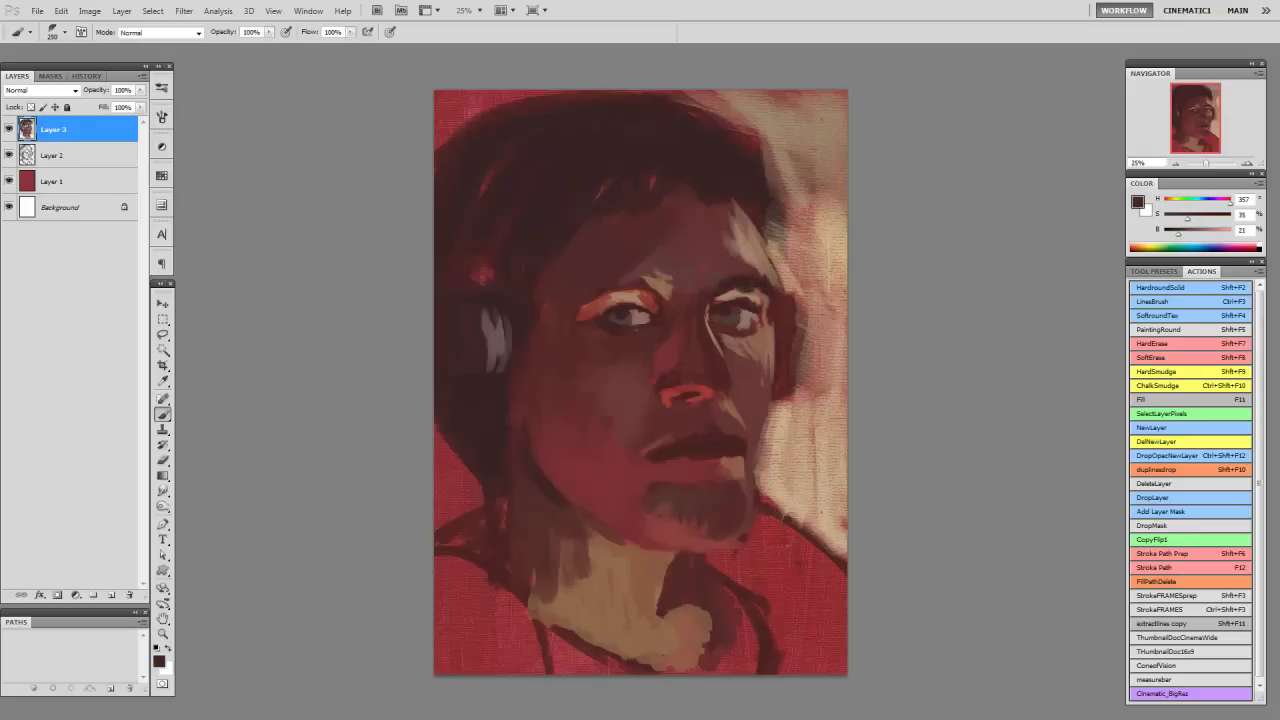
# Step: Darken the right edge of the face and the left eyebrow
pyautogui.press('[')
pyautogui.moveTo(770, 322)
pyautogui.mouseDown()
pyautogui.moveTo(780, 390)
pyautogui.moveTo(800, 390)
pyautogui.mouseUp()
pyautogui.moveTo(790, 290); pyautogui.dragTo(805, 378)
pyautogui.moveTo(618, 290); pyautogui.dragTo(675, 296)
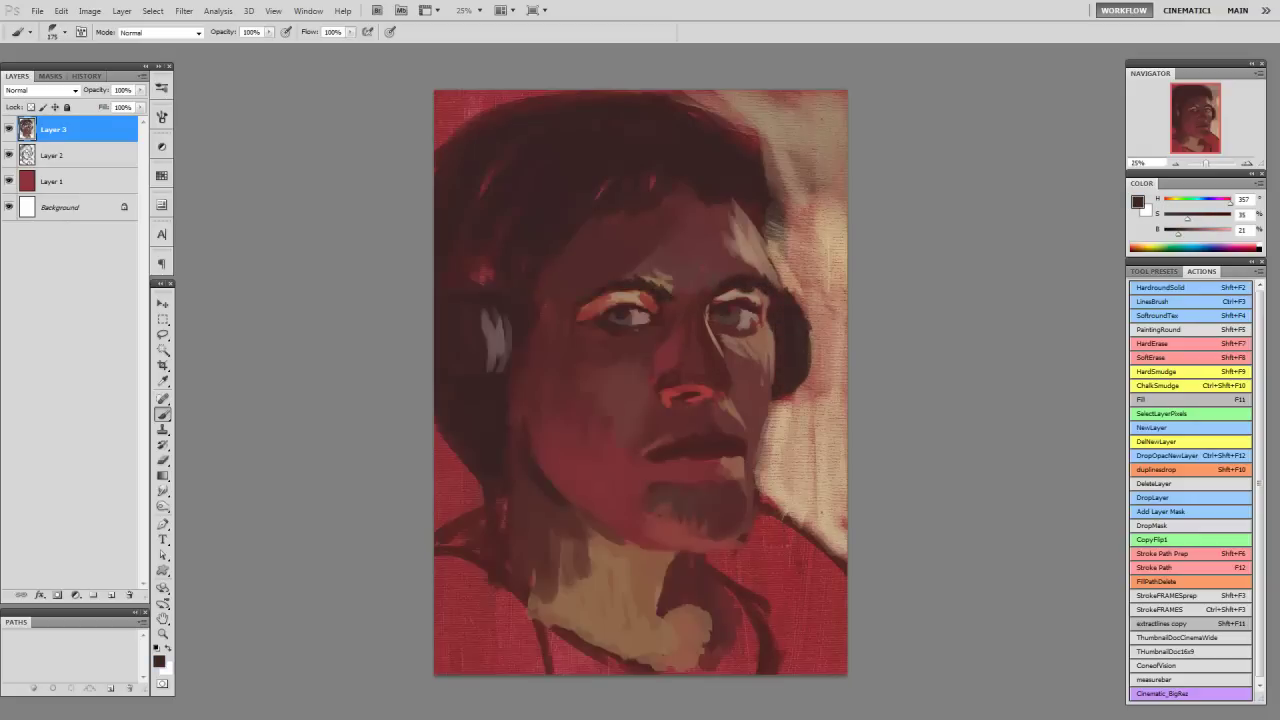
# Step: Paint the grey headphone earcup darker and add small dark strokes in the hair
pyautogui.press('[')
pyautogui.moveTo(496, 322); pyautogui.dragTo(500, 370)
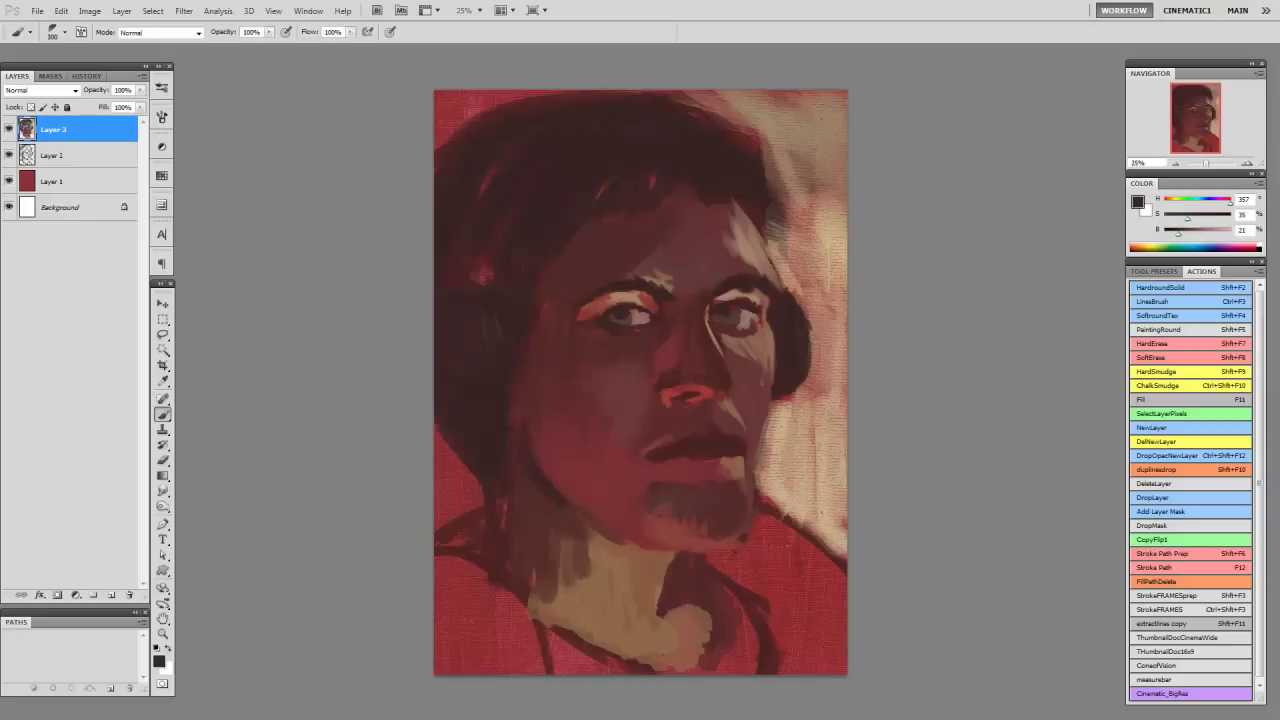
pyautogui.moveTo(486, 170); pyautogui.dragTo(490, 194)
pyautogui.moveTo(482, 266); pyautogui.dragTo(484, 286)
# Step: With a larger brush, paint a sampled medium red over the left edge and top-left hair
pyautogui.keyDown('alt'); pyautogui.click(470, 490); pyautogui.keyUp('alt')
pyautogui.press(']')
pyautogui.press(']')
pyautogui.press(']')
pyautogui.moveTo(455, 440); pyautogui.dragTo(465, 530)
pyautogui.moveTo(450, 110); pyautogui.dragTo(570, 115)
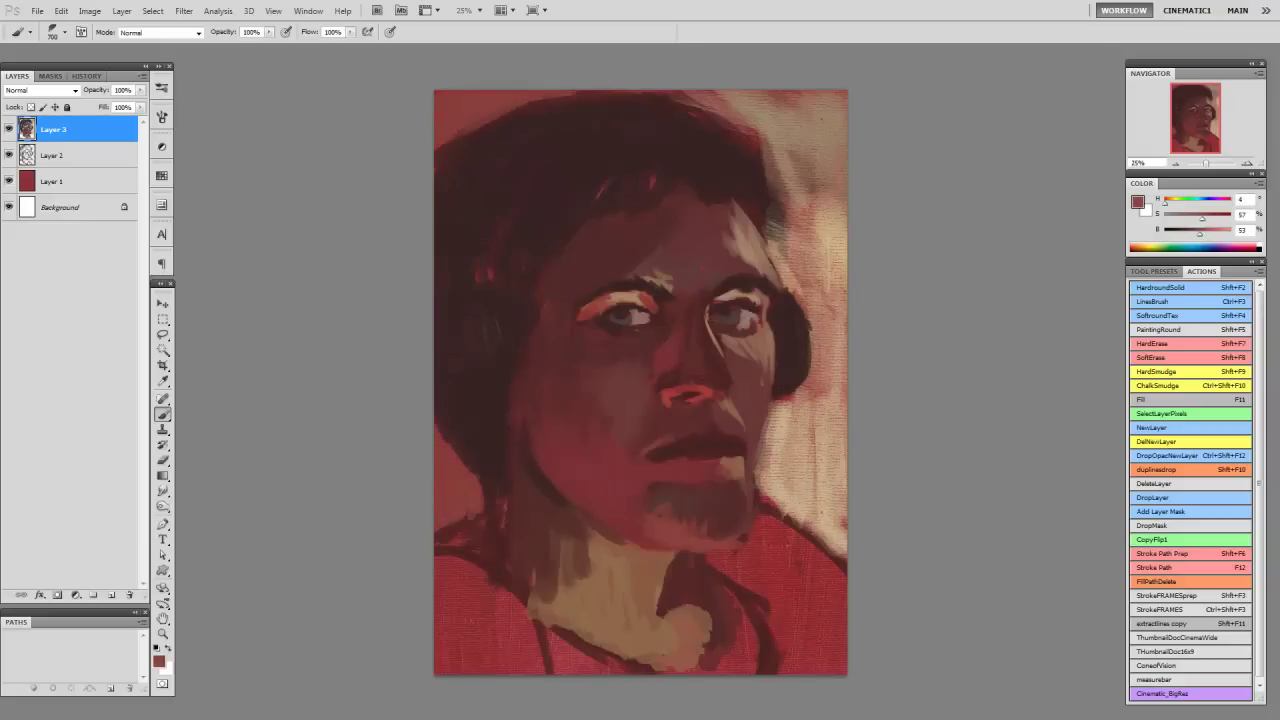
# Step: Try several maroon and red paint colours while adjusting brush size
pyautogui.keyDown('alt'); pyautogui.click(560, 150); pyautogui.keyUp('alt')
pyautogui.keyDown('alt'); pyautogui.click(693, 304); pyautogui.keyUp('alt')
pyautogui.press(']')
pyautogui.press(']')
pyautogui.press(']')
pyautogui.keyDown('alt'); pyautogui.click(666, 400); pyautogui.keyUp('alt')
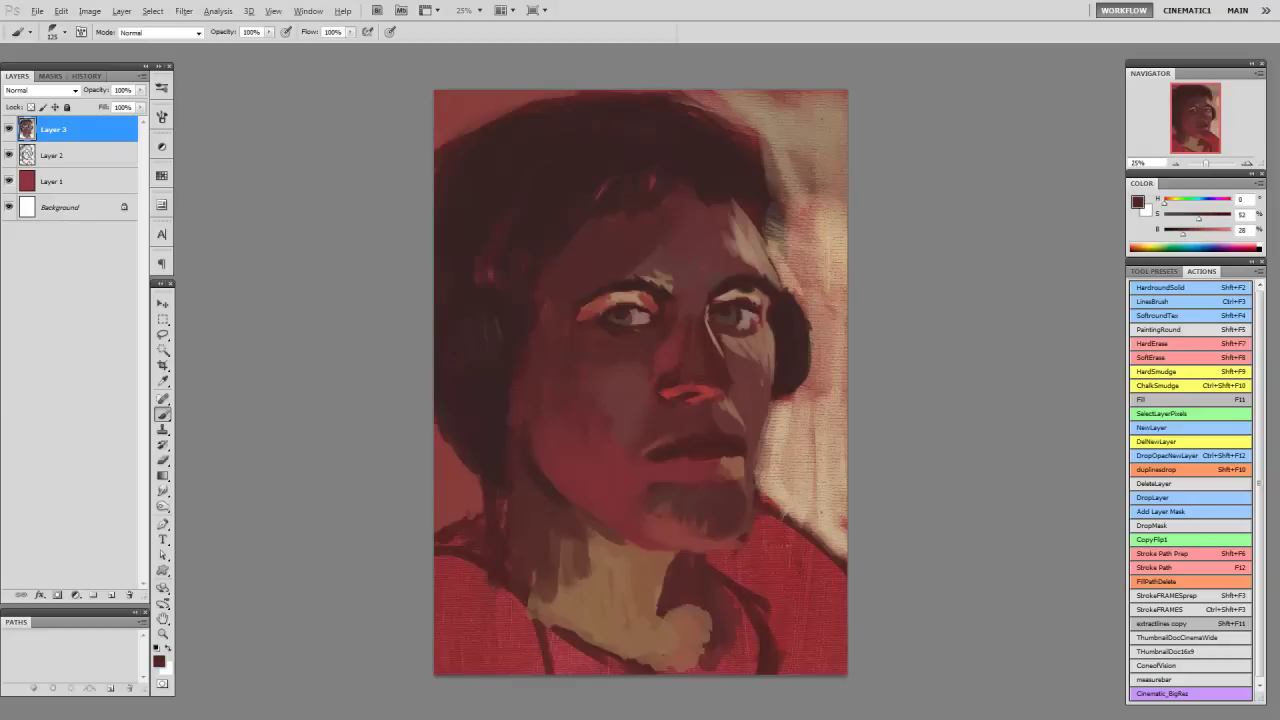
pyautogui.press('[')
pyautogui.press('[')
pyautogui.keyDown('alt'); pyautogui.click(736, 410); pyautogui.keyUp('alt')
pyautogui.keyDown('alt'); pyautogui.click(600, 420); pyautogui.keyUp('alt')
pyautogui.keyDown('alt'); pyautogui.click(700, 420); pyautogui.keyUp('alt')
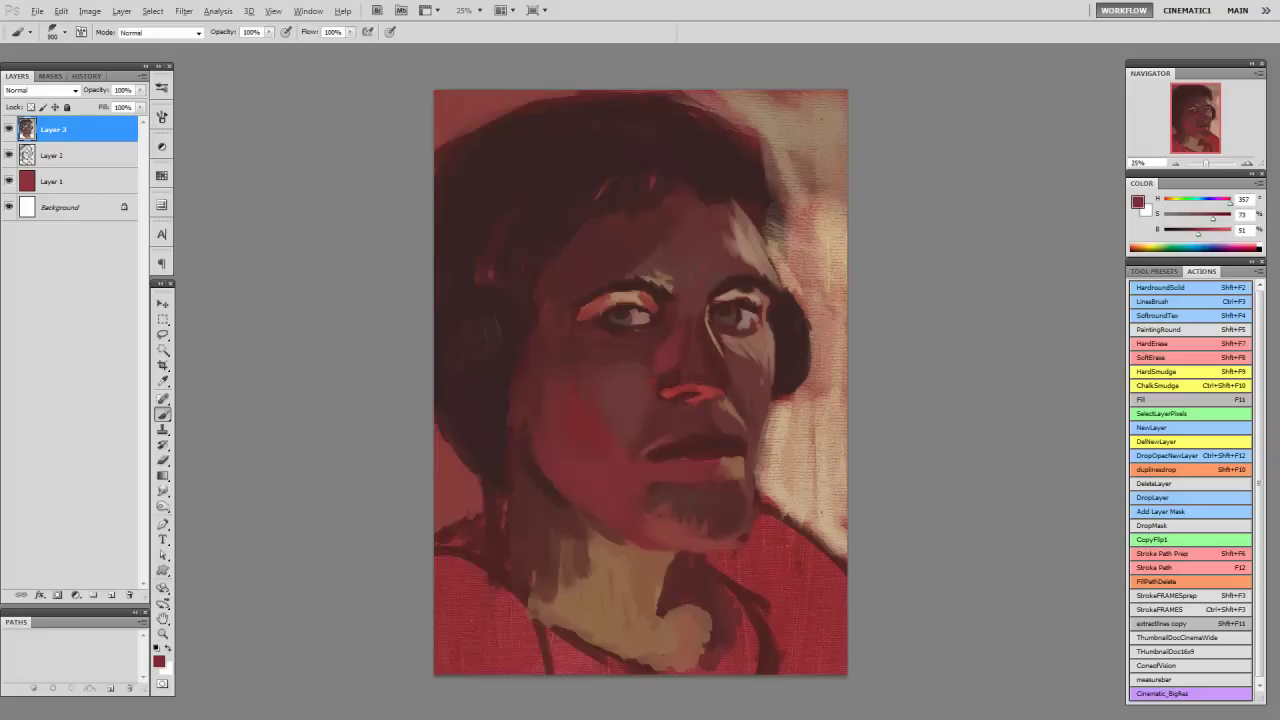
# Step: Deepen the lower-left collar, neck and chin shadows with dark red
pyautogui.keyDown('alt'); pyautogui.click(540, 600); pyautogui.keyUp('alt')
pyautogui.moveTo(555, 568); pyautogui.dragTo(485, 622)
pyautogui.moveTo(625, 598); pyautogui.dragTo(532, 672)
pyautogui.moveTo(656, 590); pyautogui.dragTo(648, 620)
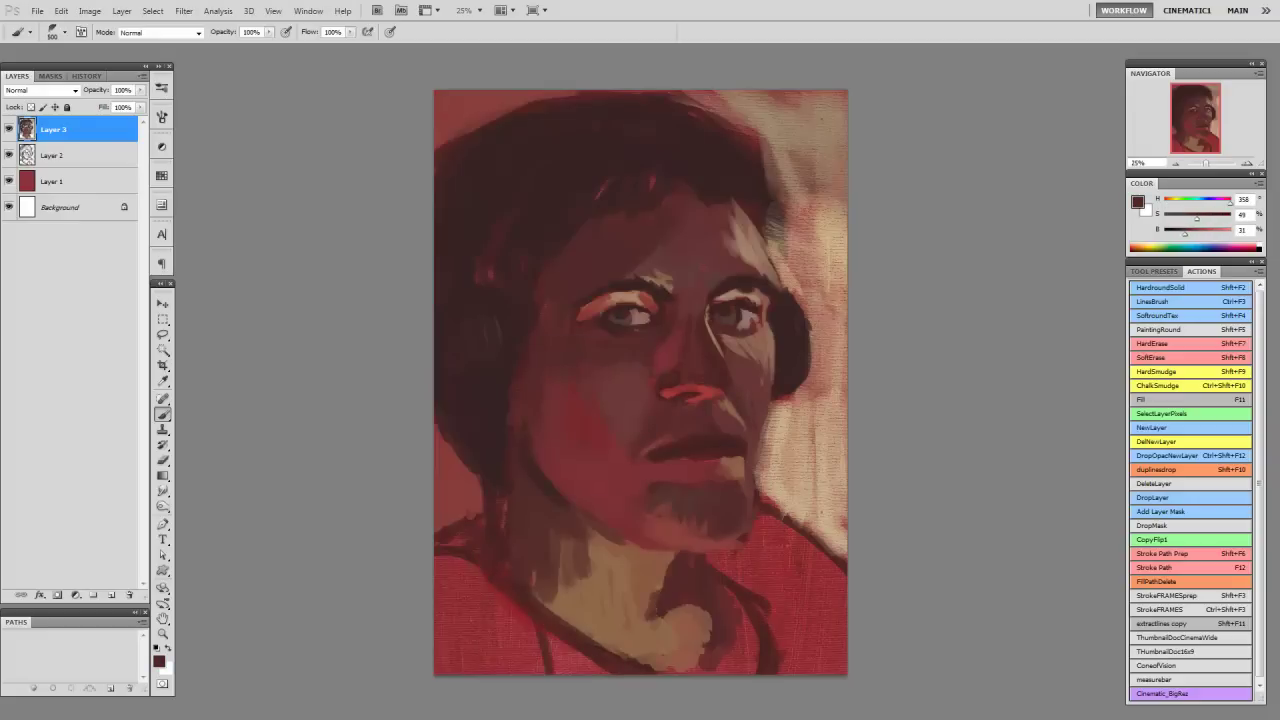
pyautogui.moveTo(590, 532); pyautogui.dragTo(672, 562)
# Step: Pick a darker red-brown, shrink the brush and add an empty Layer 4 above Layer 3
pyautogui.keyDown('alt'); pyautogui.click(560, 503); pyautogui.keyUp('alt')
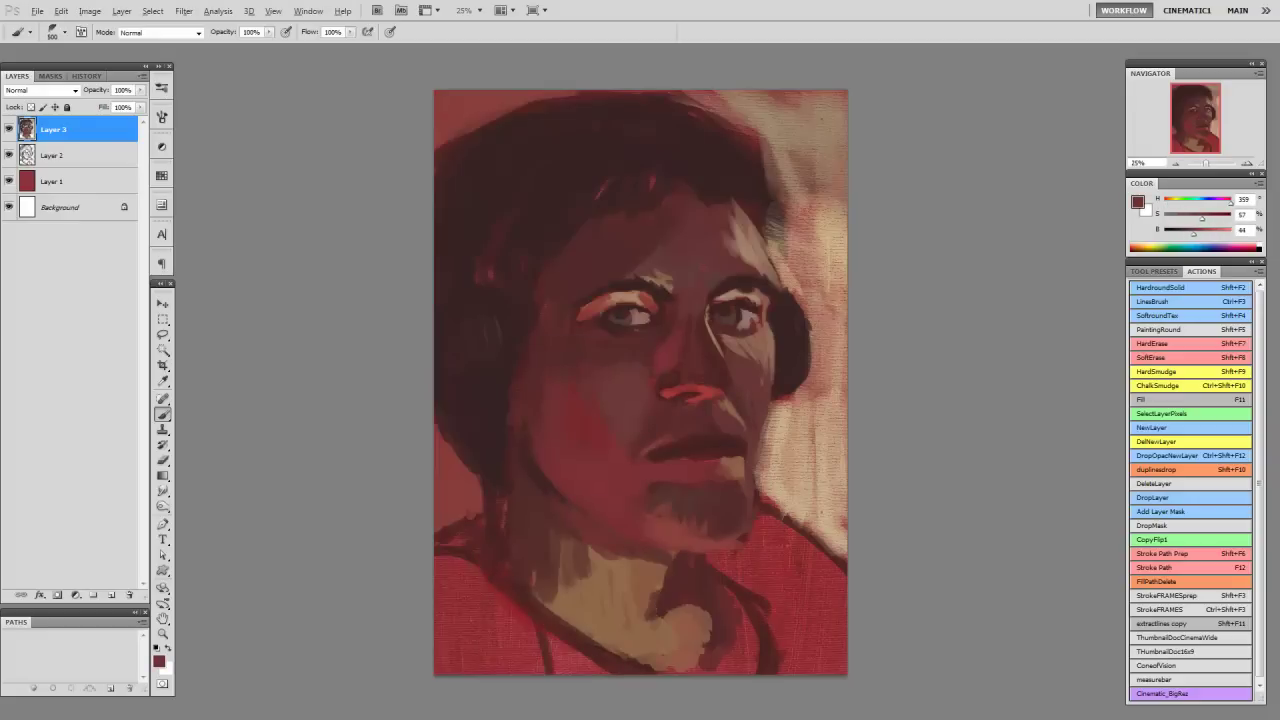
pyautogui.keyDown('alt'); pyautogui.click(711, 504); pyautogui.keyUp('alt')
pyautogui.press('[')
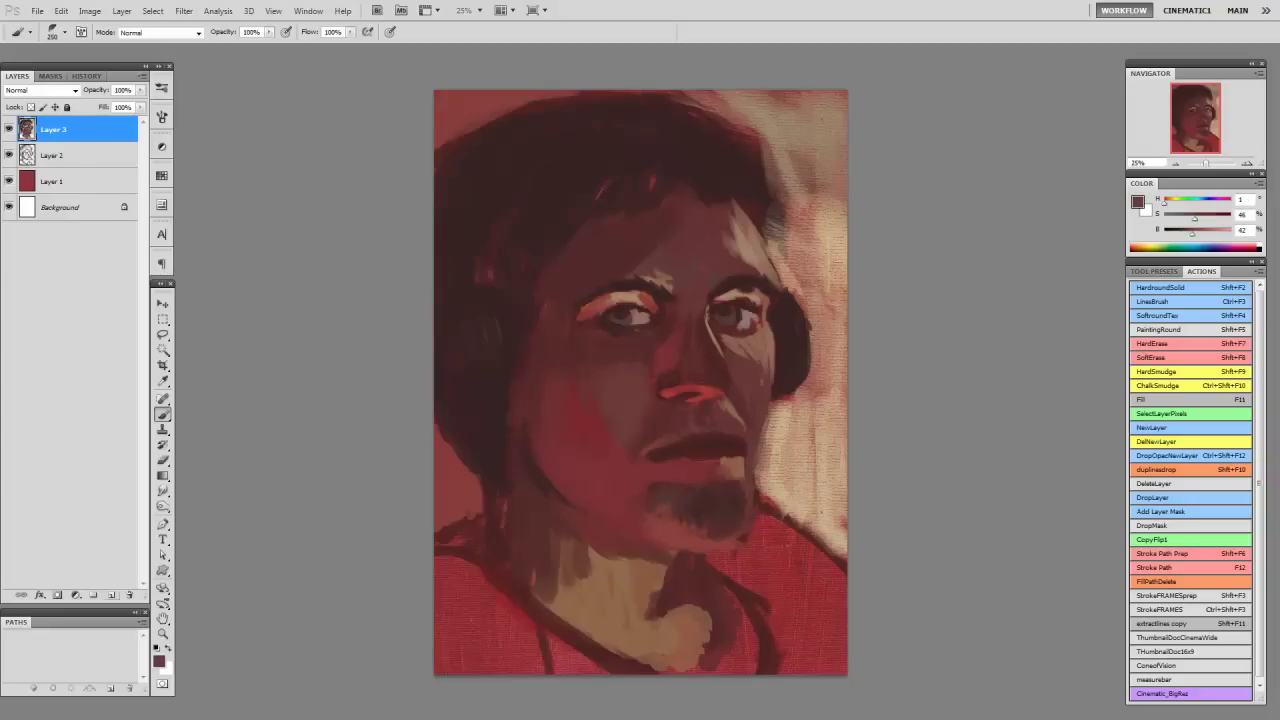
pyautogui.hotkey('ctrl', 'shift', 'alt', 'n')
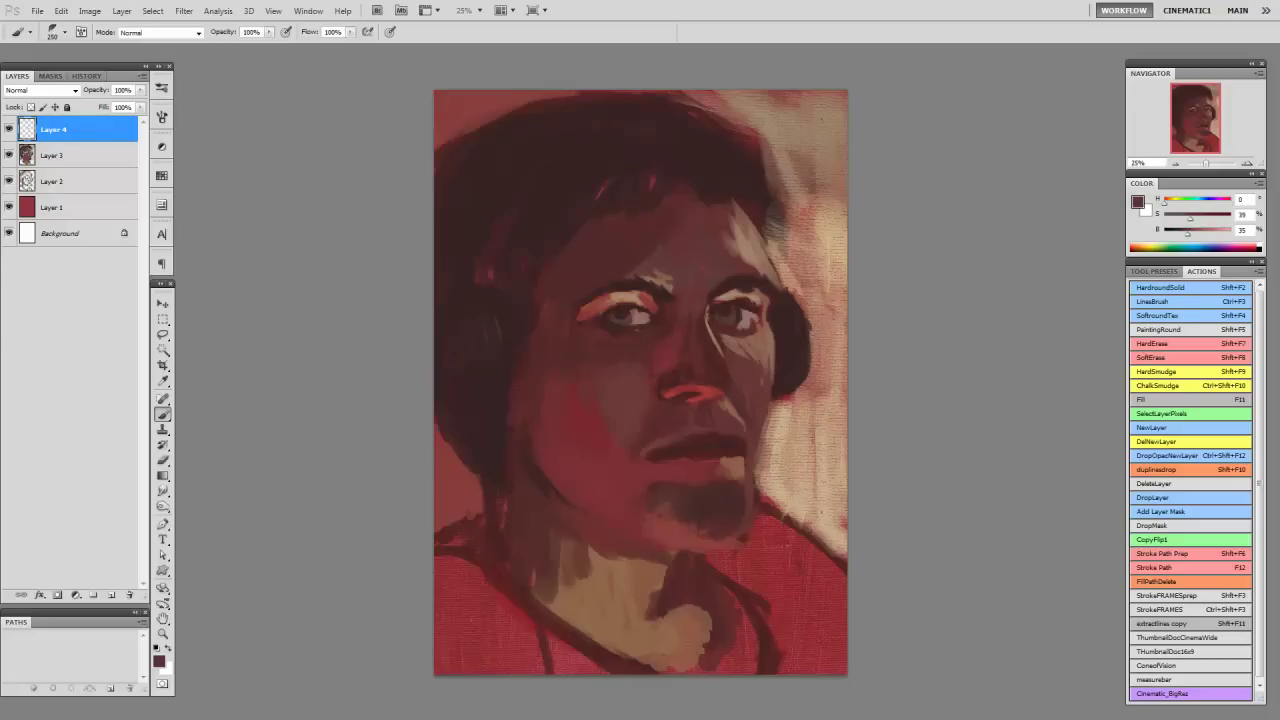
# Step: Paint a light background stroke and a dark tapered stroke with reddish highlight from the left edge
pyautogui.moveTo(757, 196); pyautogui.dragTo(728, 236)
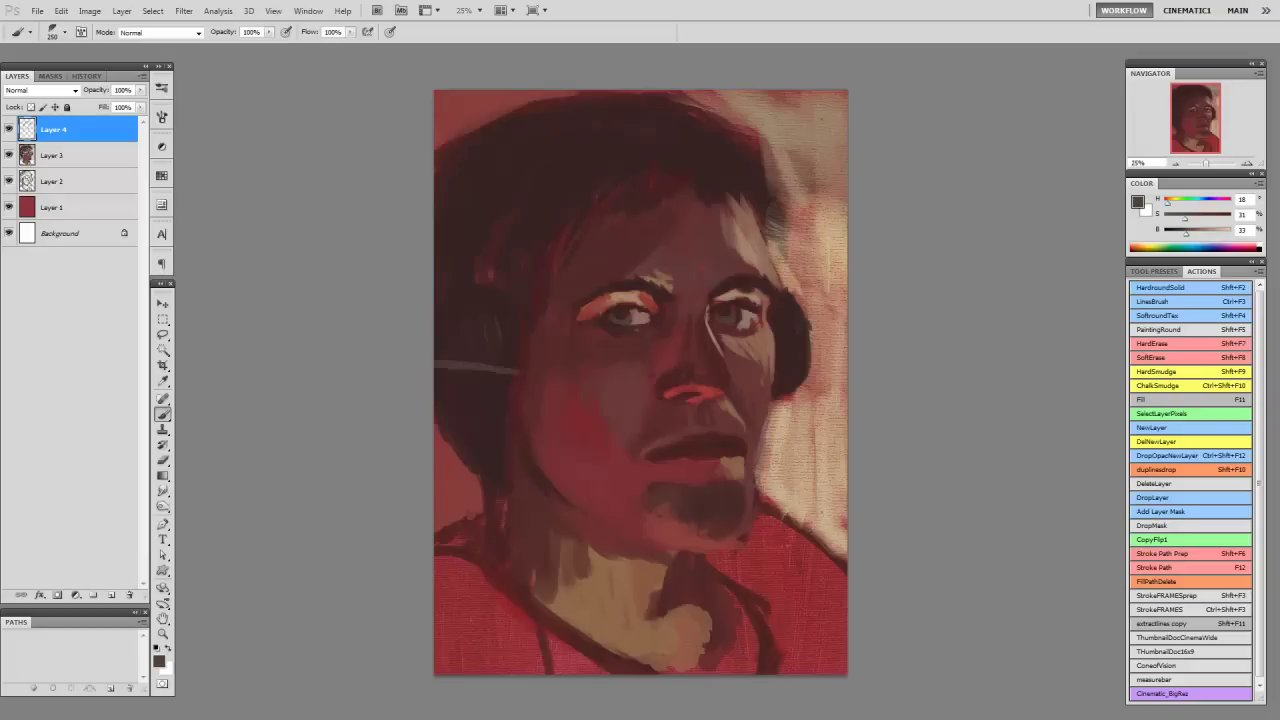
pyautogui.moveTo(436, 383); pyautogui.dragTo(575, 418)
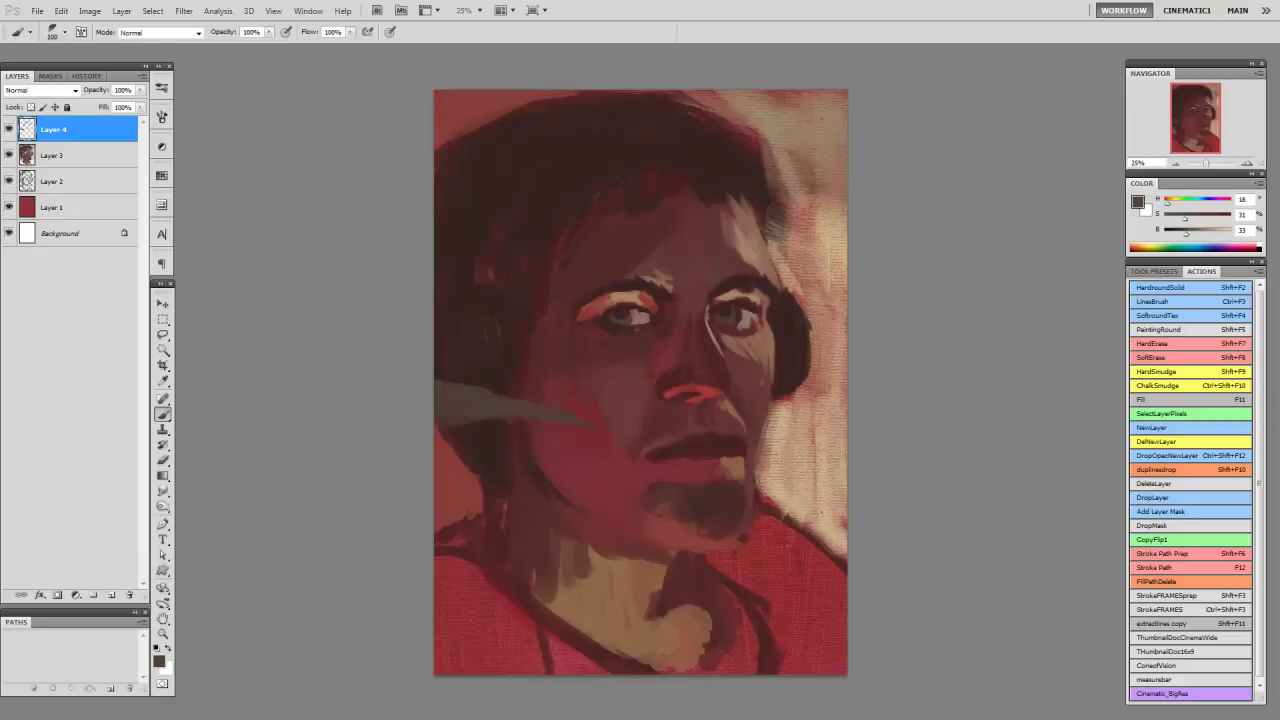
pyautogui.moveTo(436, 395); pyautogui.dragTo(590, 425)
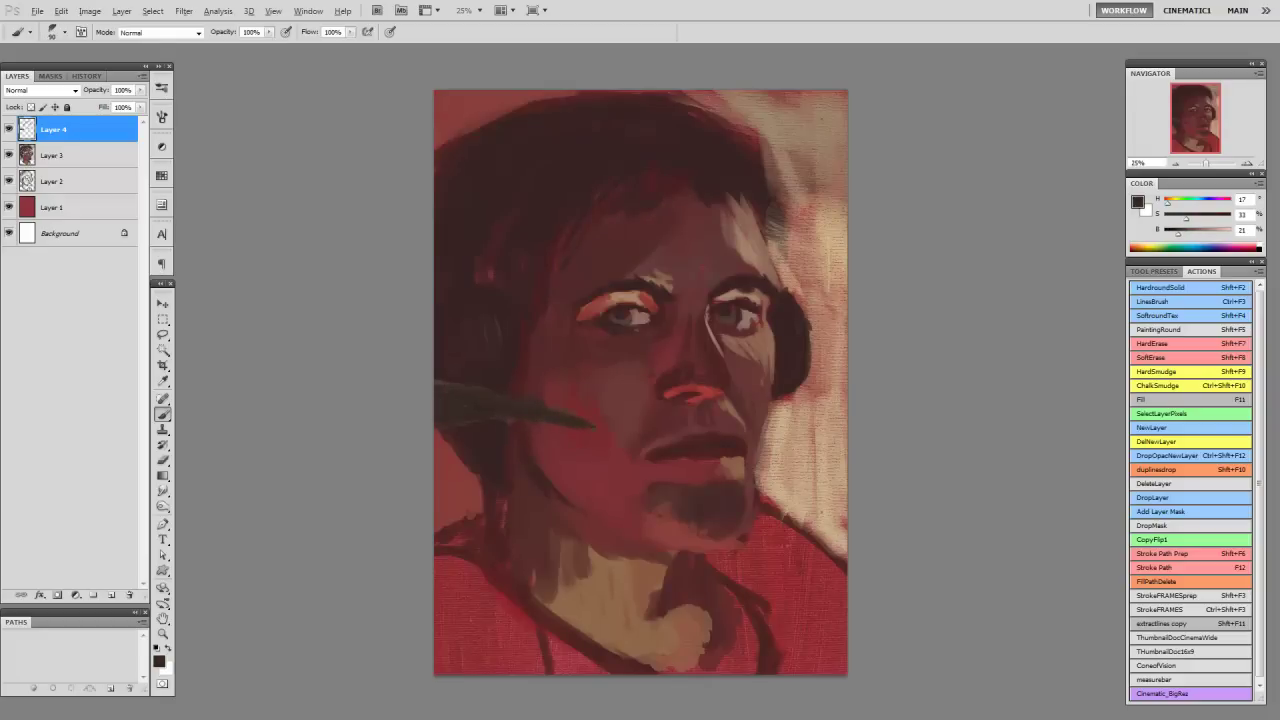
pyautogui.moveTo(436, 425); pyautogui.dragTo(590, 428)
# Step: Repaint the lower-left shirt corner a brighter sampled red
pyautogui.press(']')
pyautogui.press(']')
pyautogui.press(']')
pyautogui.moveTo(478, 508); pyautogui.dragTo(485, 600)
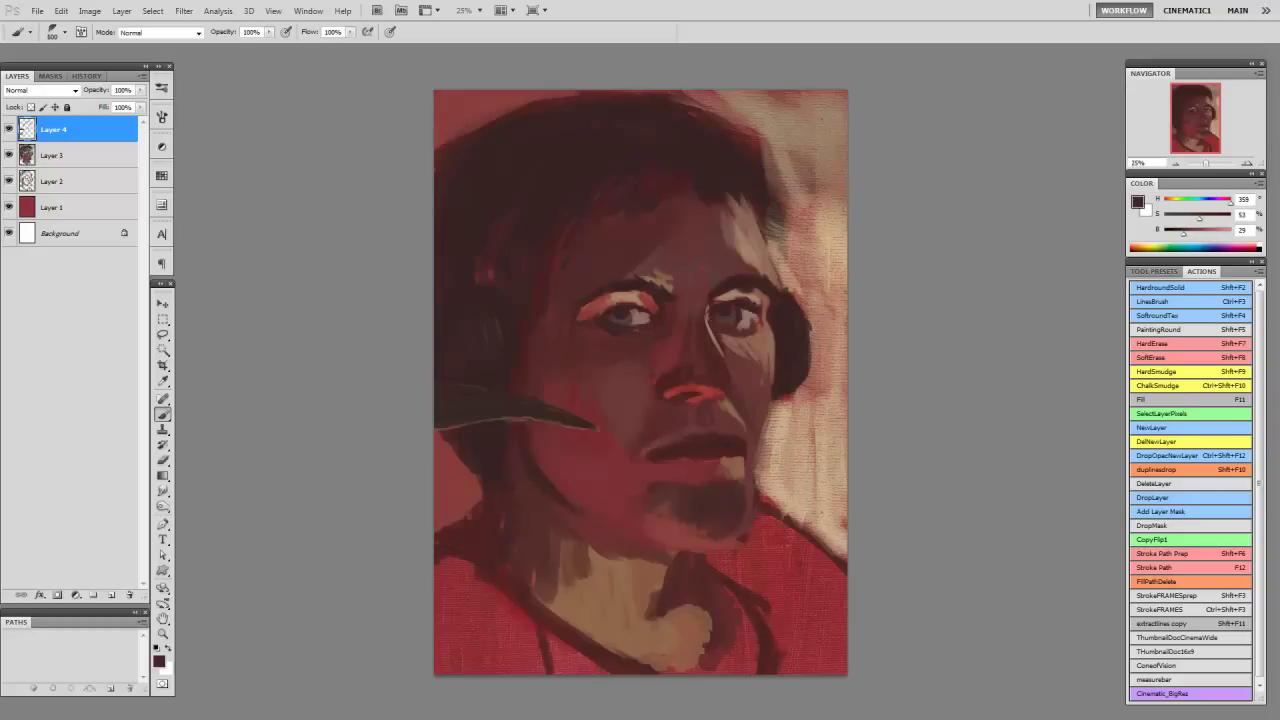
pyautogui.keyDown('alt'); pyautogui.click(500, 643); pyautogui.keyUp('alt')
pyautogui.press(']')
pyautogui.press(']')
pyautogui.press(']')
pyautogui.moveTo(440, 665); pyautogui.dragTo(545, 645)
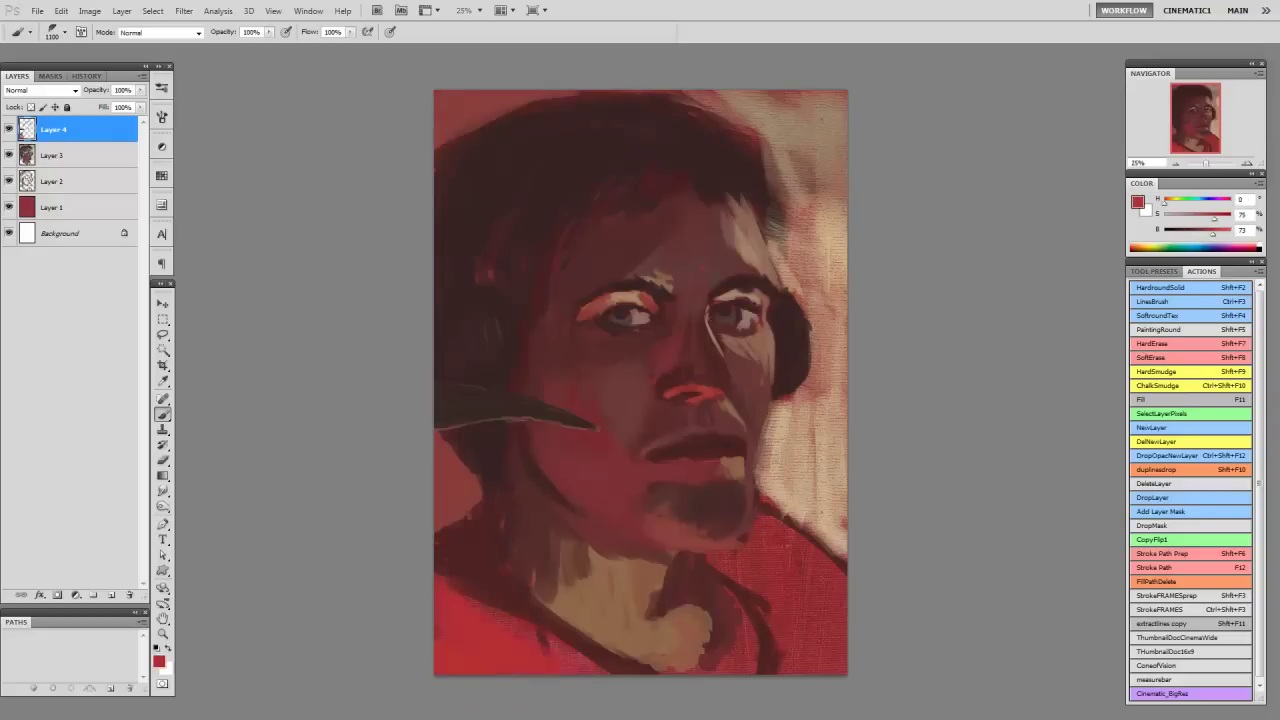
pyautogui.press('[')
pyautogui.press('[')
# Step: Darken the bottom centre, the lower-right neckline and shirt with dark brown and red
pyautogui.keyDown('alt'); pyautogui.click(700, 660); pyautogui.keyUp('alt')
pyautogui.moveTo(717, 667); pyautogui.dragTo(745, 620)
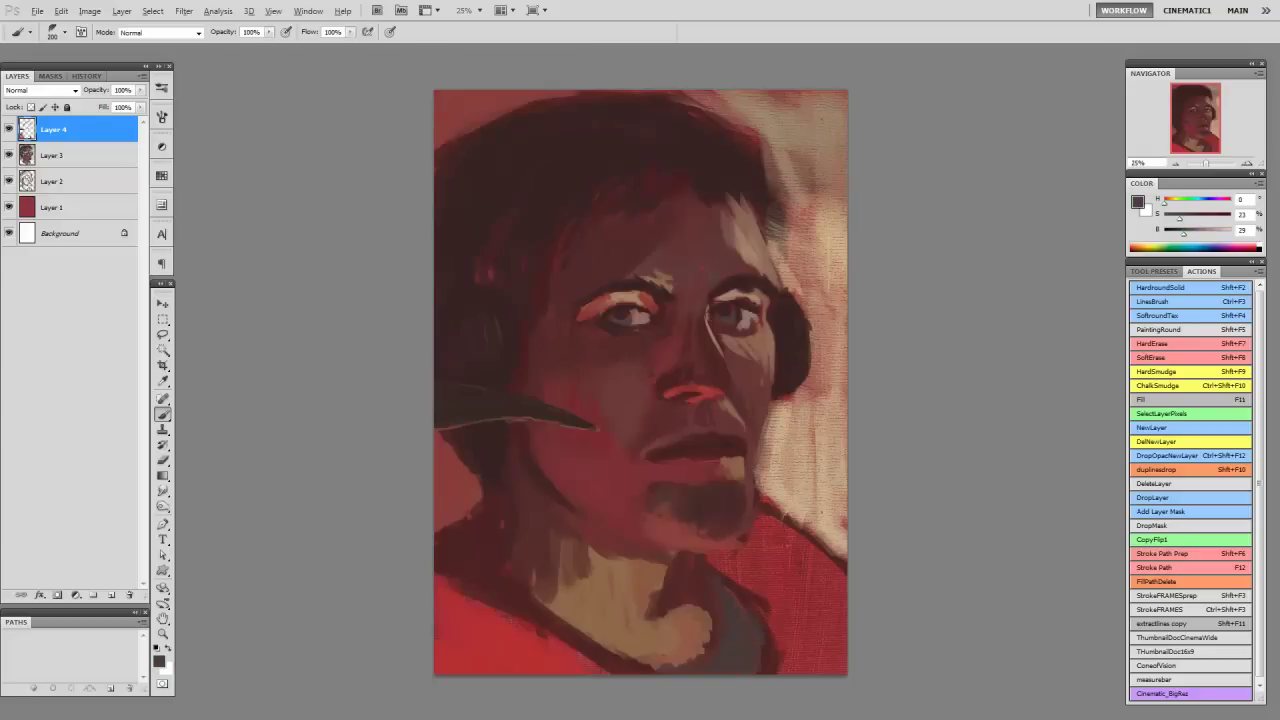
pyautogui.keyDown('alt'); pyautogui.click(749, 583); pyautogui.keyUp('alt')
pyautogui.press(']')
pyautogui.press(']')
pyautogui.press(']')
pyautogui.moveTo(744, 550); pyautogui.dragTo(730, 520)
pyautogui.moveTo(830, 550)
pyautogui.mouseDown()
pyautogui.moveTo(750, 585)
pyautogui.moveTo(830, 530)
pyautogui.moveTo(800, 670)
pyautogui.mouseUp()
pyautogui.press('[')
pyautogui.moveTo(790, 540)
pyautogui.mouseDown()
pyautogui.moveTo(840, 570)
pyautogui.moveTo(845, 505)
pyautogui.mouseUp()
# Step: Add red strokes at the neck edge and sample chin and darker red colours
pyautogui.keyDown('alt'); pyautogui.click(700, 540); pyautogui.keyUp('alt')
pyautogui.moveTo(660, 540)
pyautogui.mouseDown()
pyautogui.moveTo(728, 540)
pyautogui.moveTo(675, 528)
pyautogui.mouseUp()
pyautogui.keyDown('alt'); pyautogui.click(670, 523); pyautogui.keyUp('alt')
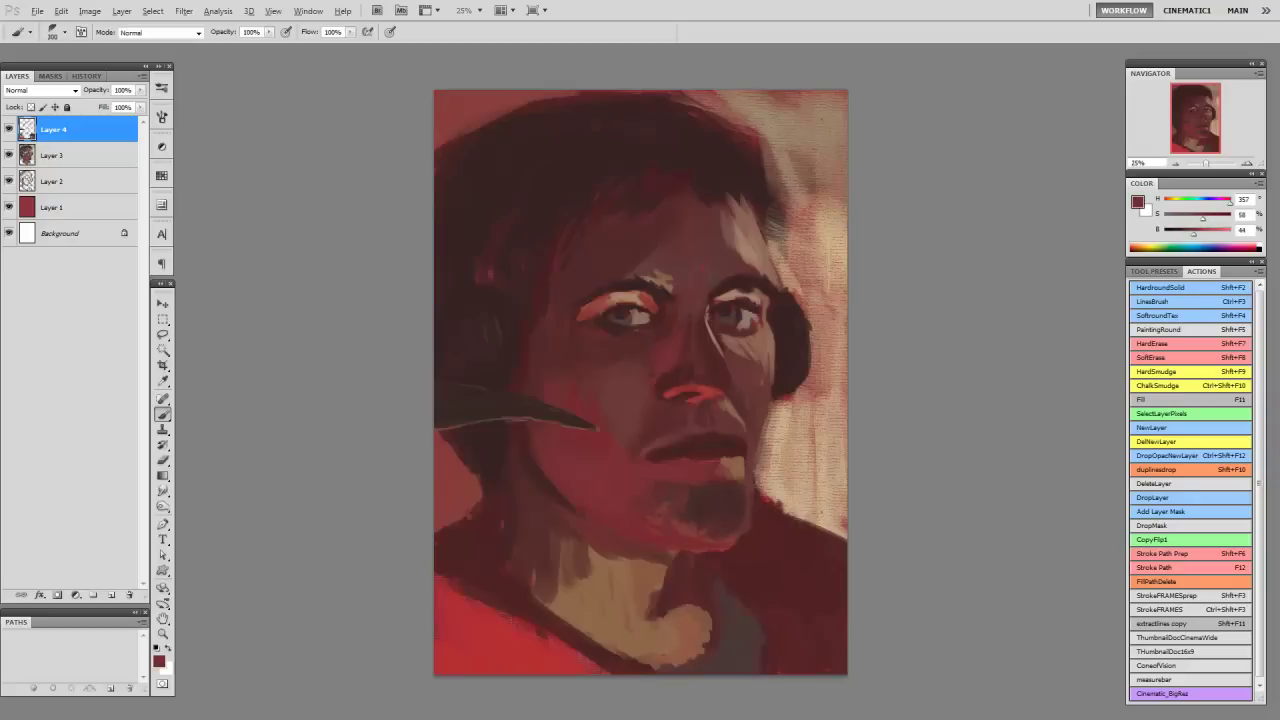
pyautogui.keyDown('alt'); pyautogui.click(565, 301); pyautogui.keyUp('alt')
pyautogui.press(']')
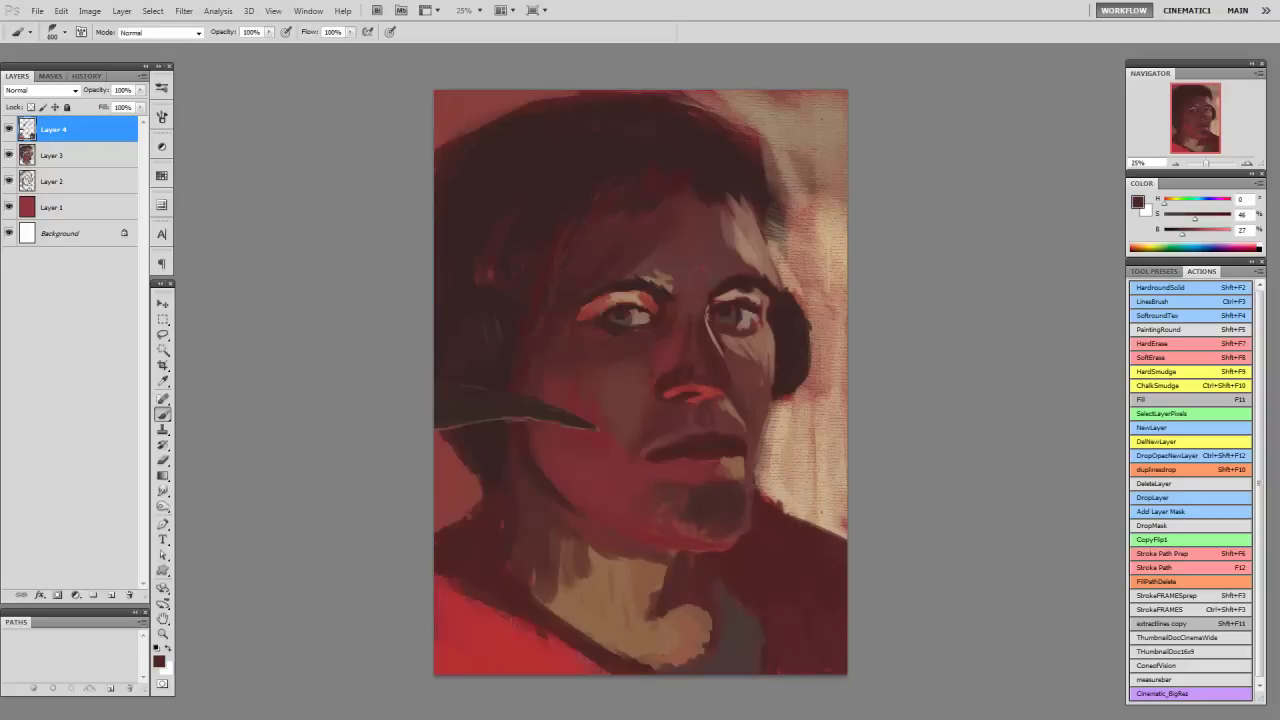
pyautogui.press('[')
pyautogui.press('[')
pyautogui.press('[')
# Step: Paint a dark headphone curve left of the head and darken the hair top and left side
pyautogui.moveTo(486, 288); pyautogui.dragTo(503, 390)
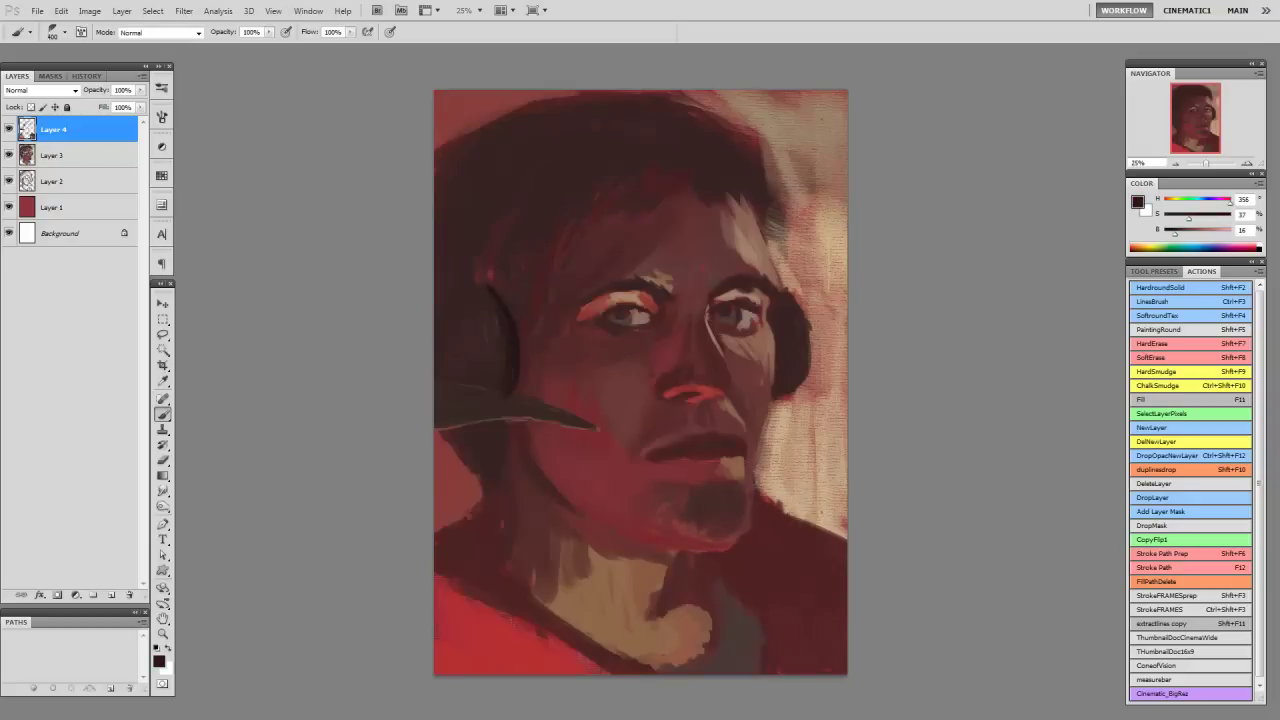
pyautogui.press('[')
pyautogui.press('[')
pyautogui.moveTo(535, 100); pyautogui.dragTo(605, 108)
pyautogui.moveTo(482, 308); pyautogui.dragTo(484, 380)
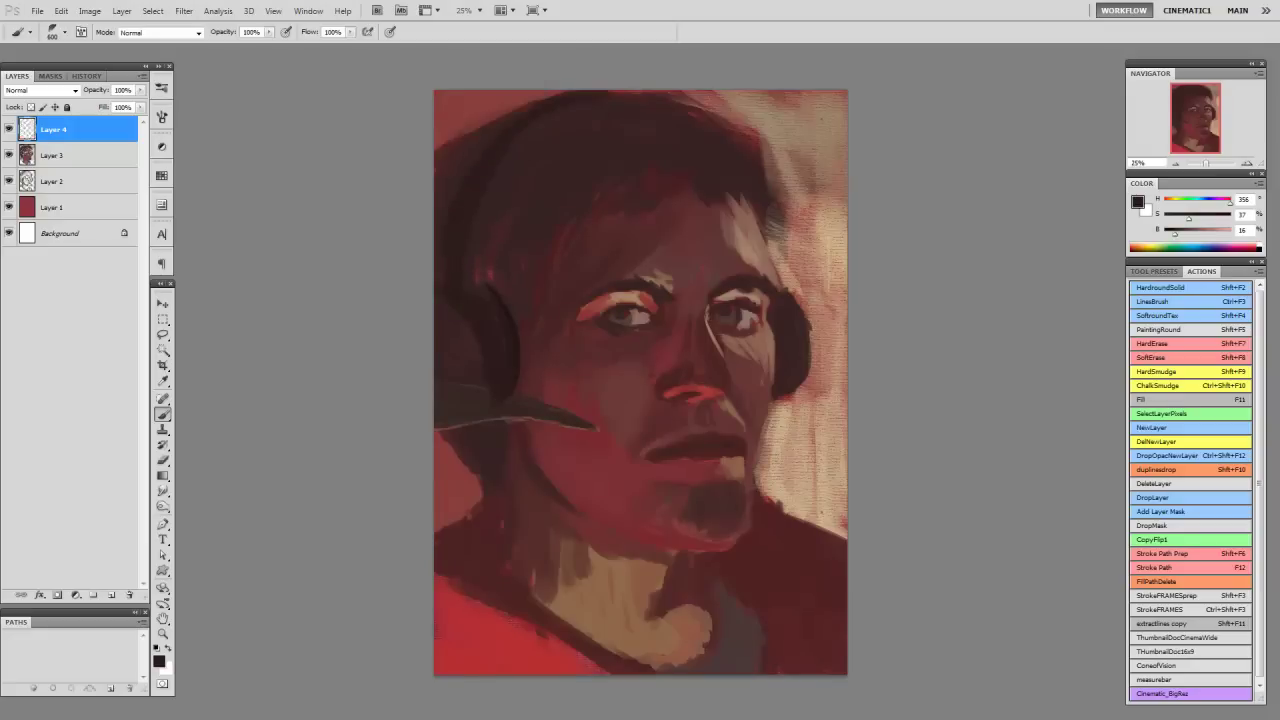
pyautogui.moveTo(450, 330); pyautogui.dragTo(478, 368)
pyautogui.keyDown('alt'); pyautogui.click(470, 350); pyautogui.keyUp('alt')
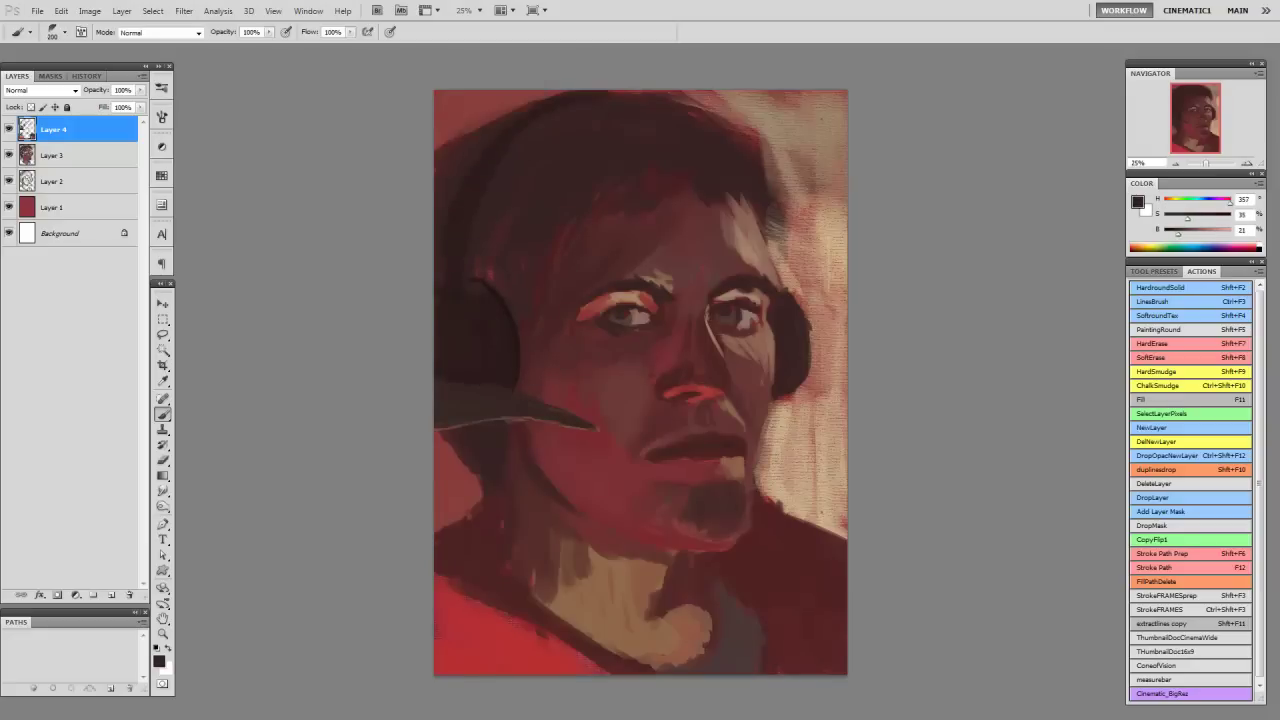
# Step: Switch to a smaller brush tip and add dark strokes at the top-left of the hair
pyautogui.rightClick(562, 201)
pyautogui.doubleClick(730, 360)
pyautogui.rightClick(516, 224)
pyautogui.doubleClick(700, 300)
pyautogui.moveTo(440, 170)
pyautogui.mouseDown()
pyautogui.moveTo(500, 112)
pyautogui.moveTo(534, 100)
pyautogui.mouseUp()
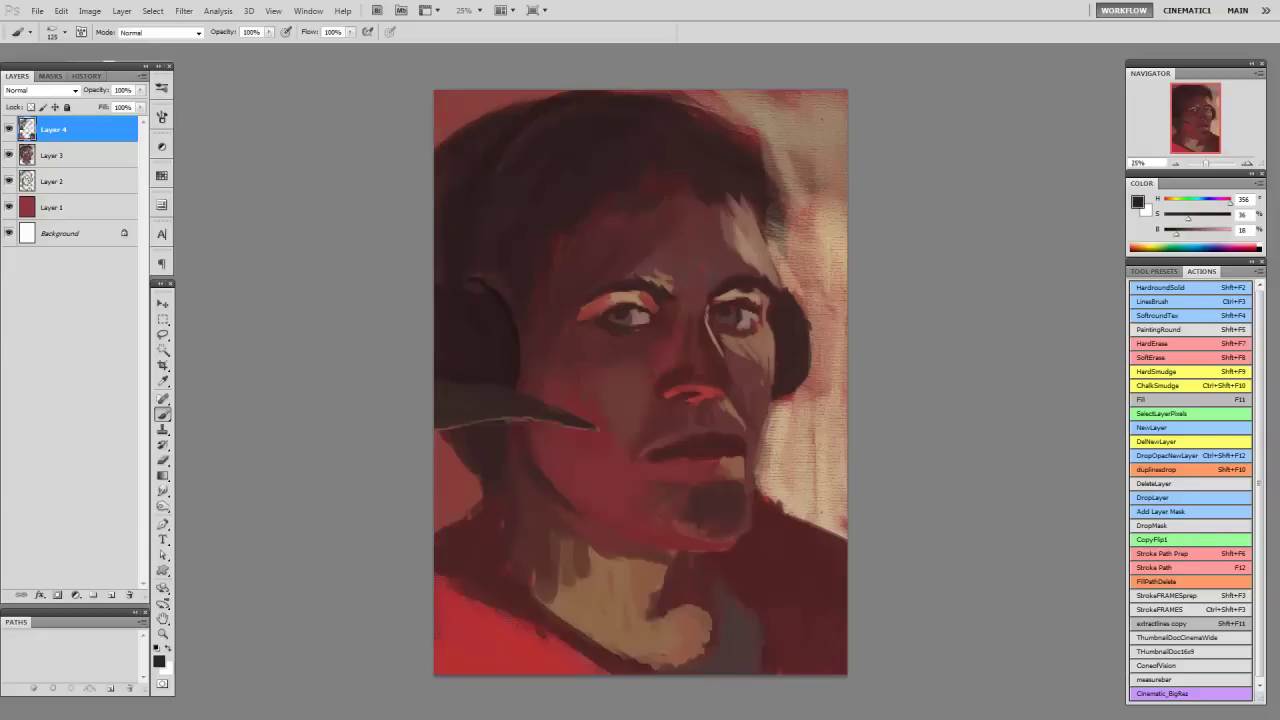
# Step: Paint mid-brown on the right side of the hair, then darken its top-left edge
pyautogui.keyDown('alt'); pyautogui.click(765, 190); pyautogui.keyUp('alt')
pyautogui.moveTo(700, 120)
pyautogui.mouseDown()
pyautogui.moveTo(760, 175)
pyautogui.moveTo(765, 205)
pyautogui.mouseUp()
pyautogui.moveTo(650, 142); pyautogui.dragTo(700, 172)
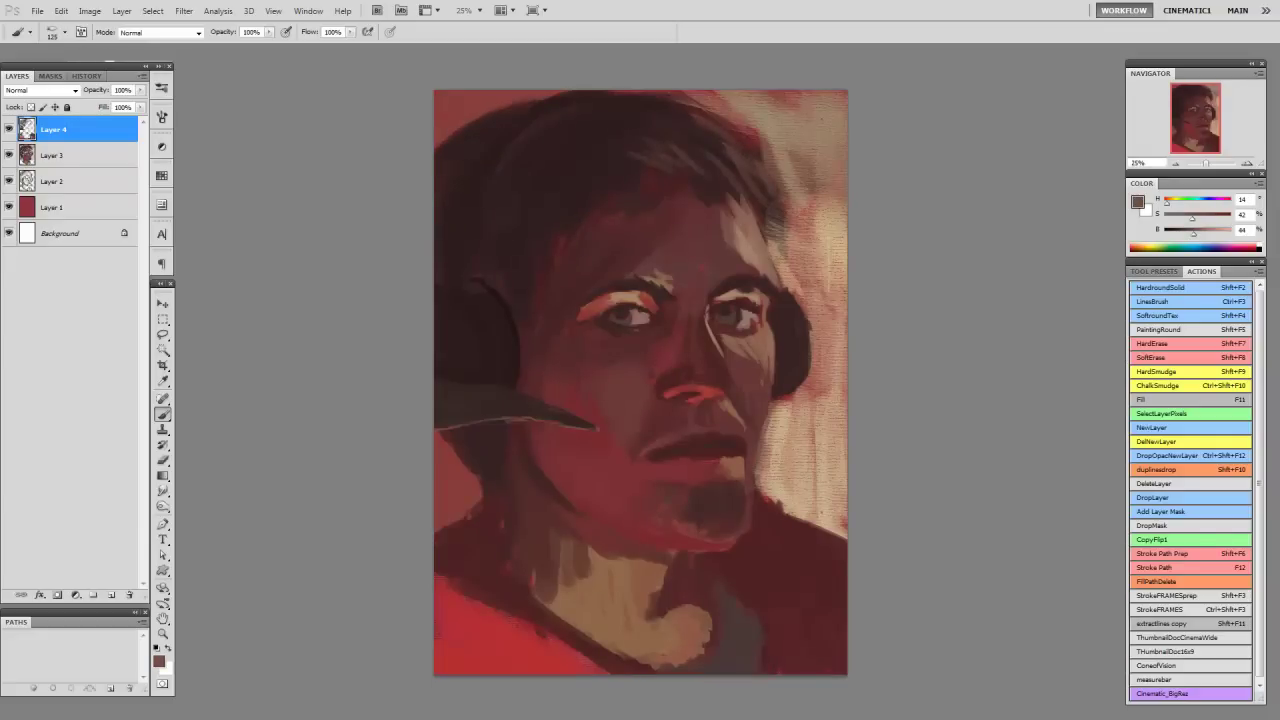
pyautogui.rightClick(515, 279)
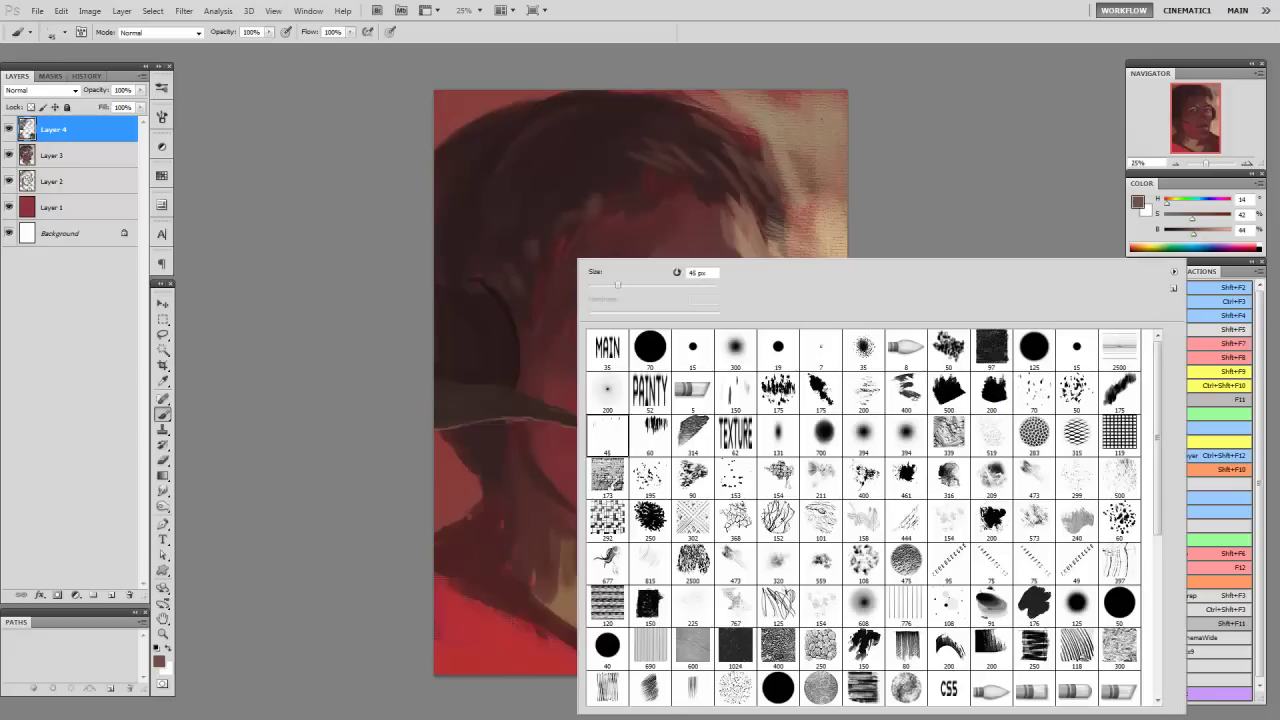
pyautogui.doubleClick(607, 390)
pyautogui.keyDown('alt'); pyautogui.click(522, 265); pyautogui.keyUp('alt')
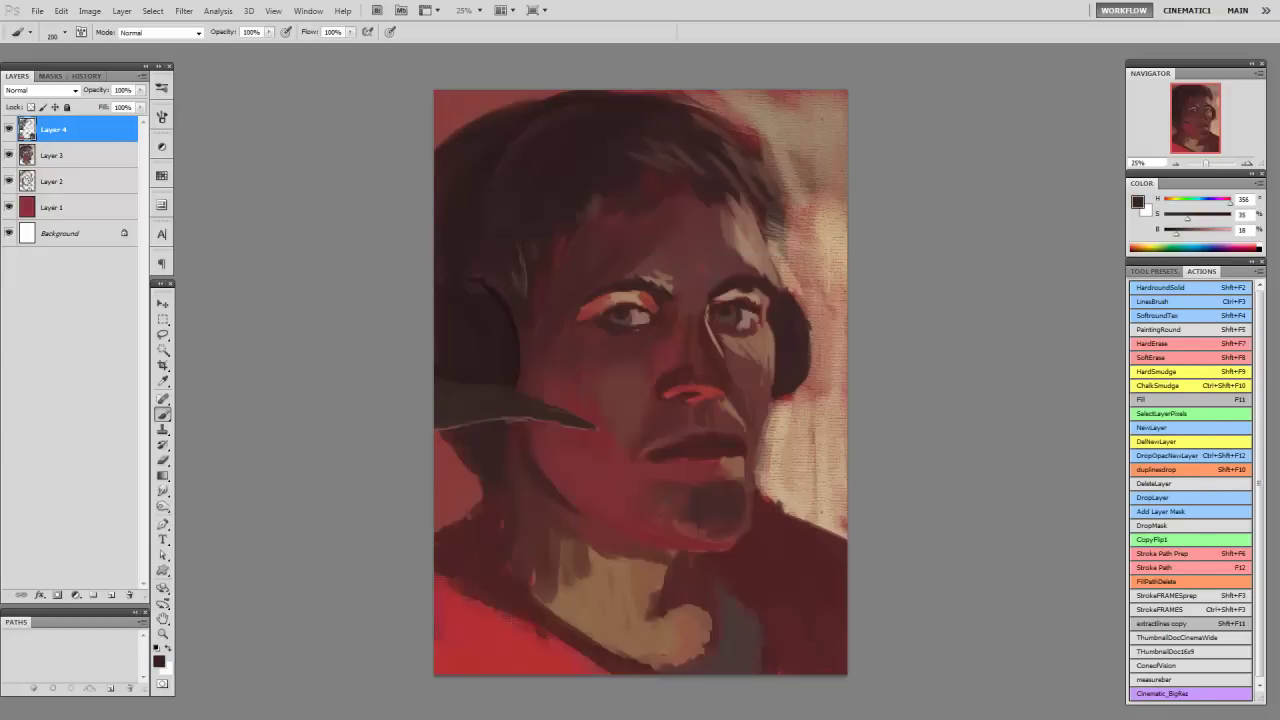
pyautogui.moveTo(445, 130); pyautogui.dragTo(545, 105)
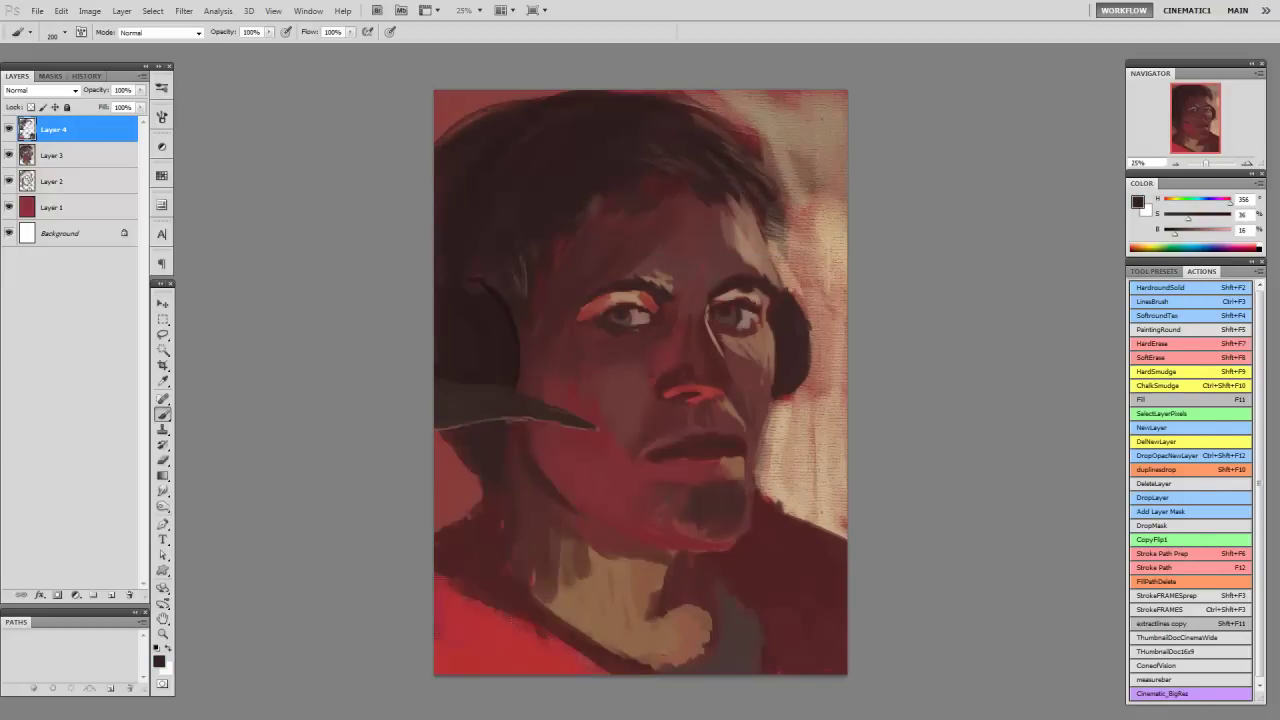
# Step: Choose a larger brush preset and paint a muted red stroke near the left eyebrow
pyautogui.hotkey('shift', 'F9')
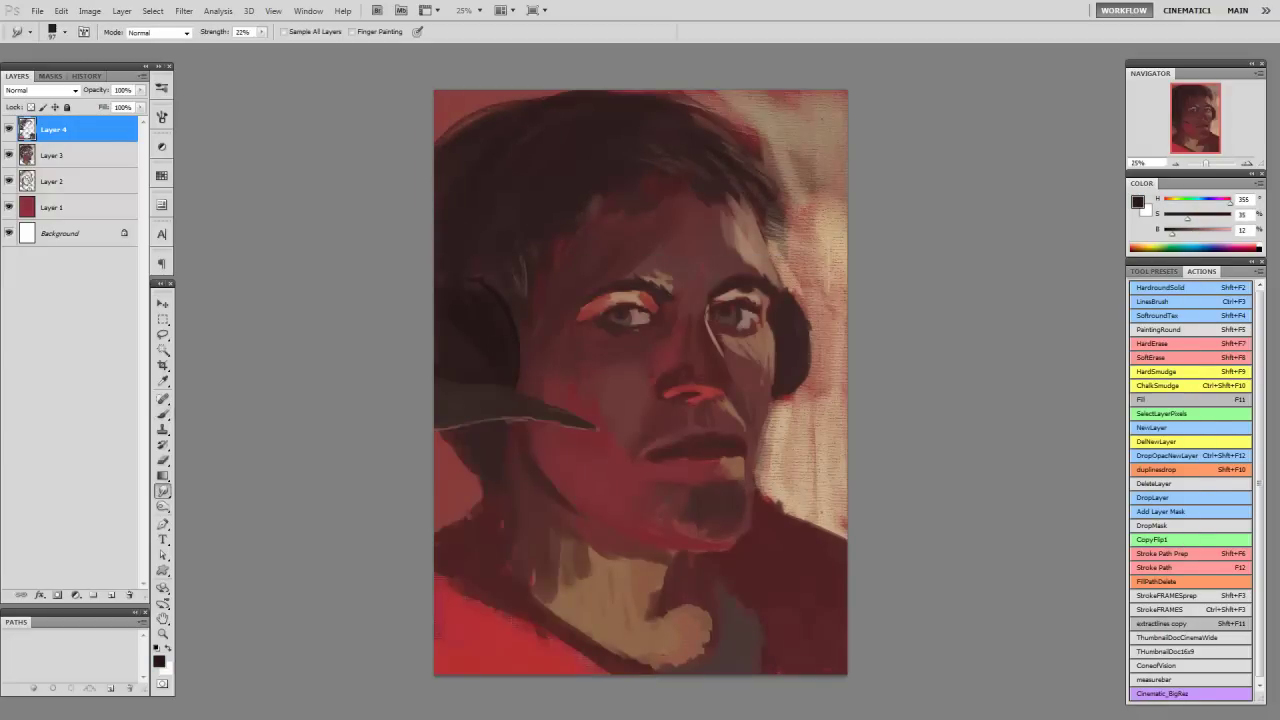
pyautogui.press('b')
pyautogui.rightClick(610, 258)
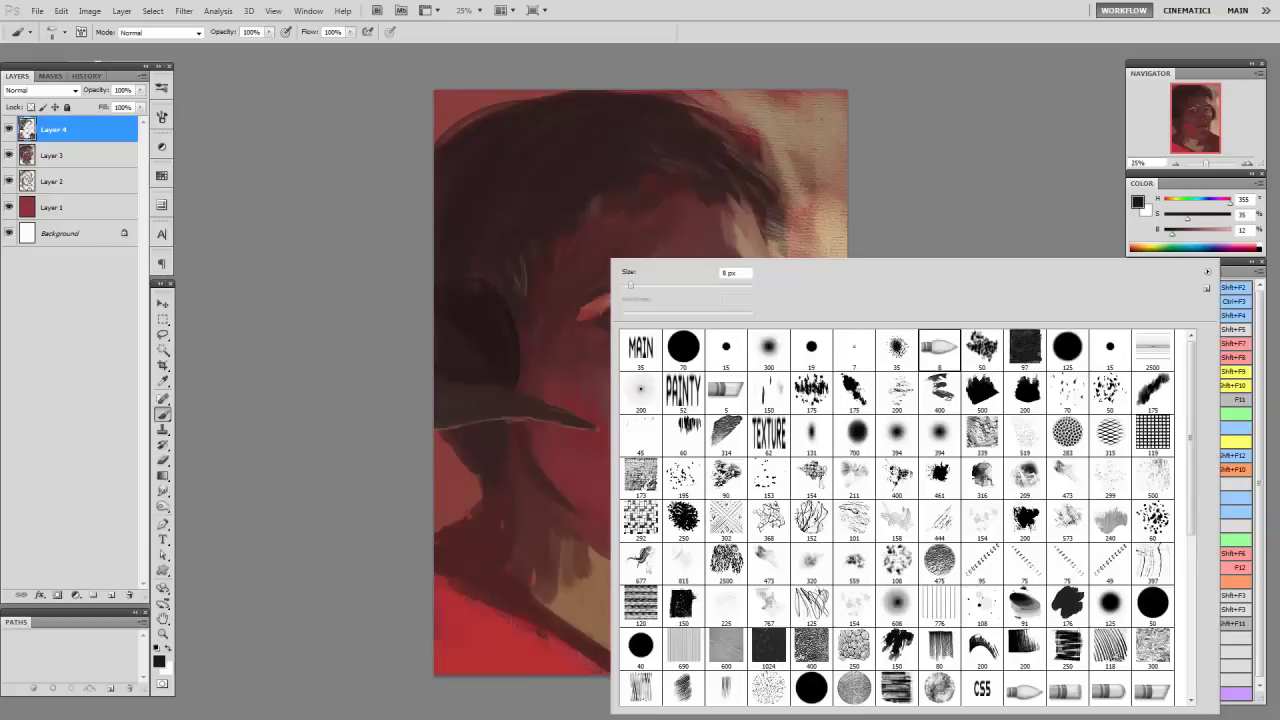
pyautogui.doubleClick(726, 394)
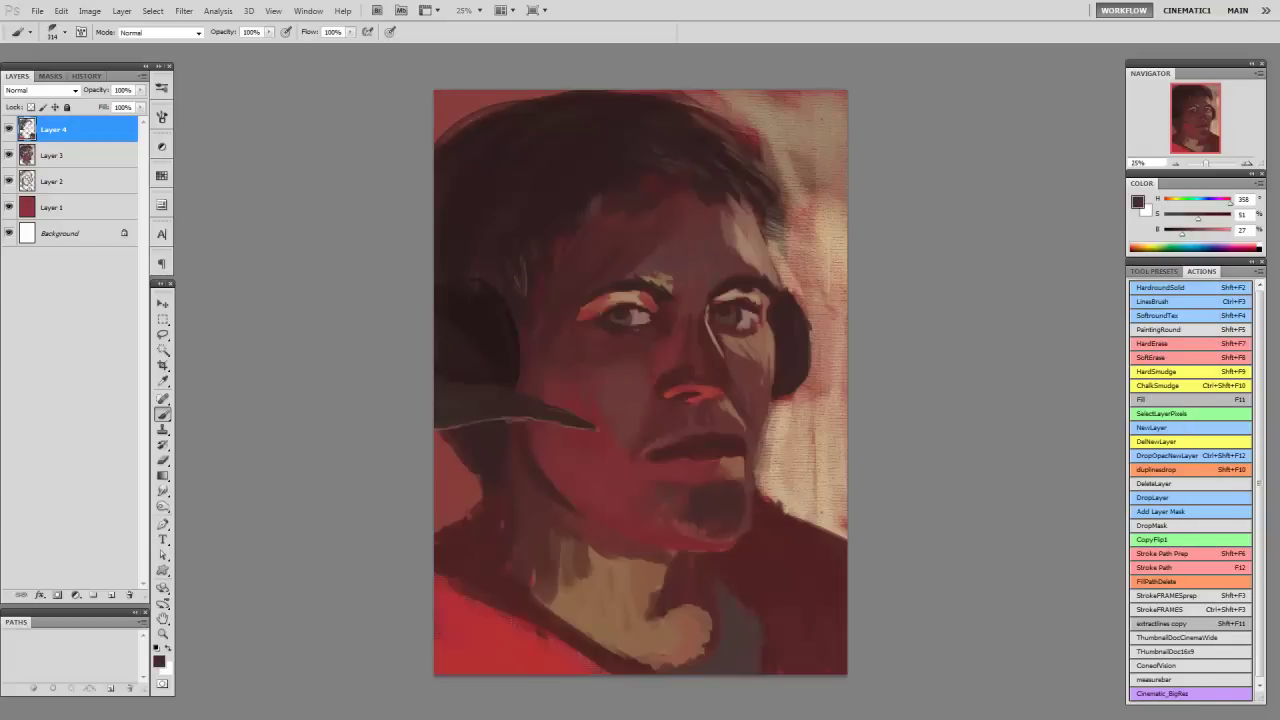
pyautogui.keyDown('alt'); pyautogui.click(678, 307); pyautogui.keyUp('alt')
pyautogui.moveTo(570, 304); pyautogui.dragTo(595, 325)
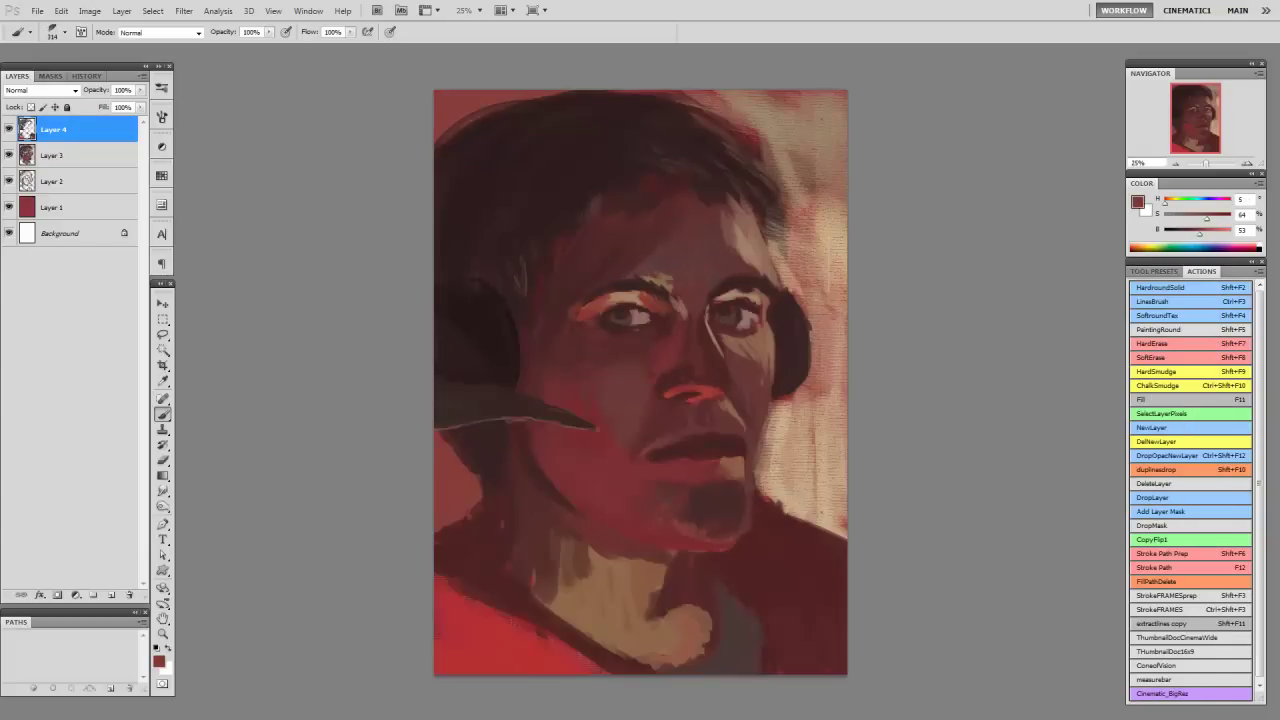
# Step: Sample tan skin tones and paint a light tan stroke on the right background
pyautogui.keyDown('alt'); pyautogui.click(600, 312); pyautogui.keyUp('alt')
pyautogui.keyDown('alt'); pyautogui.click(722, 300); pyautogui.keyUp('alt')
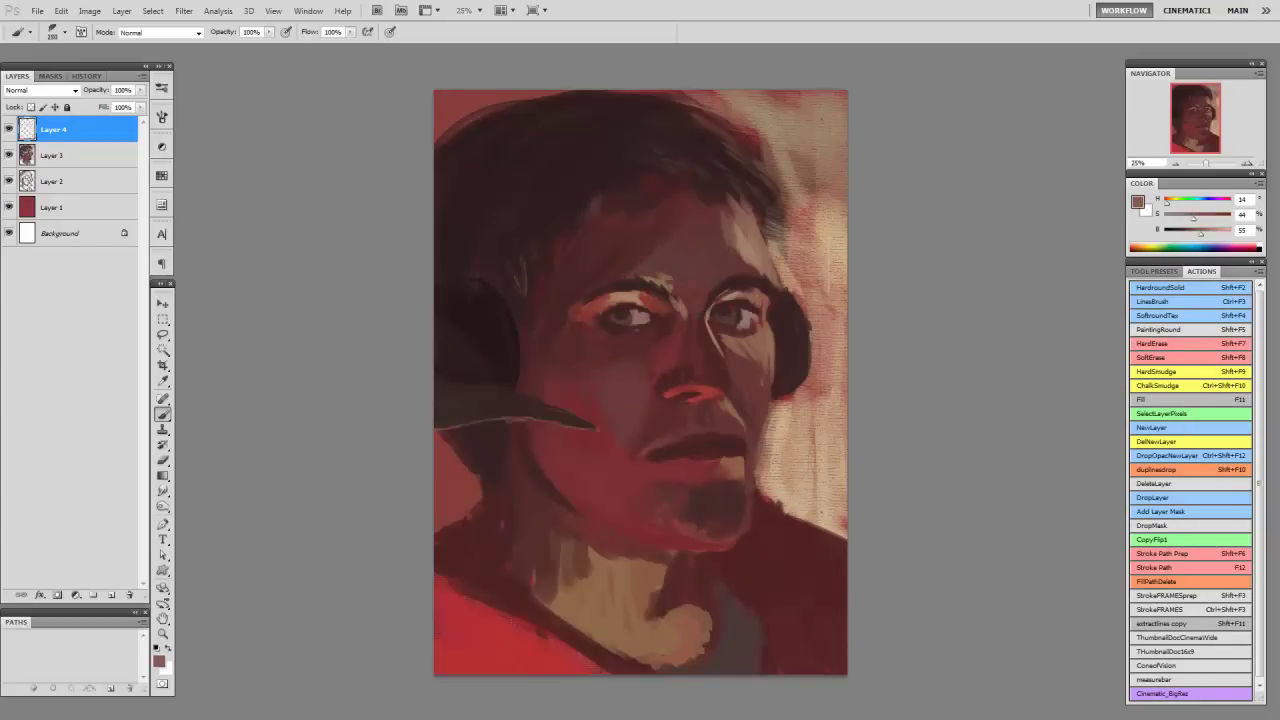
pyautogui.press(']')
pyautogui.press(']')
pyautogui.press(']')
pyautogui.keyDown('alt'); pyautogui.click(745, 322); pyautogui.keyUp('alt')
pyautogui.press('[')
pyautogui.press('[')
pyautogui.press('[')
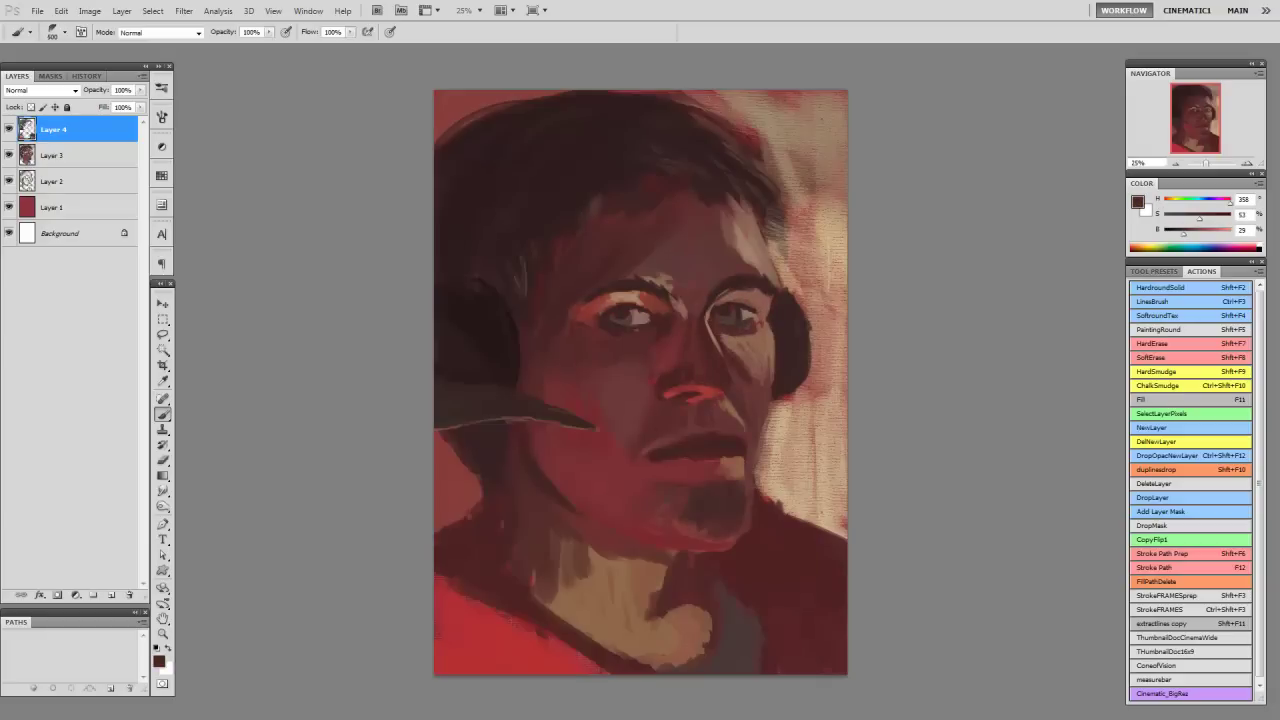
pyautogui.keyDown('alt'); pyautogui.click(757, 410); pyautogui.keyUp('alt')
pyautogui.moveTo(767, 470); pyautogui.dragTo(800, 385)
pyautogui.press(']')
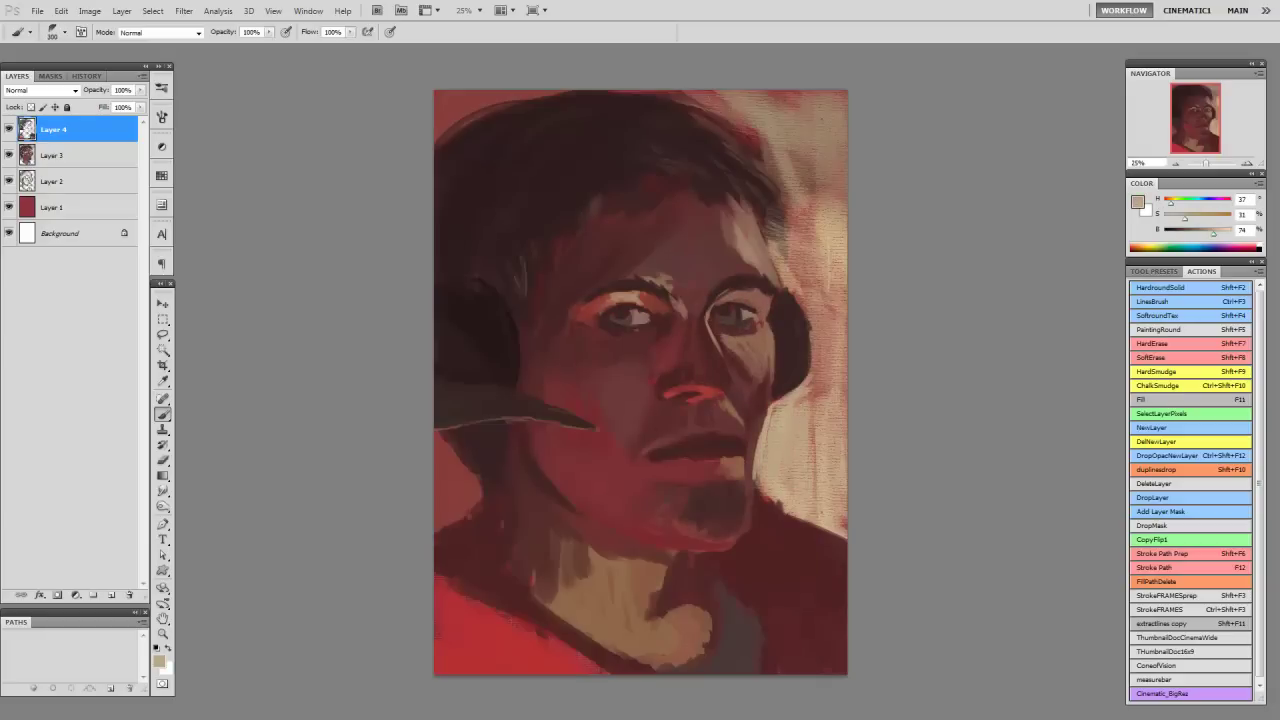
# Step: Add a dark stroke near the left edge and darken the right edge of the face
pyautogui.keyDown('alt'); pyautogui.click(715, 461); pyautogui.keyUp('alt')
pyautogui.keyDown('alt'); pyautogui.click(712, 472); pyautogui.keyUp('alt')
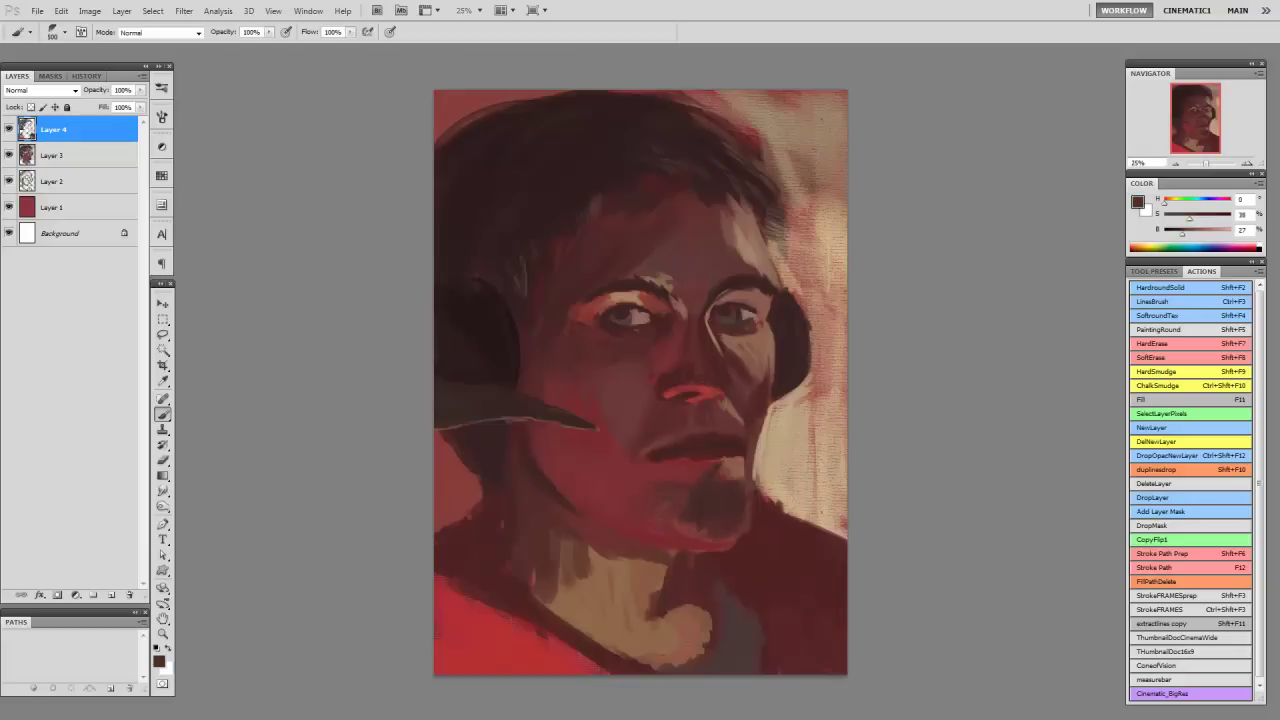
pyautogui.keyDown('alt'); pyautogui.click(709, 523); pyautogui.keyUp('alt')
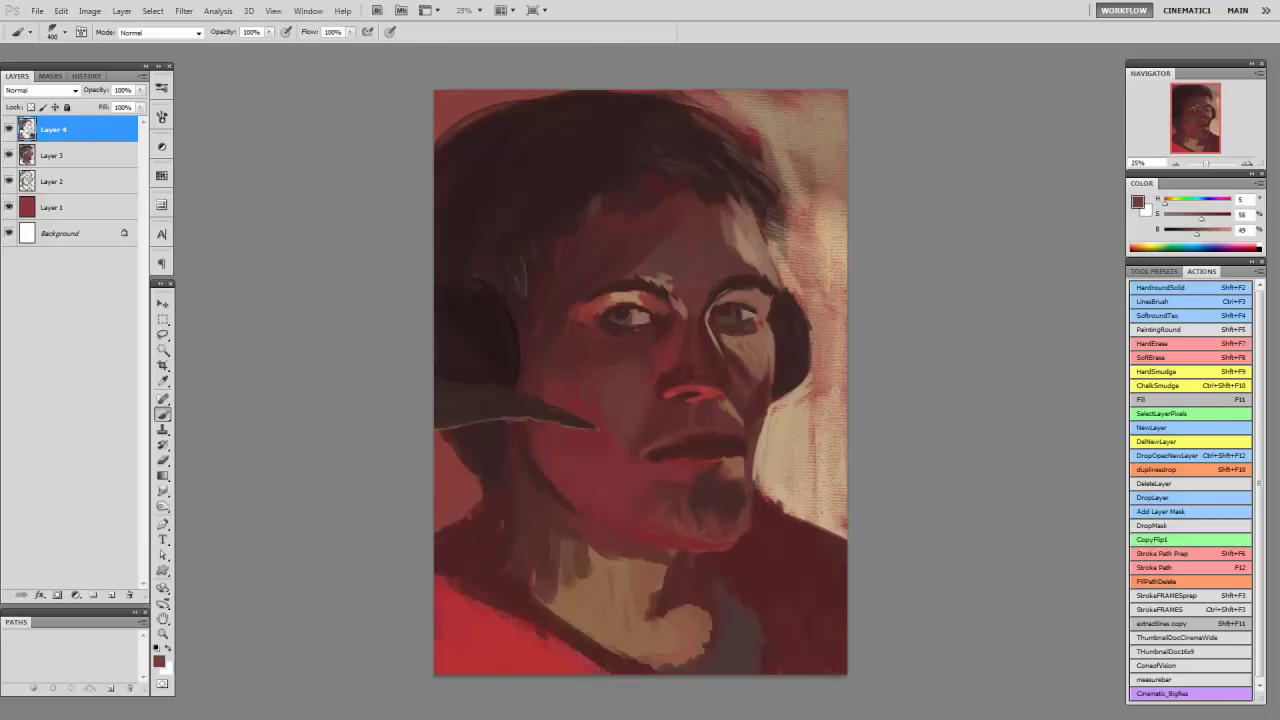
pyautogui.keyDown('alt'); pyautogui.click(672, 290); pyautogui.keyUp('alt')
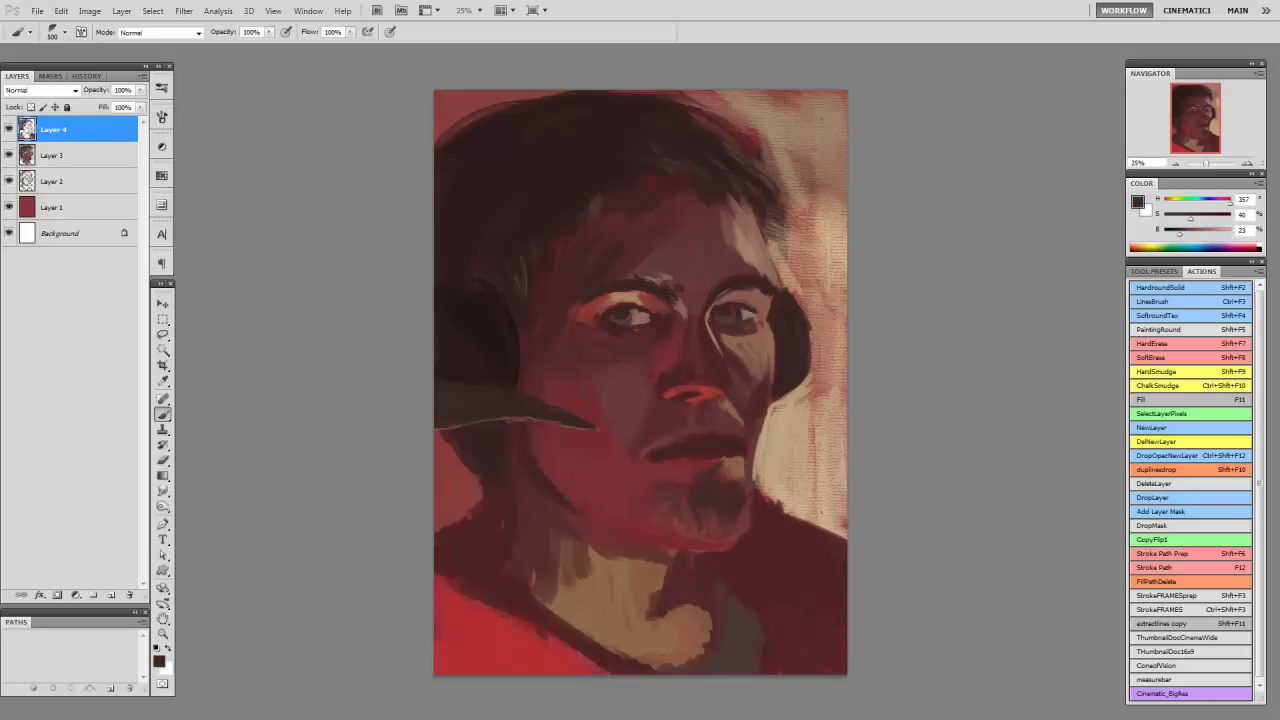
pyautogui.moveTo(470, 425); pyautogui.dragTo(492, 478)
pyautogui.keyDown('alt'); pyautogui.click(480, 450); pyautogui.keyUp('alt')
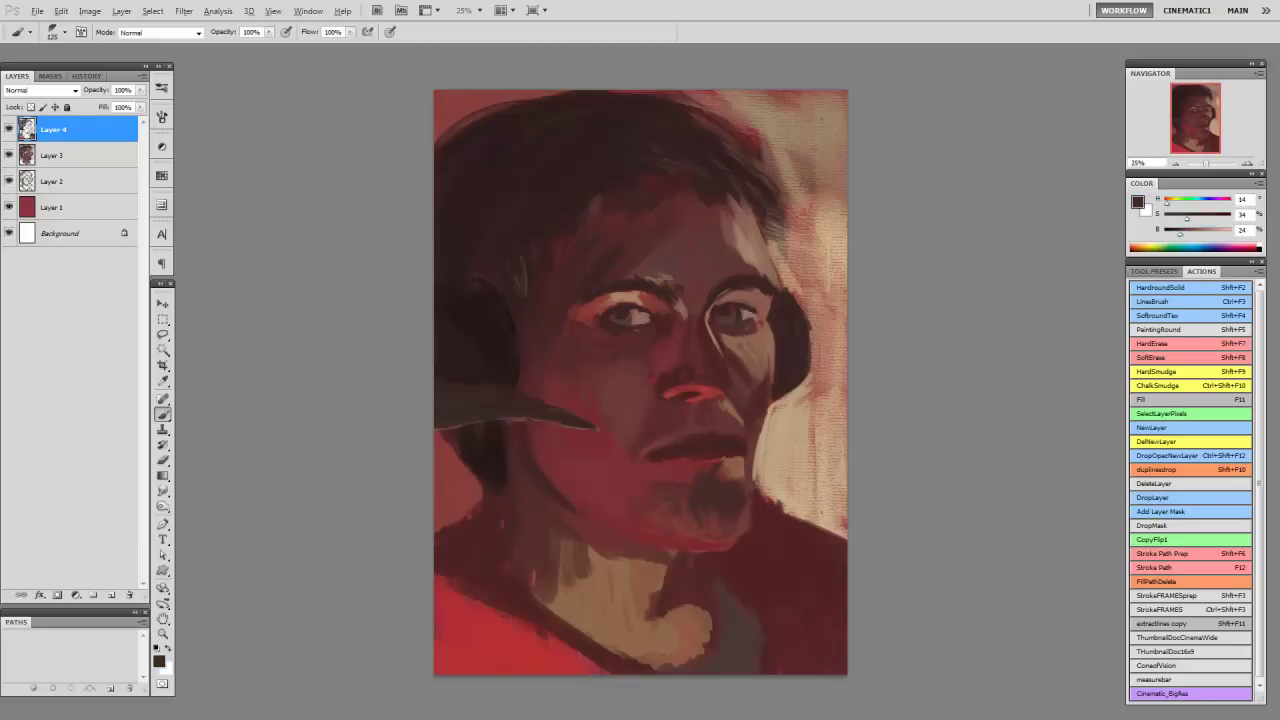
pyautogui.moveTo(790, 364); pyautogui.dragTo(794, 398)
# Step: Paint a light brown rim along the right ear cup, then load dark red-brown for the neck
pyautogui.keyDown('alt'); pyautogui.click(790, 290); pyautogui.keyUp('alt')
pyautogui.moveTo(790, 290)
pyautogui.mouseDown()
pyautogui.moveTo(800, 380)
pyautogui.moveTo(770, 405)
pyautogui.mouseUp()
pyautogui.keyDown('alt'); pyautogui.click(780, 300); pyautogui.keyUp('alt')
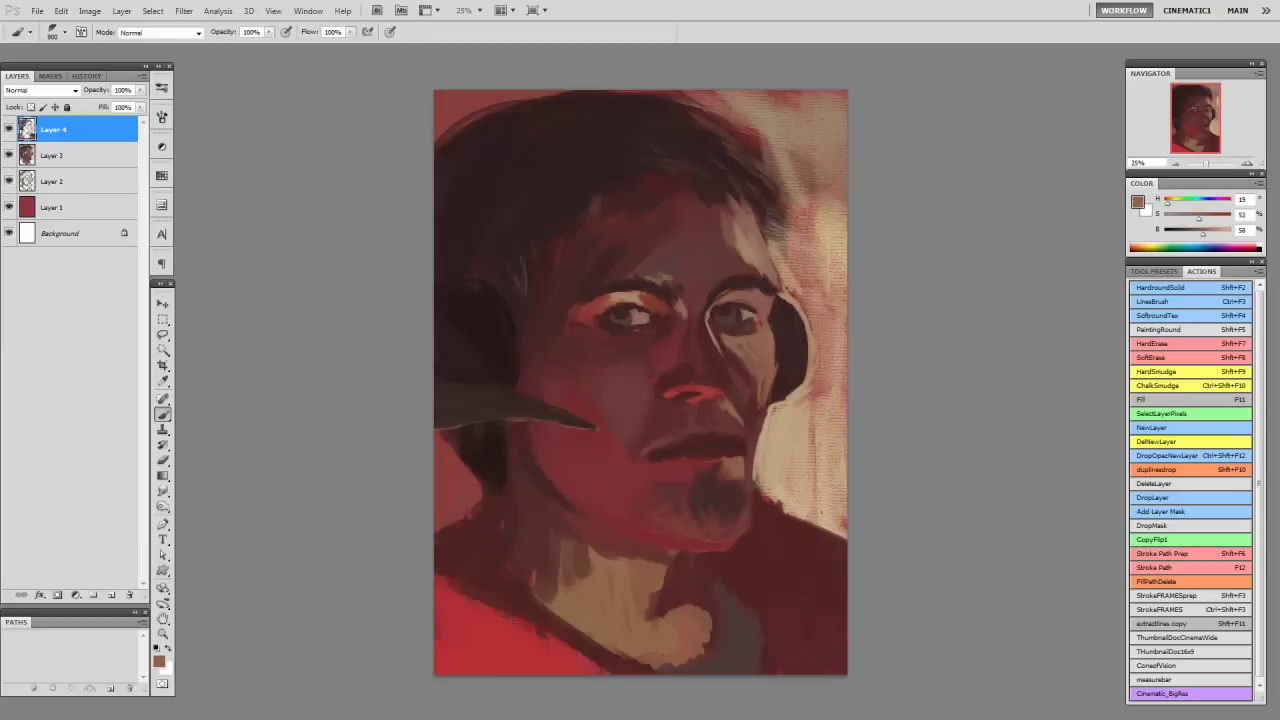
pyautogui.keyDown('alt'); pyautogui.click(588, 373); pyautogui.keyUp('alt')
pyautogui.press(']')
pyautogui.press(']')
pyautogui.press(']')
pyautogui.keyDown('alt'); pyautogui.click(575, 370); pyautogui.keyUp('alt')
pyautogui.press(']')
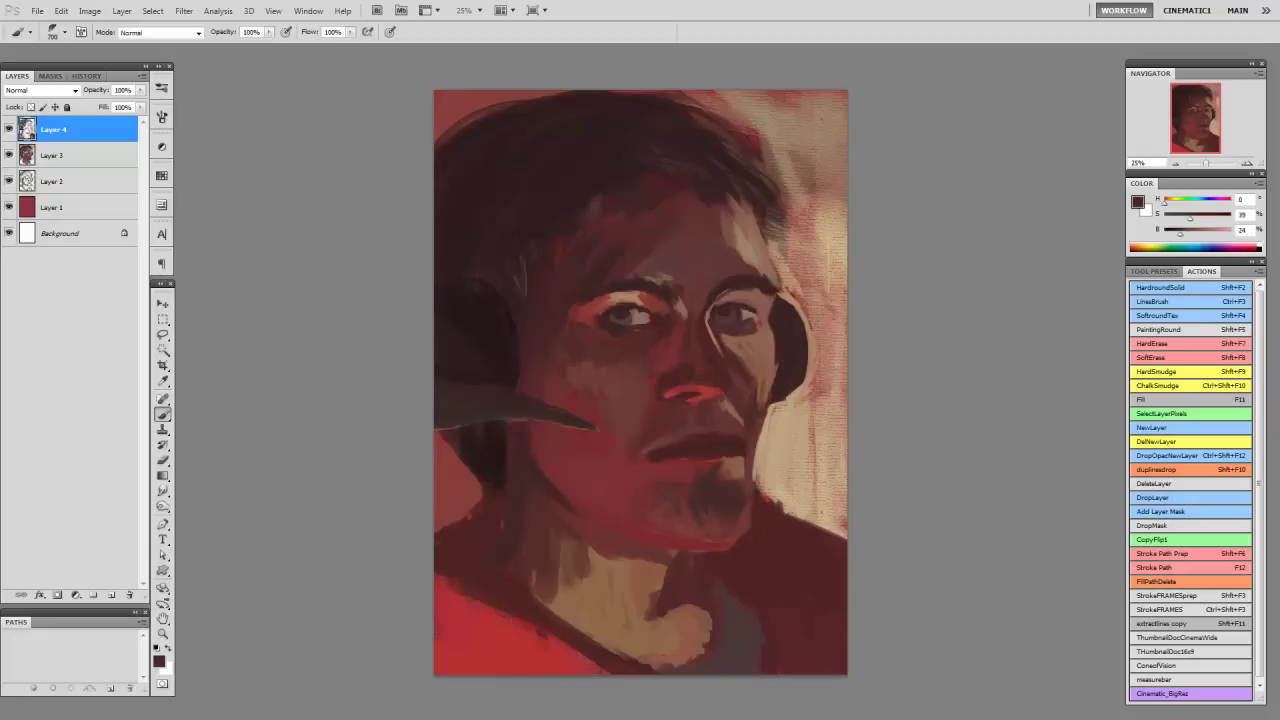
pyautogui.keyDown('alt'); pyautogui.click(700, 550); pyautogui.keyUp('alt')
# Step: Paint dark strokes down the neck and shoulder and dark red over the lower-right collar
pyautogui.moveTo(698, 555); pyautogui.dragTo(772, 672)
pyautogui.press(']')
pyautogui.press(']')
pyautogui.moveTo(486, 502); pyautogui.dragTo(645, 670)
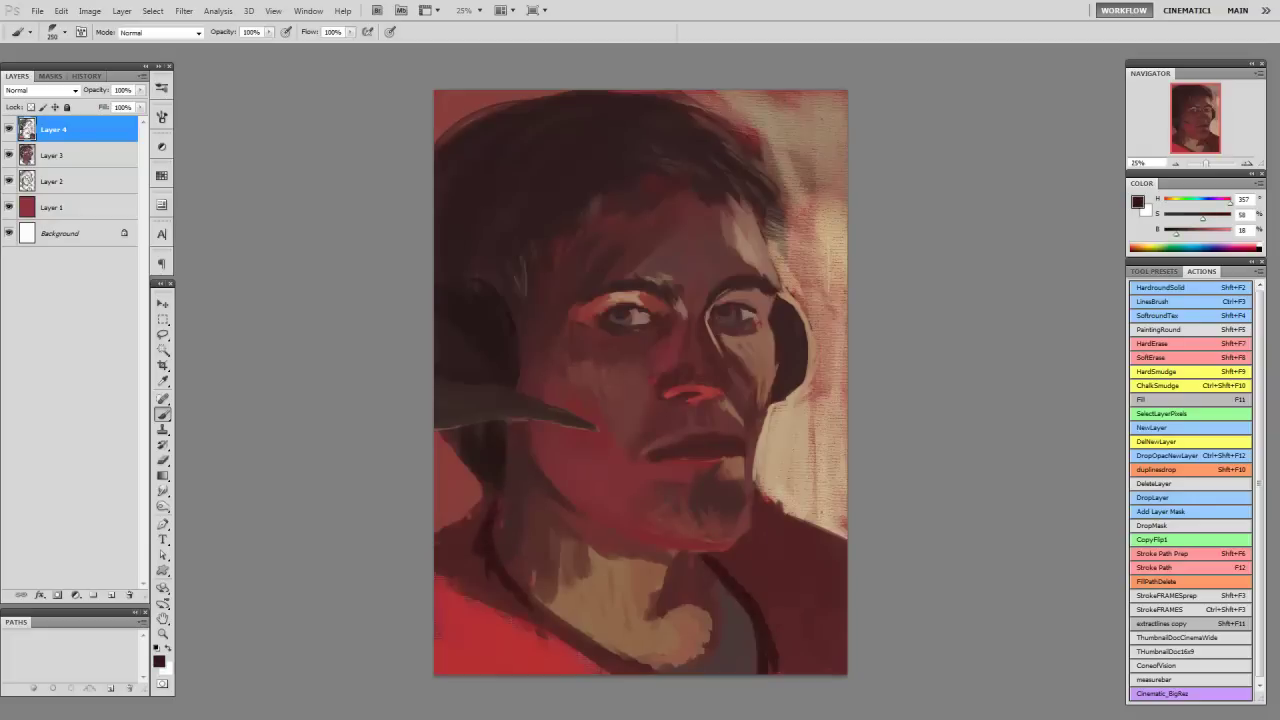
pyautogui.moveTo(462, 495); pyautogui.dragTo(455, 600)
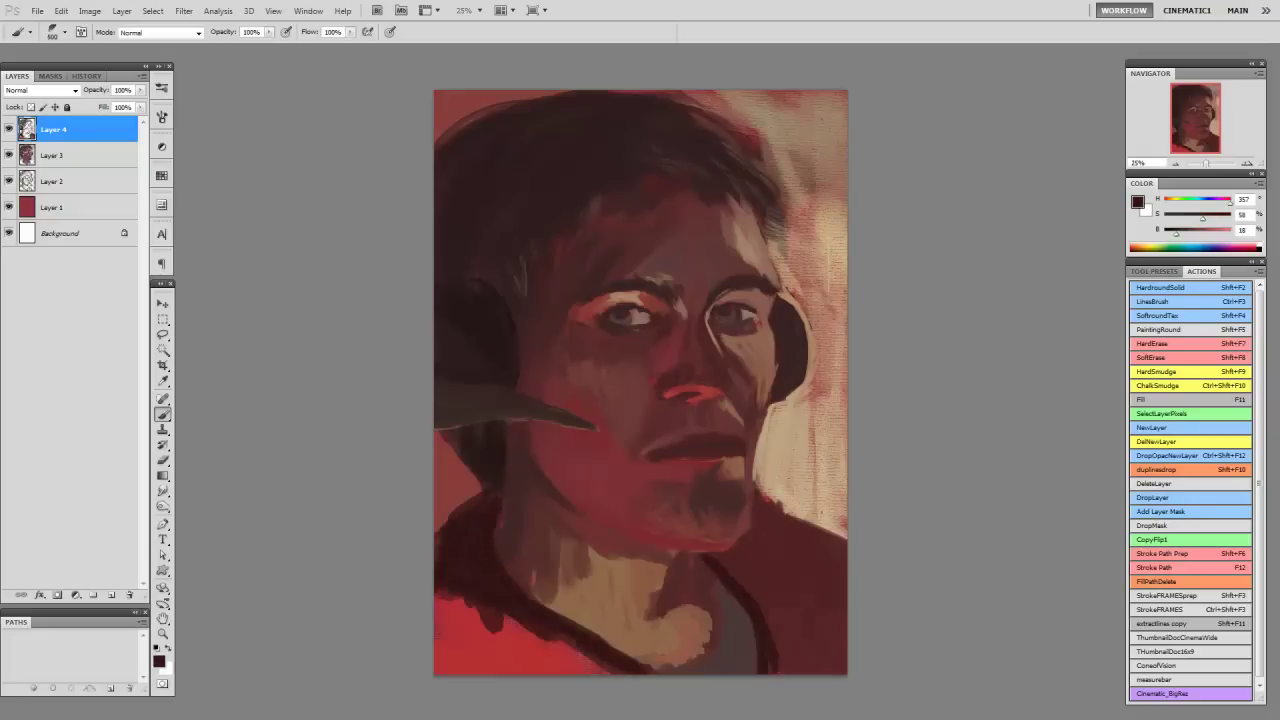
pyautogui.moveTo(735, 545); pyautogui.dragTo(805, 635)
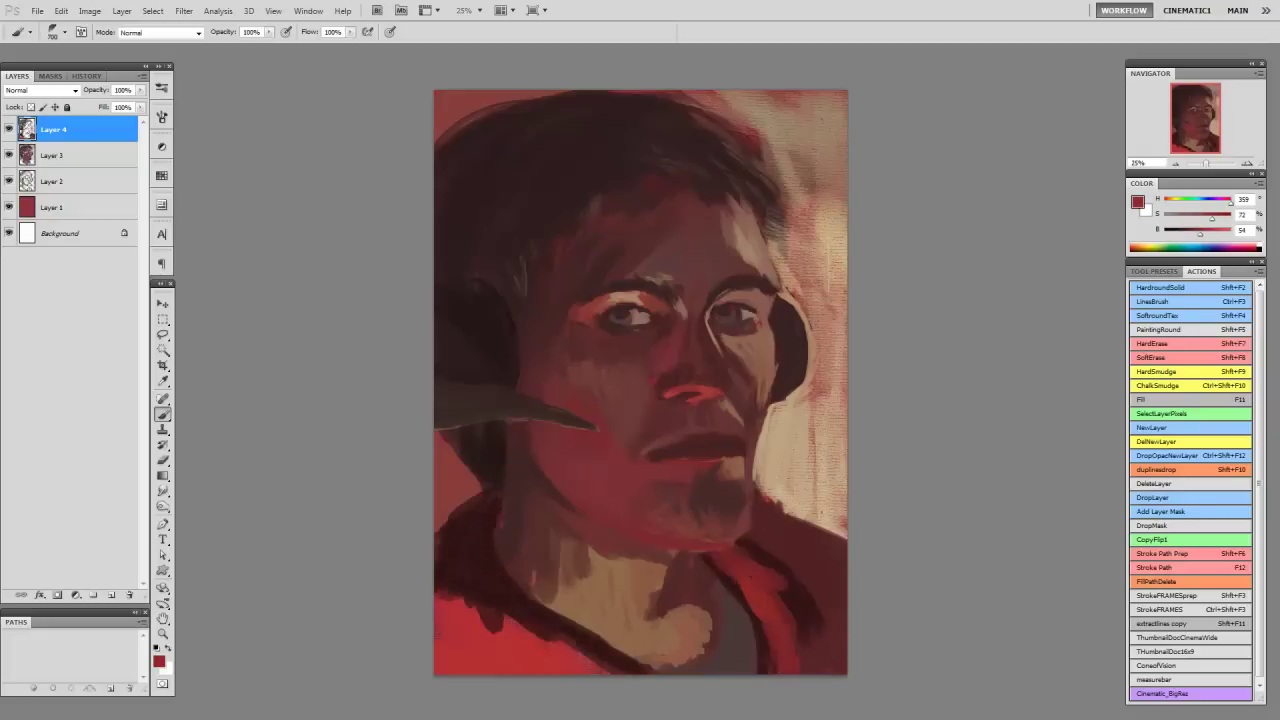
pyautogui.moveTo(755, 505); pyautogui.dragTo(845, 540)
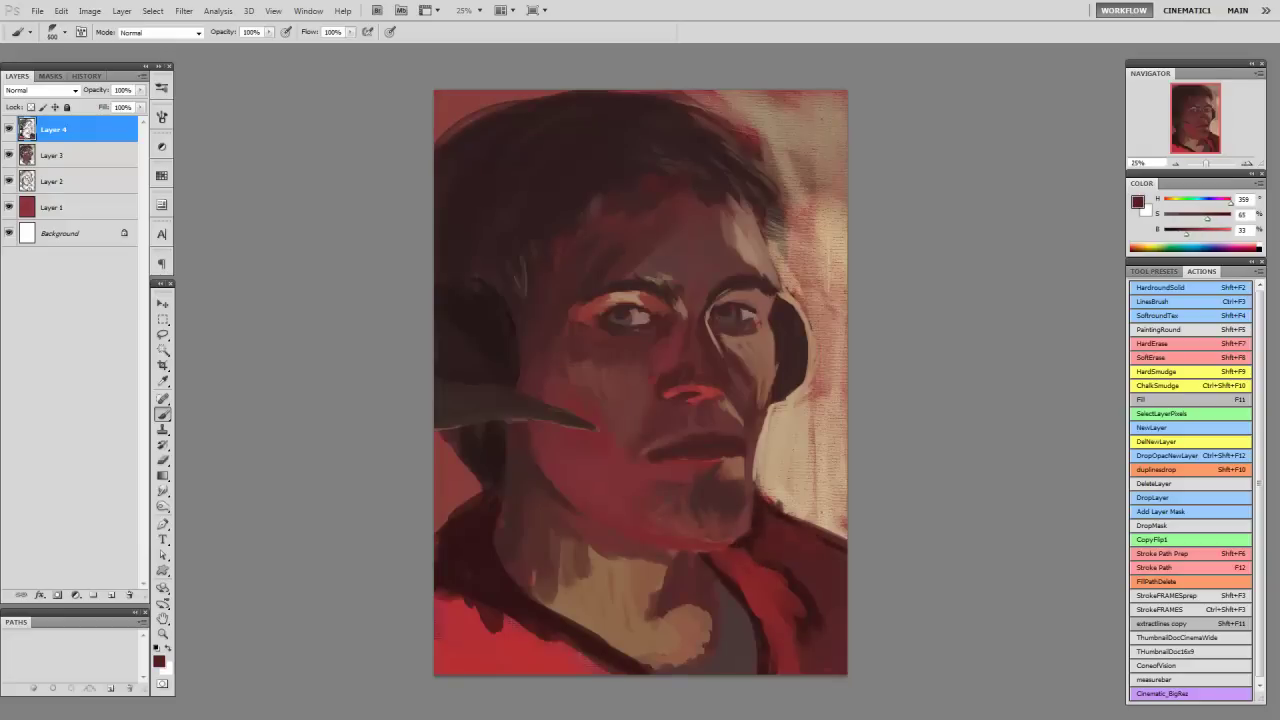
# Step: Choose a painting brush preset and add warm beige highlights above the left eye and right cheek
pyautogui.rightClick(574, 262)
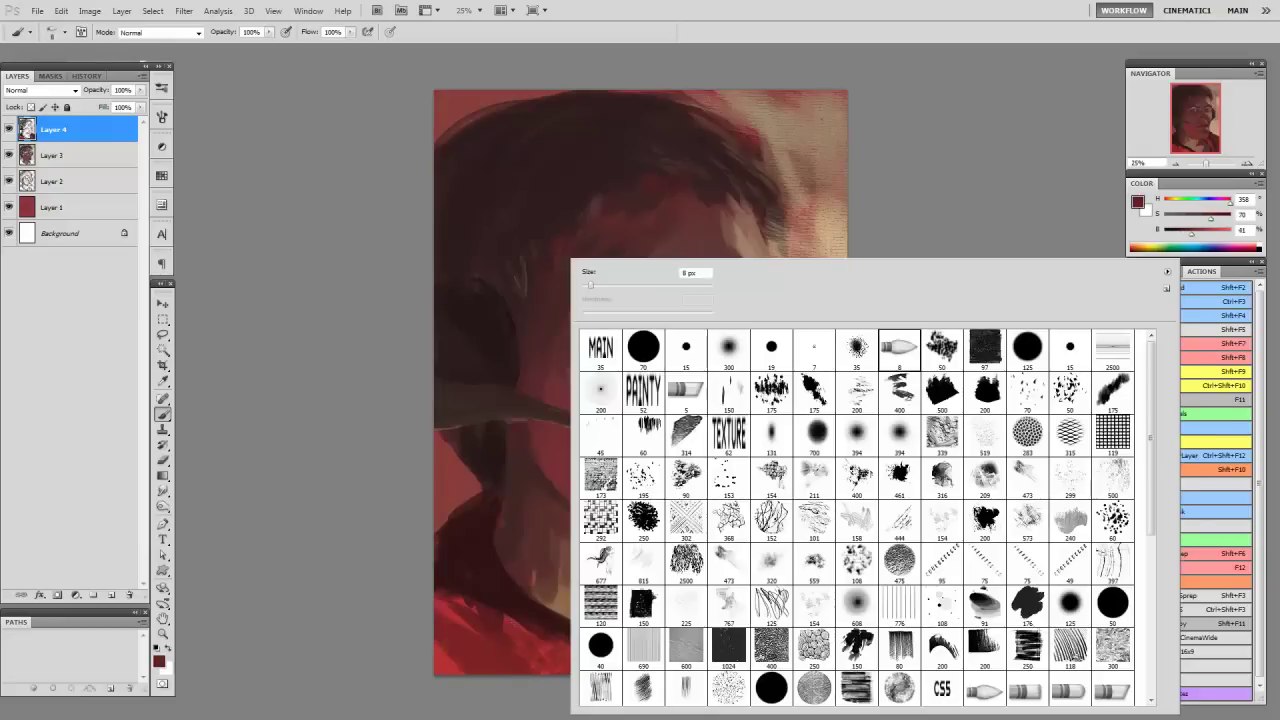
pyautogui.doubleClick(729, 390)
pyautogui.moveTo(455, 620)
pyautogui.mouseDown()
pyautogui.moveTo(540, 660)
pyautogui.moveTo(606, 668)
pyautogui.mouseUp()
pyautogui.press('[')
pyautogui.press('[')
pyautogui.keyDown('alt'); pyautogui.click(790, 440); pyautogui.keyUp('alt')
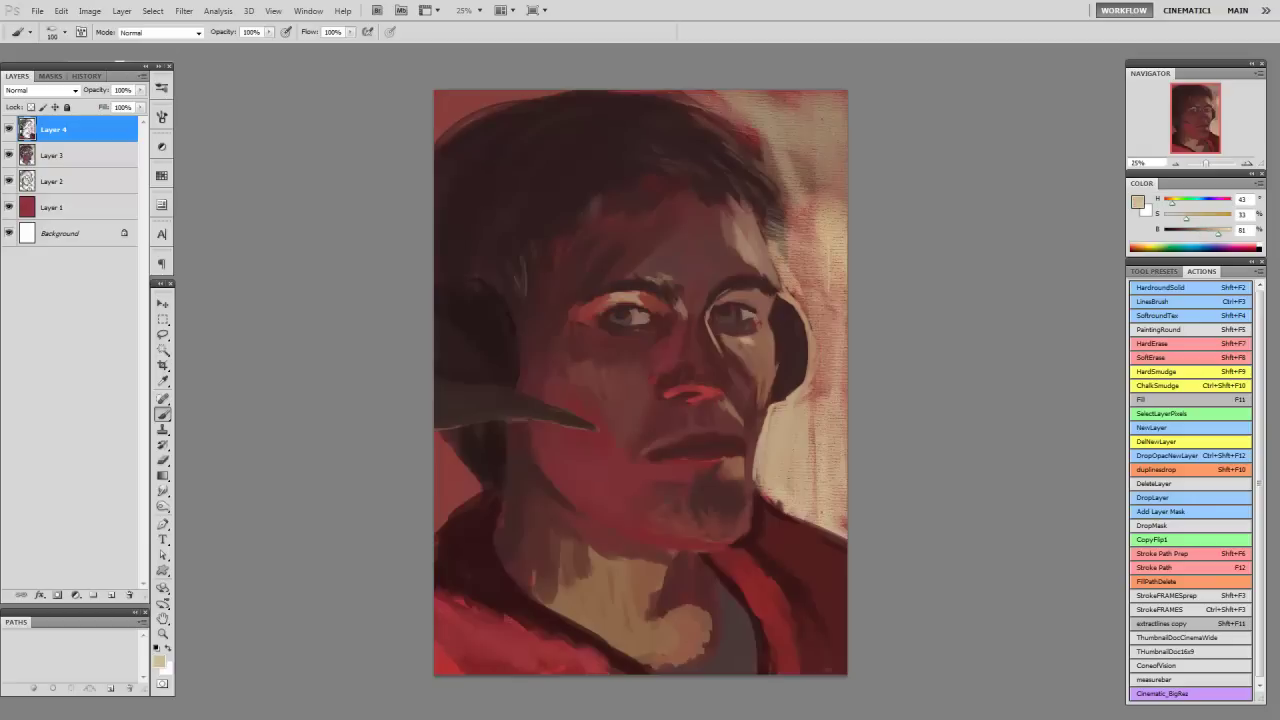
pyautogui.moveTo(750, 332); pyautogui.dragTo(772, 368)
pyautogui.moveTo(742, 260); pyautogui.dragTo(770, 230)
pyautogui.moveTo(592, 306); pyautogui.dragTo(632, 296)
# Step: Sample dark brown, red and grey-blue tones around the left eye while adjusting brush size
pyautogui.keyDown('alt'); pyautogui.click(620, 318); pyautogui.keyUp('alt')
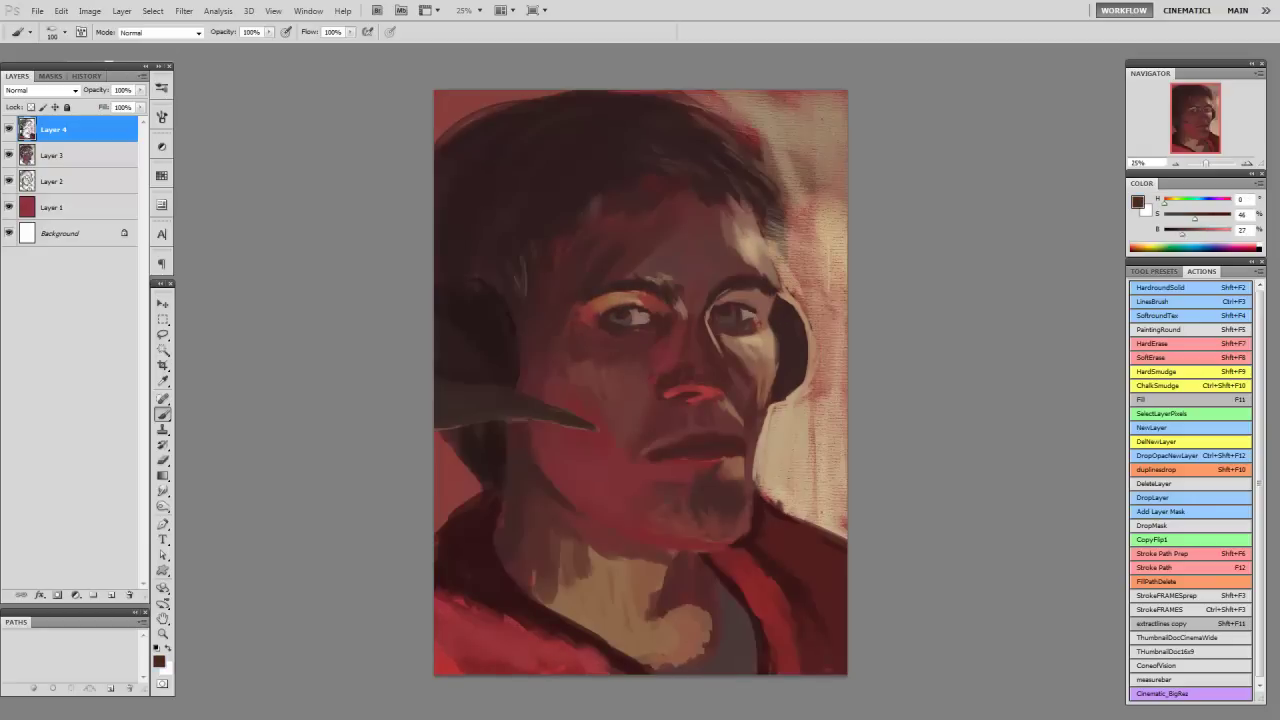
pyautogui.keyDown('alt'); pyautogui.click(620, 300); pyautogui.keyUp('alt')
pyautogui.keyDown('alt'); pyautogui.click(561, 252); pyautogui.keyUp('alt')
pyautogui.press('[')
pyautogui.keyDown('alt'); pyautogui.click(580, 339); pyautogui.keyUp('alt')
pyautogui.keyDown('alt'); pyautogui.click(754, 442); pyautogui.keyUp('alt')
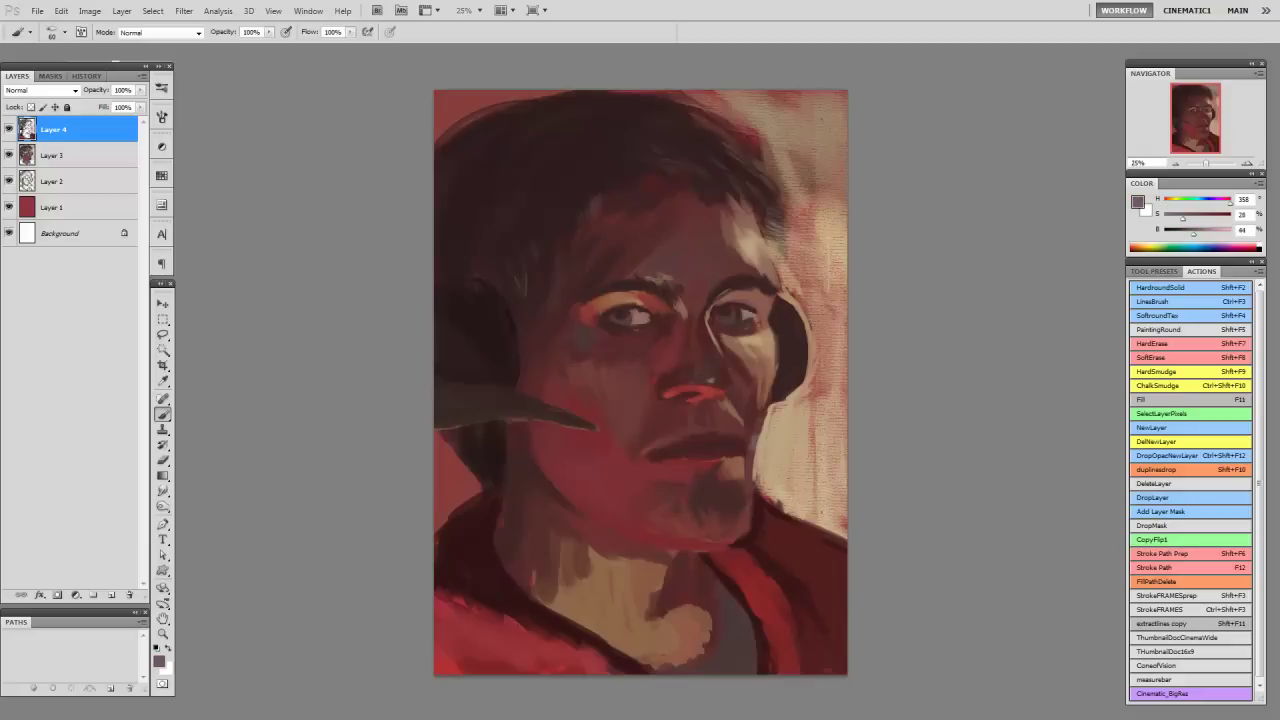
pyautogui.press(']')
pyautogui.press(']')
pyautogui.press(']')
pyautogui.keyDown('alt'); pyautogui.click(759, 425); pyautogui.keyUp('alt')
pyautogui.press('[')
pyautogui.press('[')
pyautogui.press('[')
pyautogui.press(']')
pyautogui.press(']')
pyautogui.press(']')
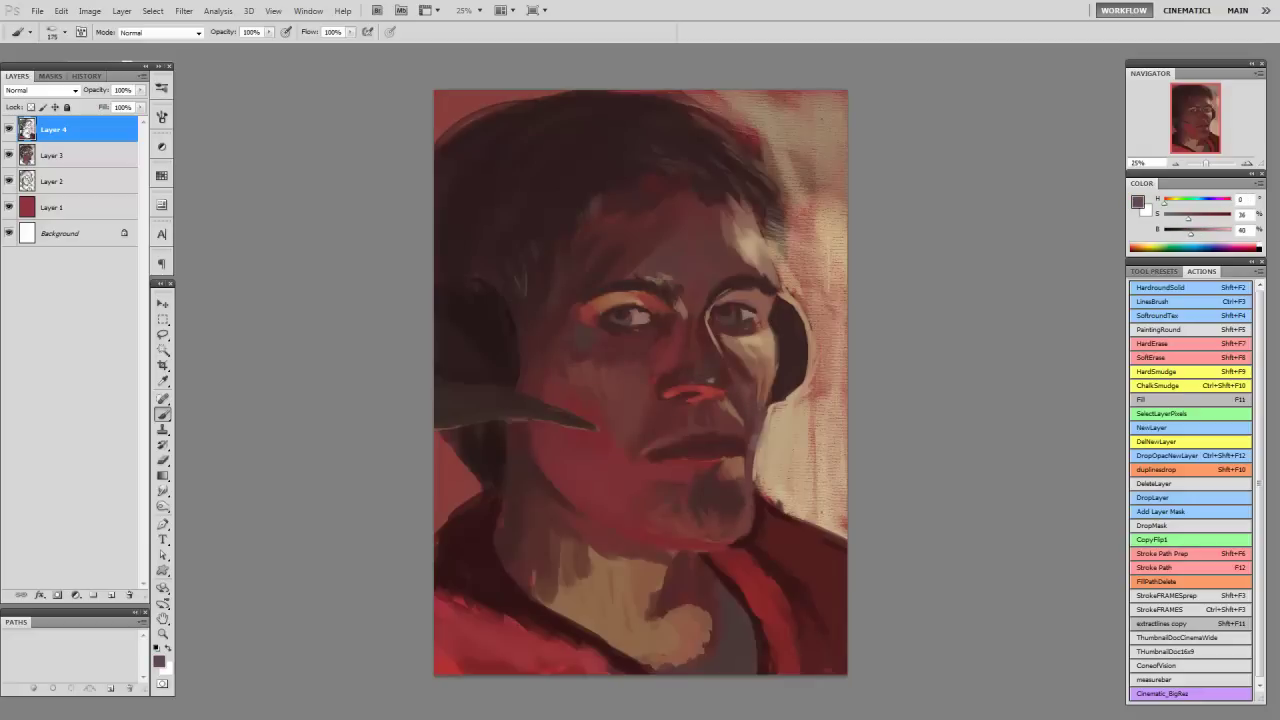
# Step: Darken the right edge of the face with a reddish-brown stroke
pyautogui.keyDown('alt'); pyautogui.click(701, 514); pyautogui.keyUp('alt')
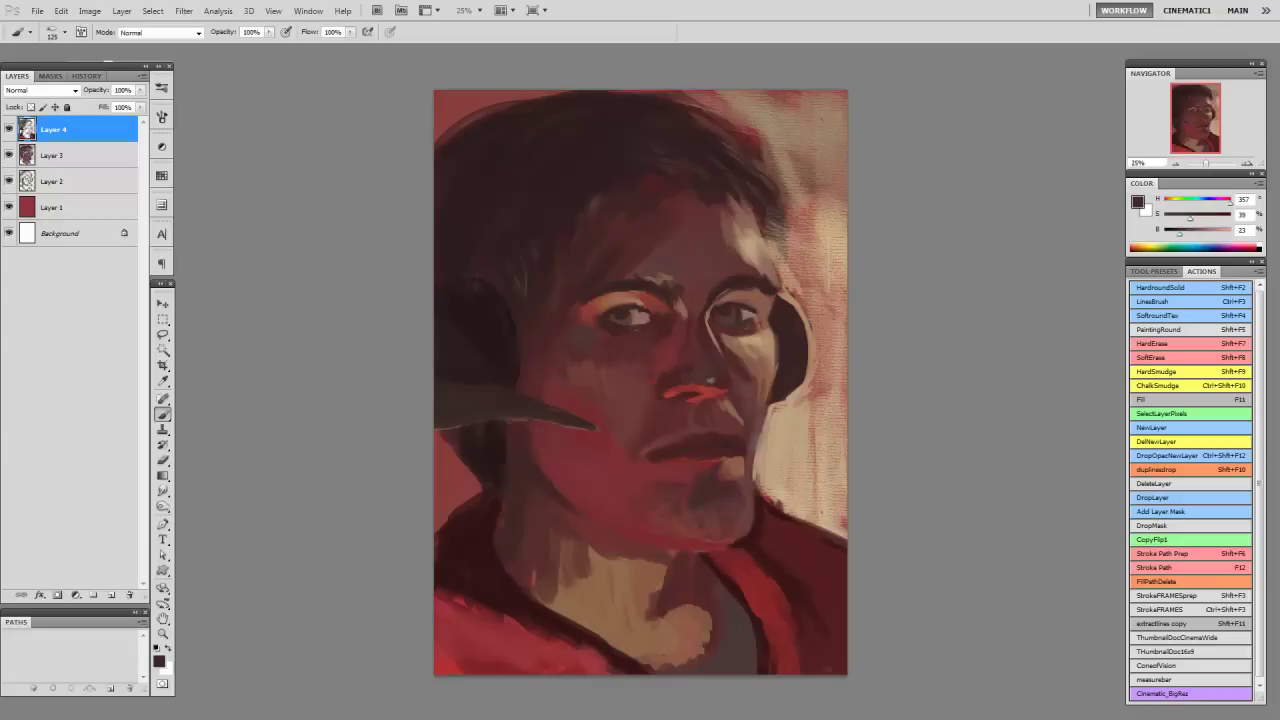
pyautogui.press('[')
pyautogui.press('[')
pyautogui.press('[')
pyautogui.keyDown('alt'); pyautogui.click(660, 270); pyautogui.keyUp('alt')
pyautogui.press('[')
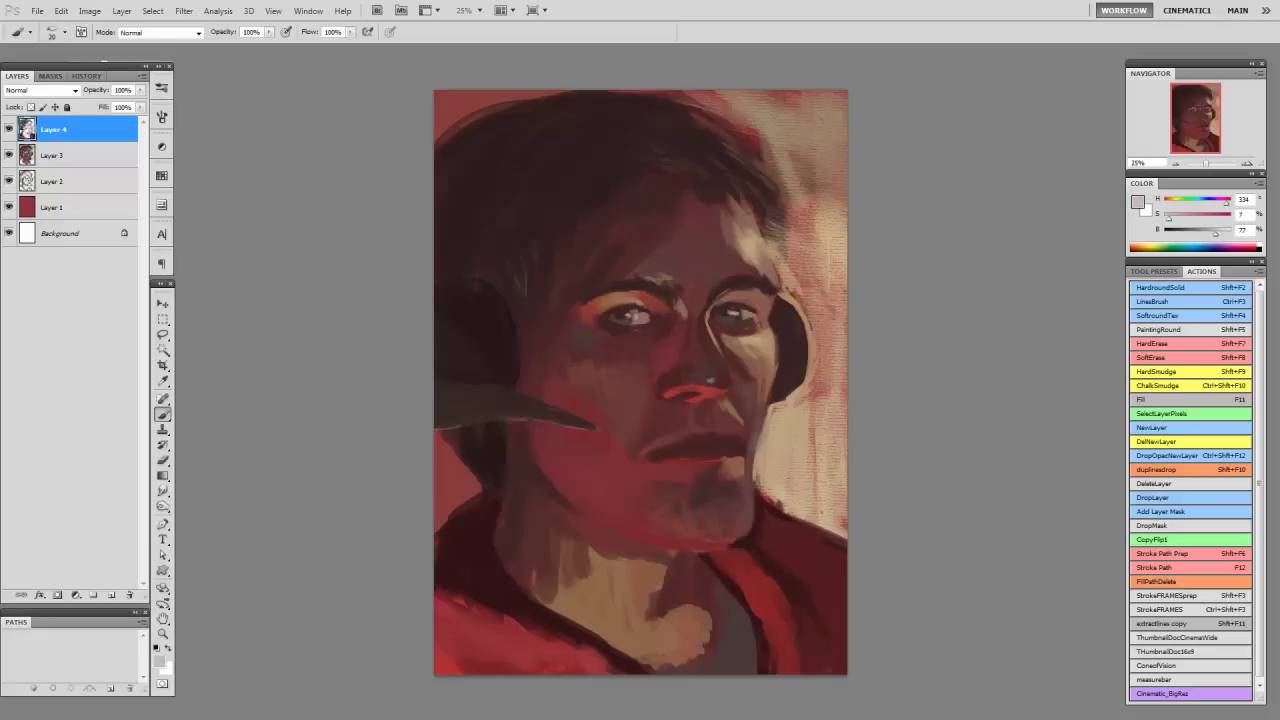
pyautogui.press(']')
pyautogui.press(']')
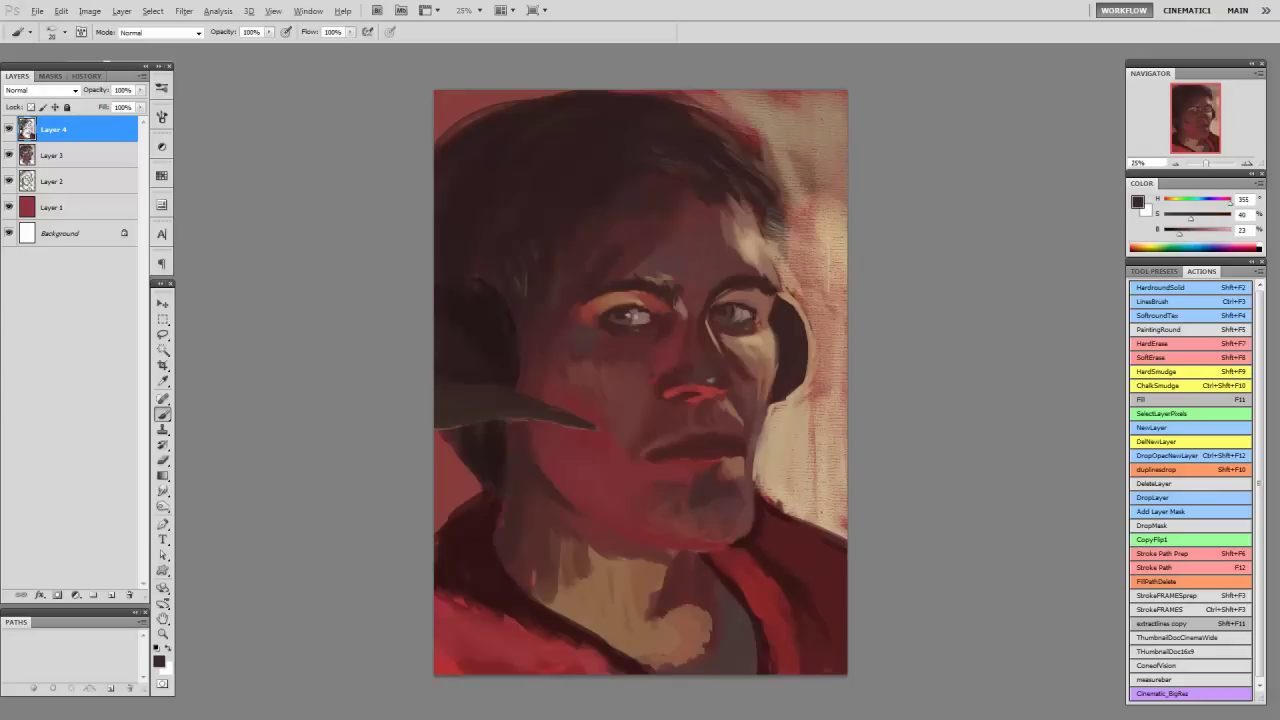
pyautogui.press(']')
pyautogui.moveTo(772, 290); pyautogui.dragTo(773, 390)
# Step: Paint a grey shadow under the left eye and cheek
pyautogui.press('[')
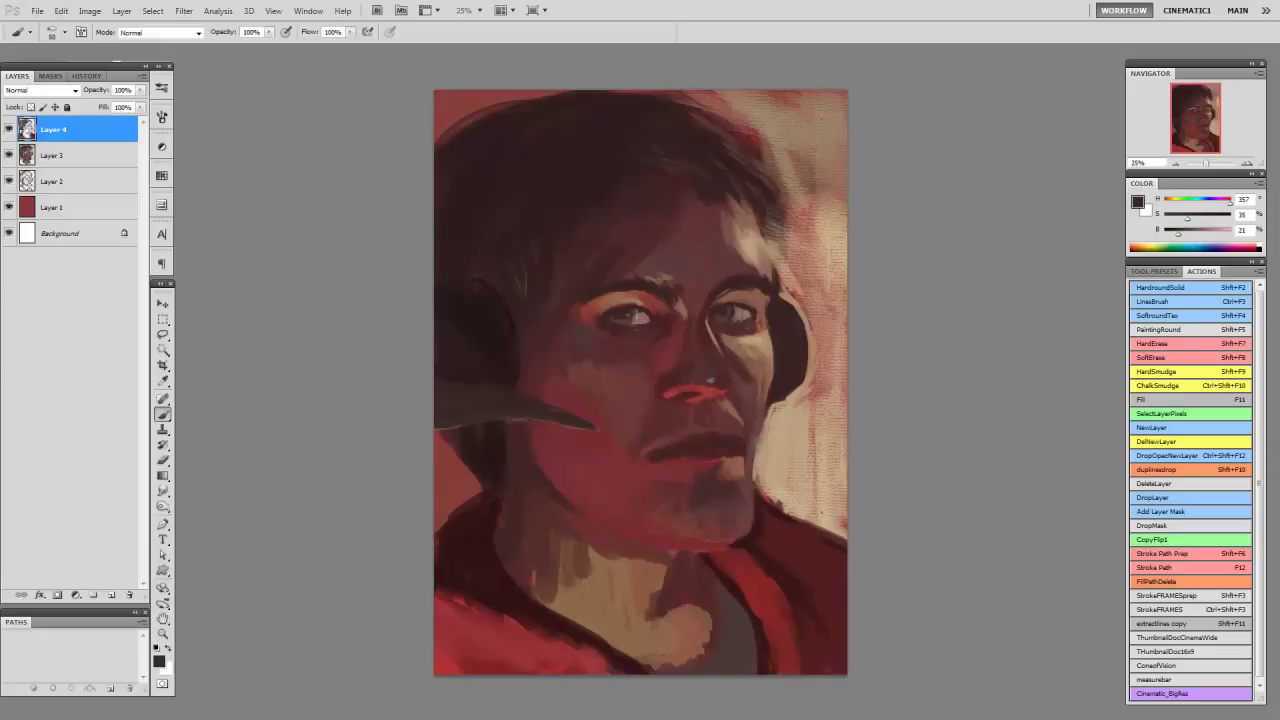
pyautogui.keyDown('alt'); pyautogui.click(631, 314); pyautogui.keyUp('alt')
pyautogui.keyDown('alt'); pyautogui.click(627, 333); pyautogui.keyUp('alt')
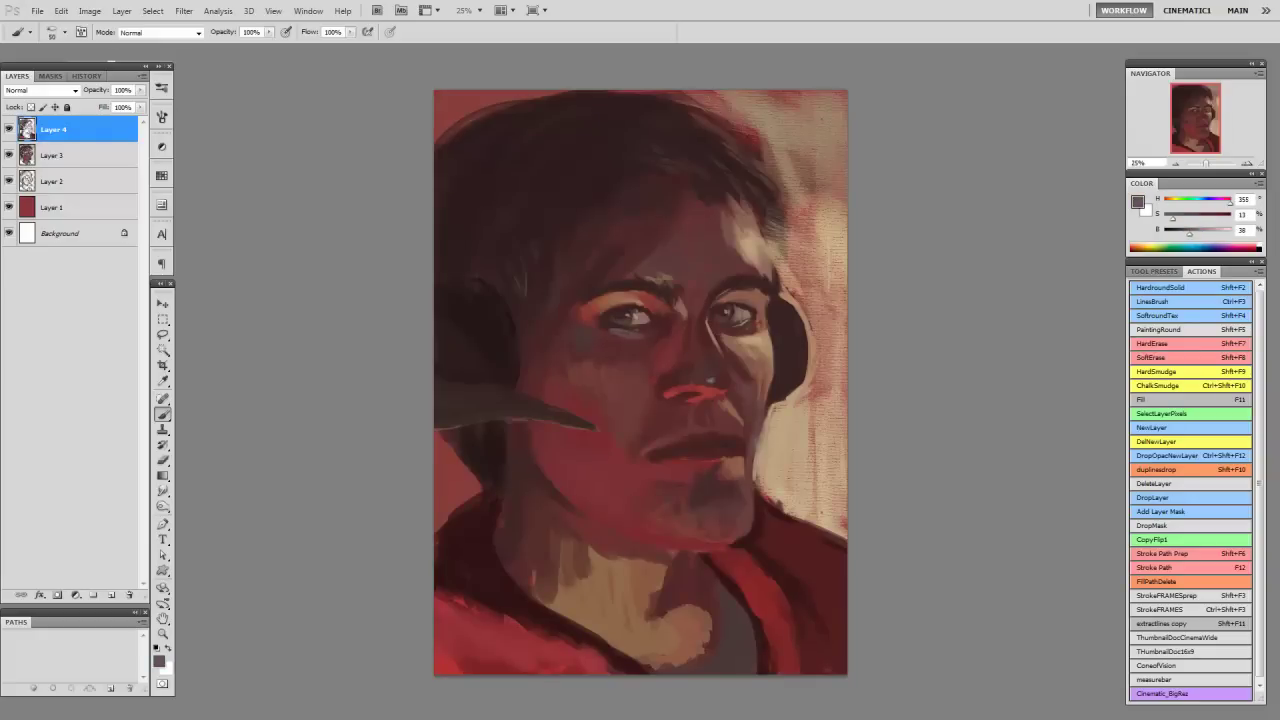
pyautogui.moveTo(630, 355); pyautogui.dragTo(645, 372)
# Step: Sample deep reds and paint a bright red stroke along the jaw
pyautogui.keyDown('alt'); pyautogui.click(640, 365); pyautogui.keyUp('alt')
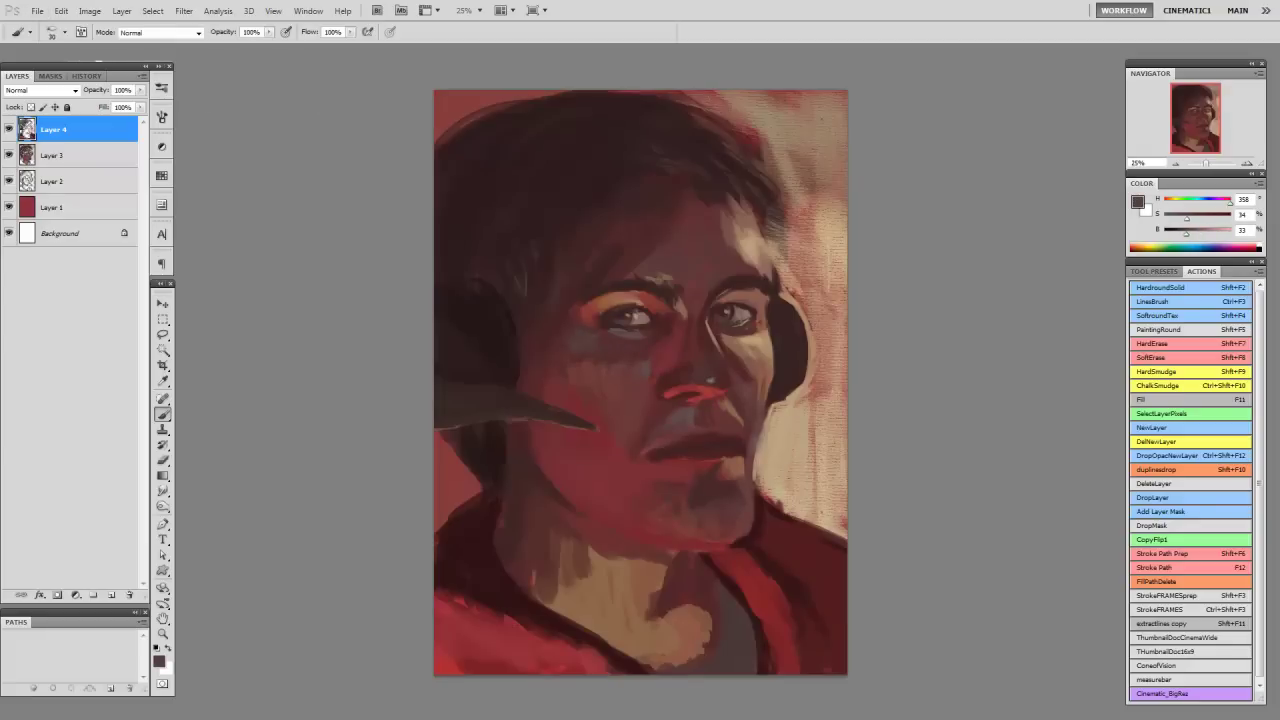
pyautogui.keyDown('alt'); pyautogui.click(725, 297); pyautogui.keyUp('alt')
pyautogui.keyDown('alt'); pyautogui.click(675, 330); pyautogui.keyUp('alt')
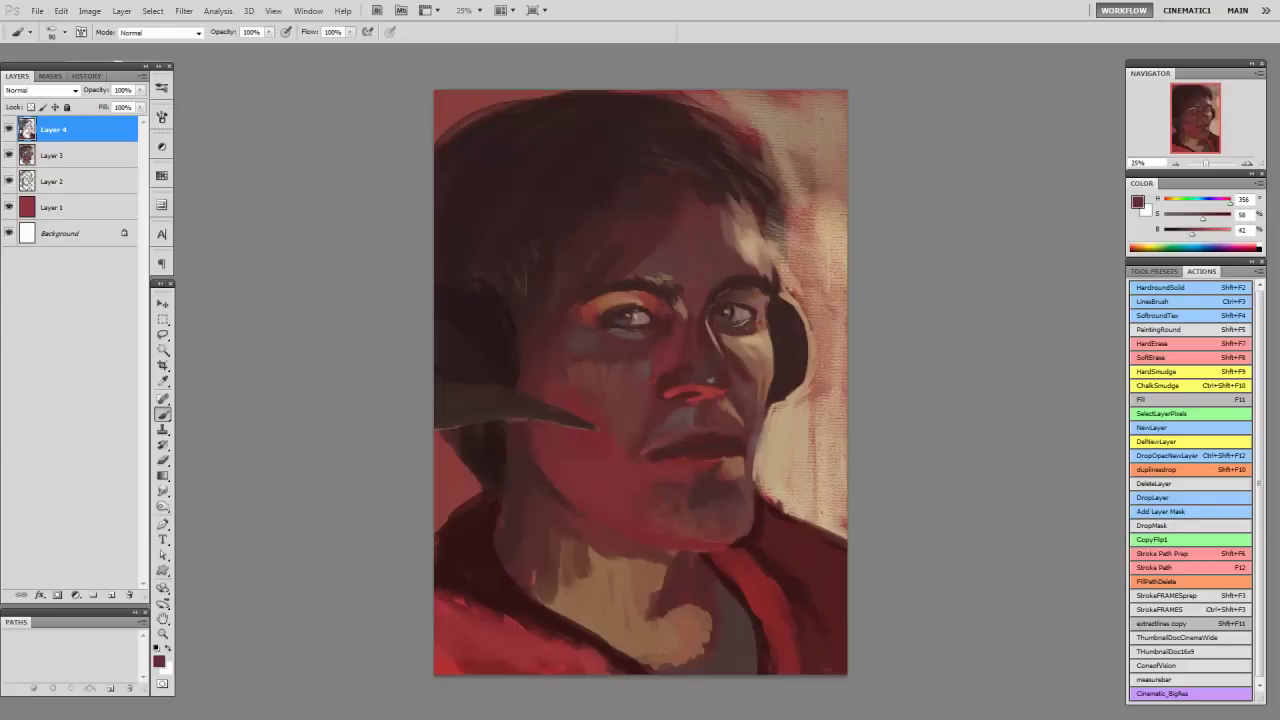
pyautogui.keyDown('alt'); pyautogui.click(700, 462); pyautogui.keyUp('alt')
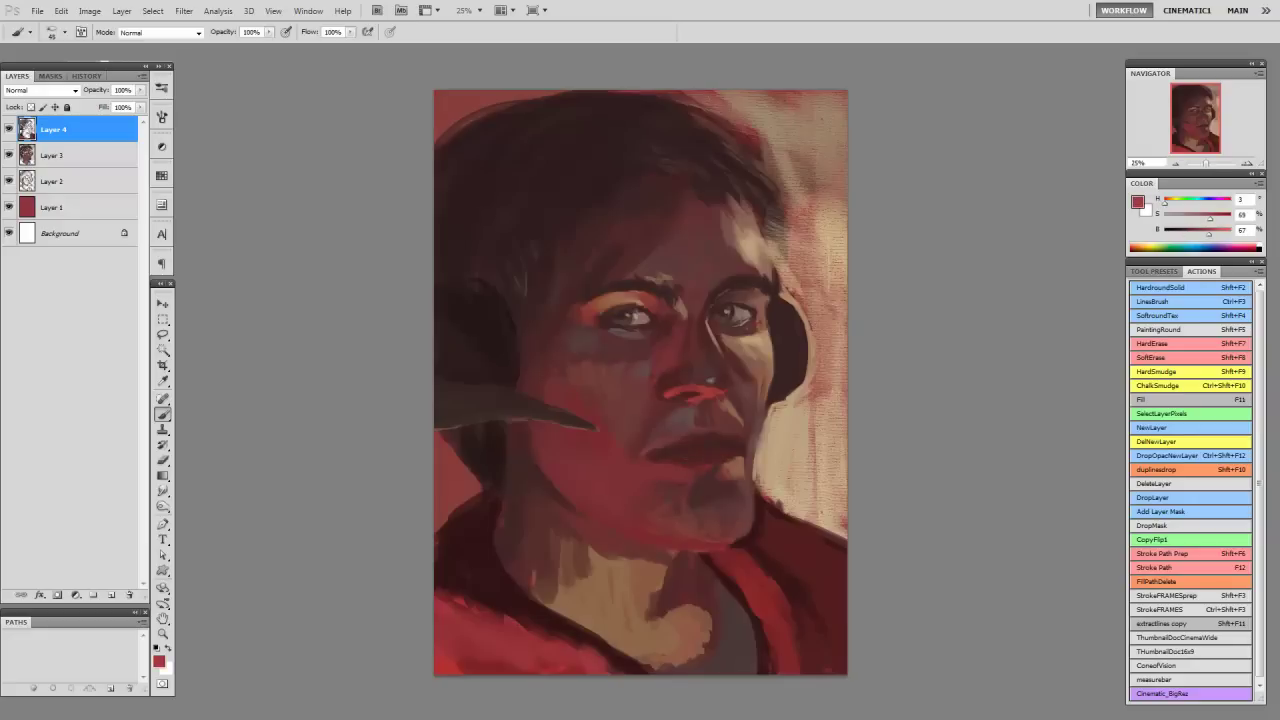
pyautogui.press(']')
pyautogui.press(']')
pyautogui.press(']')
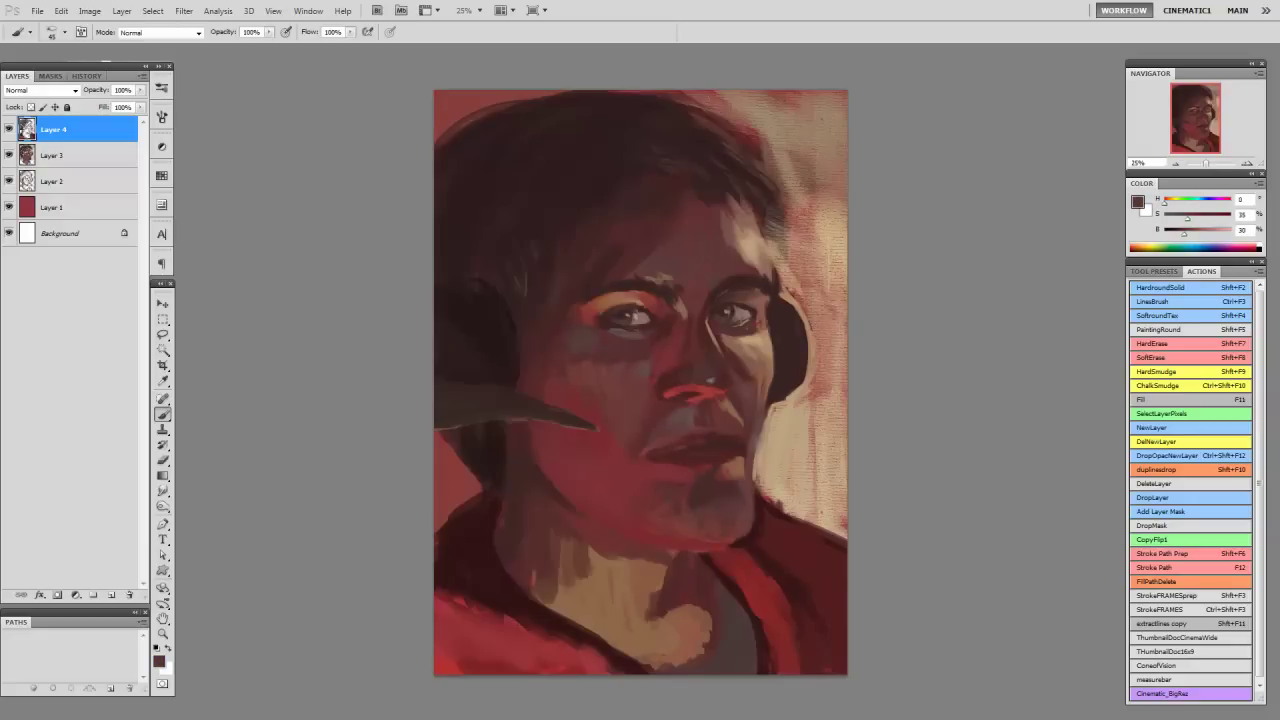
pyautogui.press('[')
pyautogui.press('[')
pyautogui.press('[')
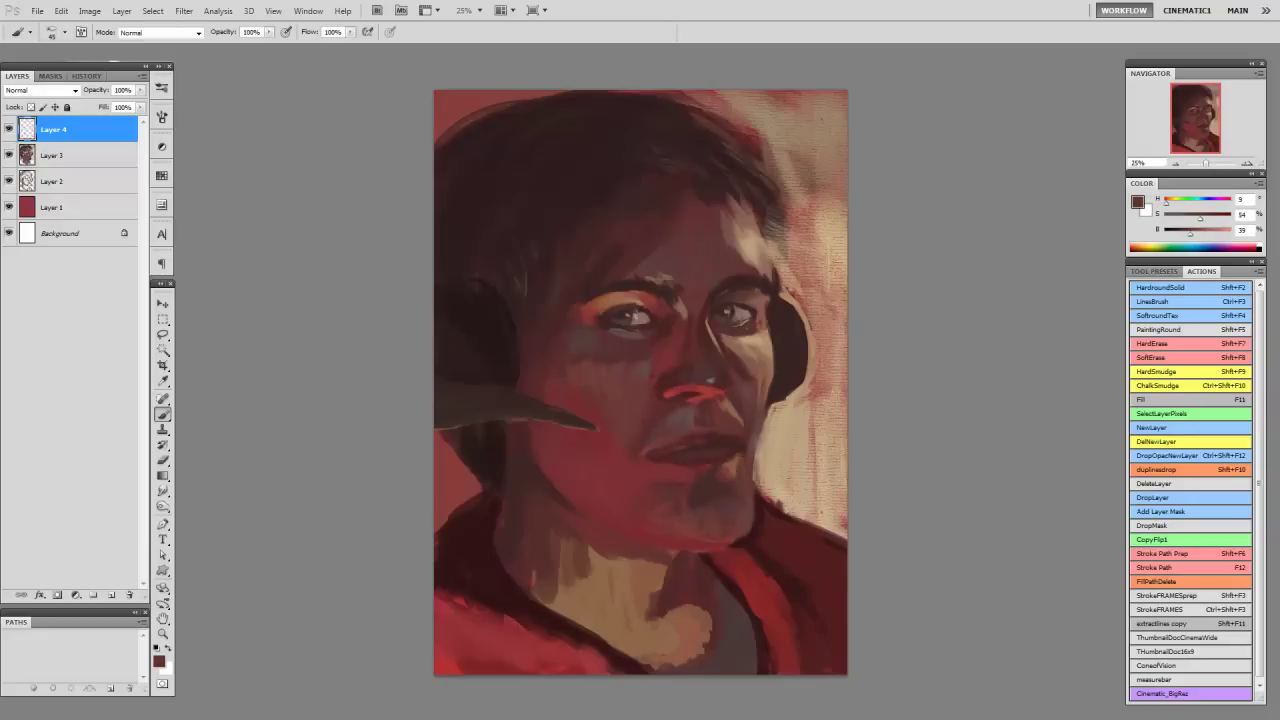
pyautogui.keyDown('alt'); pyautogui.click(740, 468); pyautogui.keyUp('alt')
pyautogui.keyDown('alt'); pyautogui.click(655, 538); pyautogui.keyUp('alt')
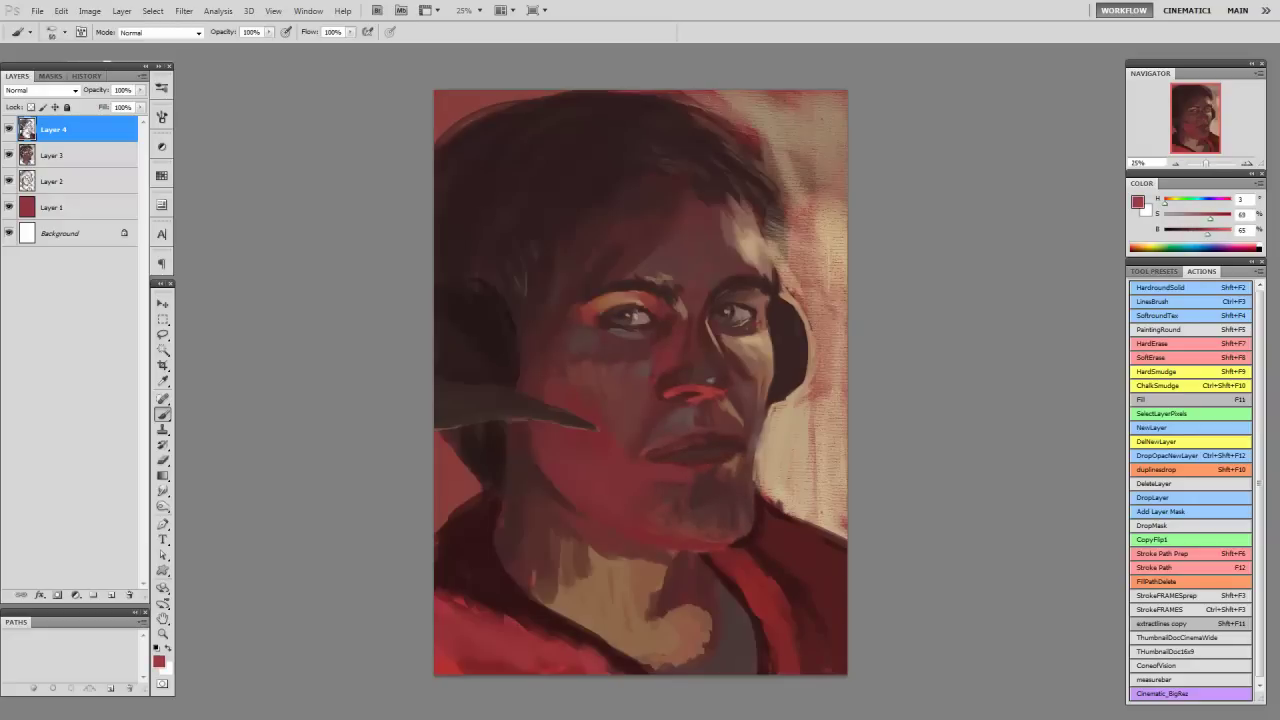
pyautogui.moveTo(650, 538); pyautogui.dragTo(700, 546)
# Step: Add a small dark red patch near the lower-right collar
pyautogui.press(']')
pyautogui.press(']')
pyautogui.keyDown('alt'); pyautogui.click(635, 494); pyautogui.keyUp('alt')
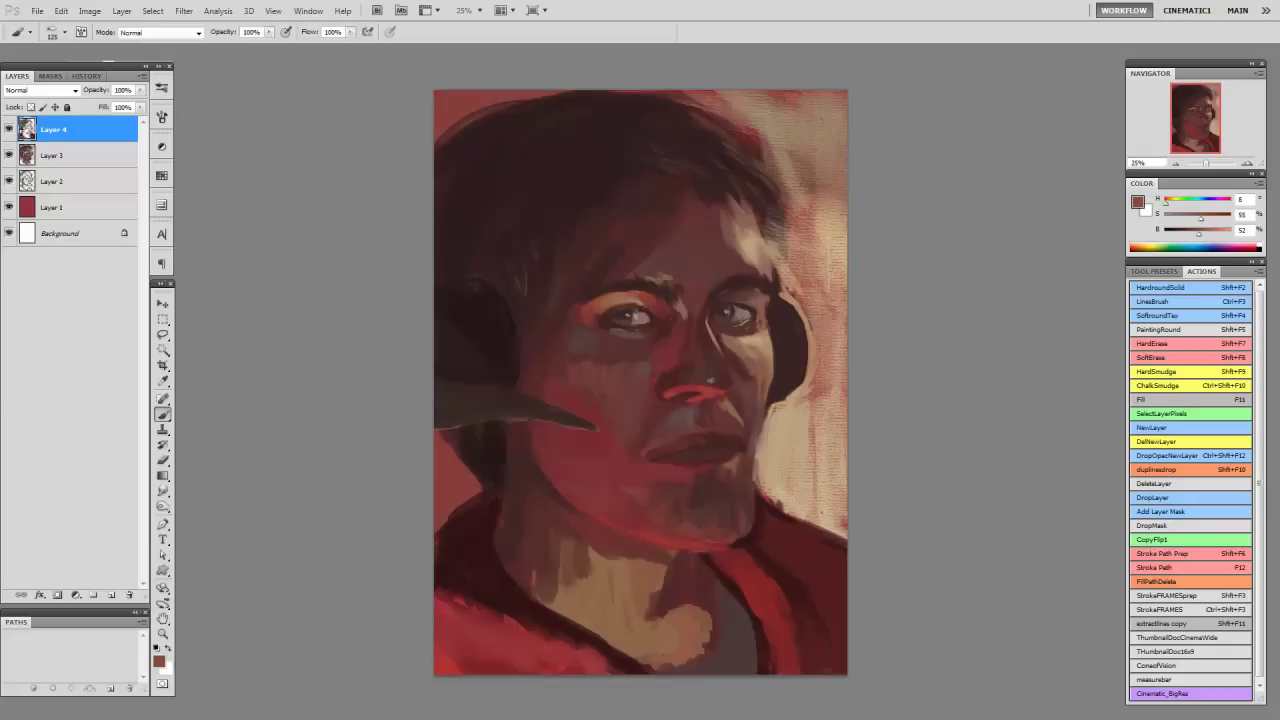
pyautogui.press('[')
pyautogui.press('[')
pyautogui.press('[')
pyautogui.keyDown('alt'); pyautogui.click(768, 496); pyautogui.keyUp('alt')
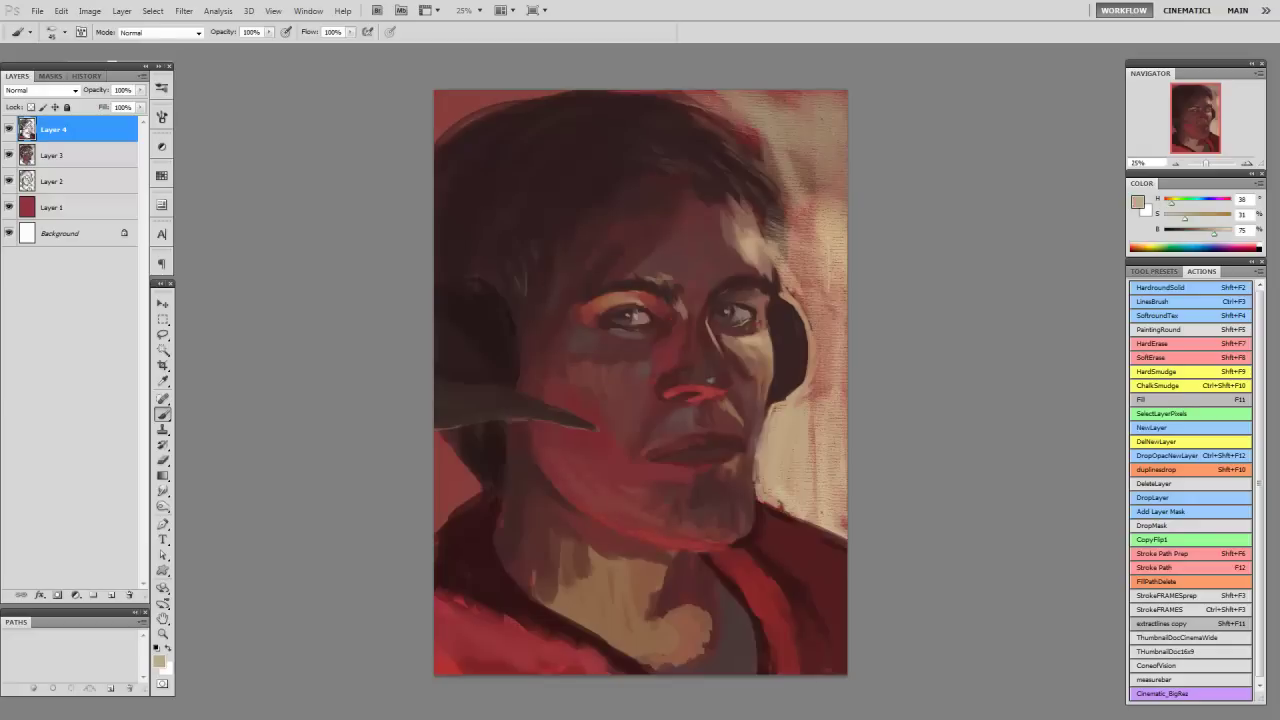
pyautogui.keyDown('alt'); pyautogui.click(841, 523); pyautogui.keyUp('alt')
pyautogui.press('[')
pyautogui.moveTo(804, 575); pyautogui.dragTo(816, 590)
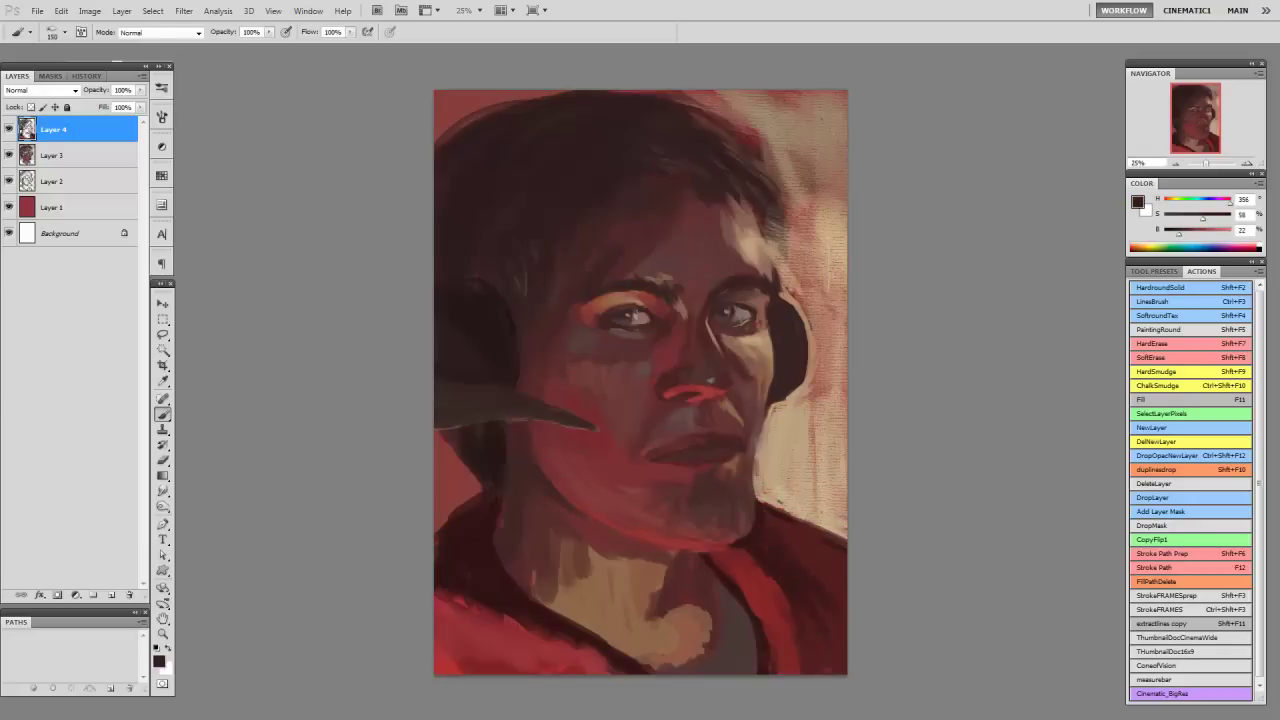
# Step: Sample beige and brown tones, enlarge the brush, and briefly toggle the Eraser before returning to Brush
pyautogui.keyDown('alt'); pyautogui.click(690, 500); pyautogui.keyUp('alt')
pyautogui.press(']')
pyautogui.press(']')
pyautogui.press(']')
pyautogui.keyDown('alt'); pyautogui.click(700, 625); pyautogui.keyUp('alt')
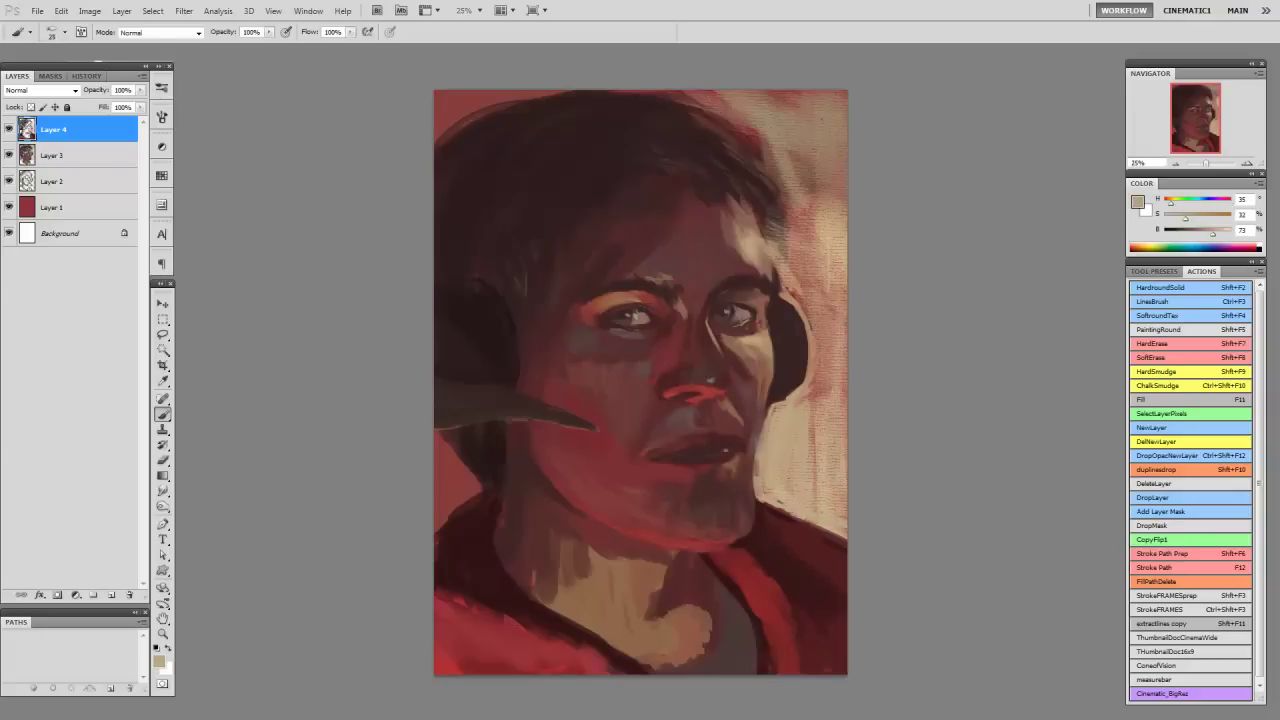
pyautogui.keyDown('alt'); pyautogui.click(571, 294); pyautogui.keyUp('alt')
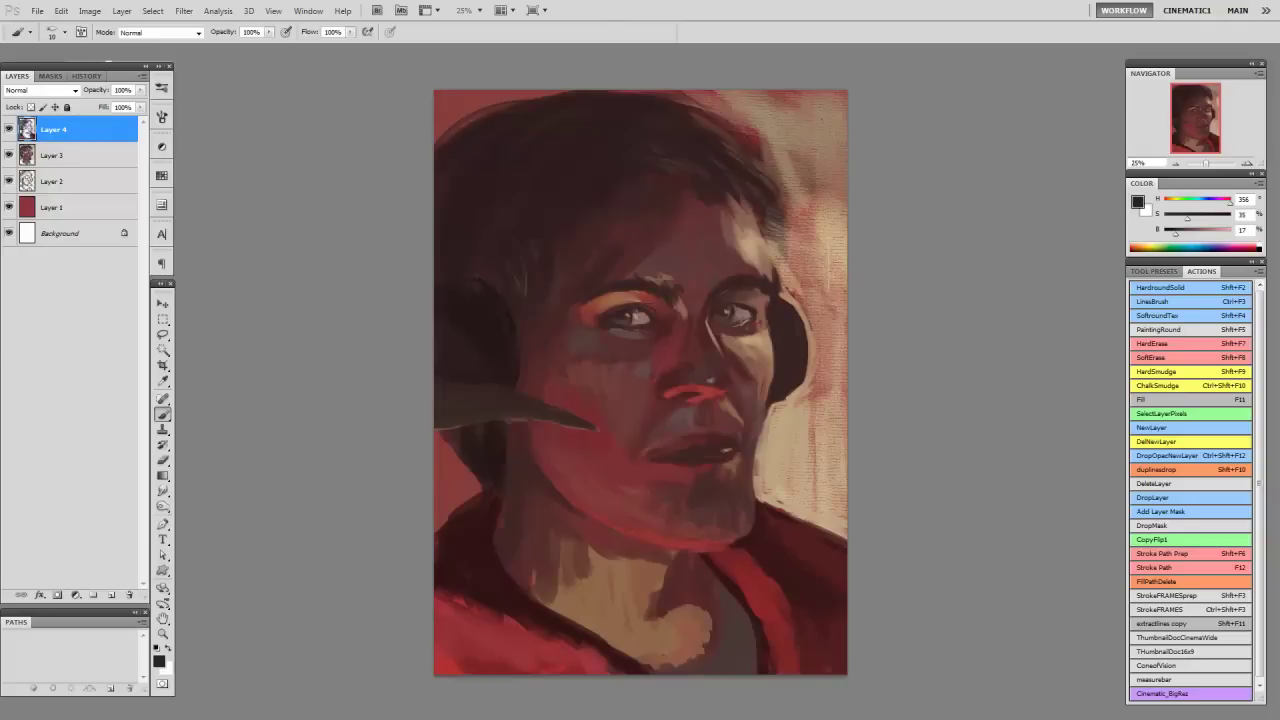
pyautogui.keyDown('alt'); pyautogui.click(712, 350); pyautogui.keyUp('alt')
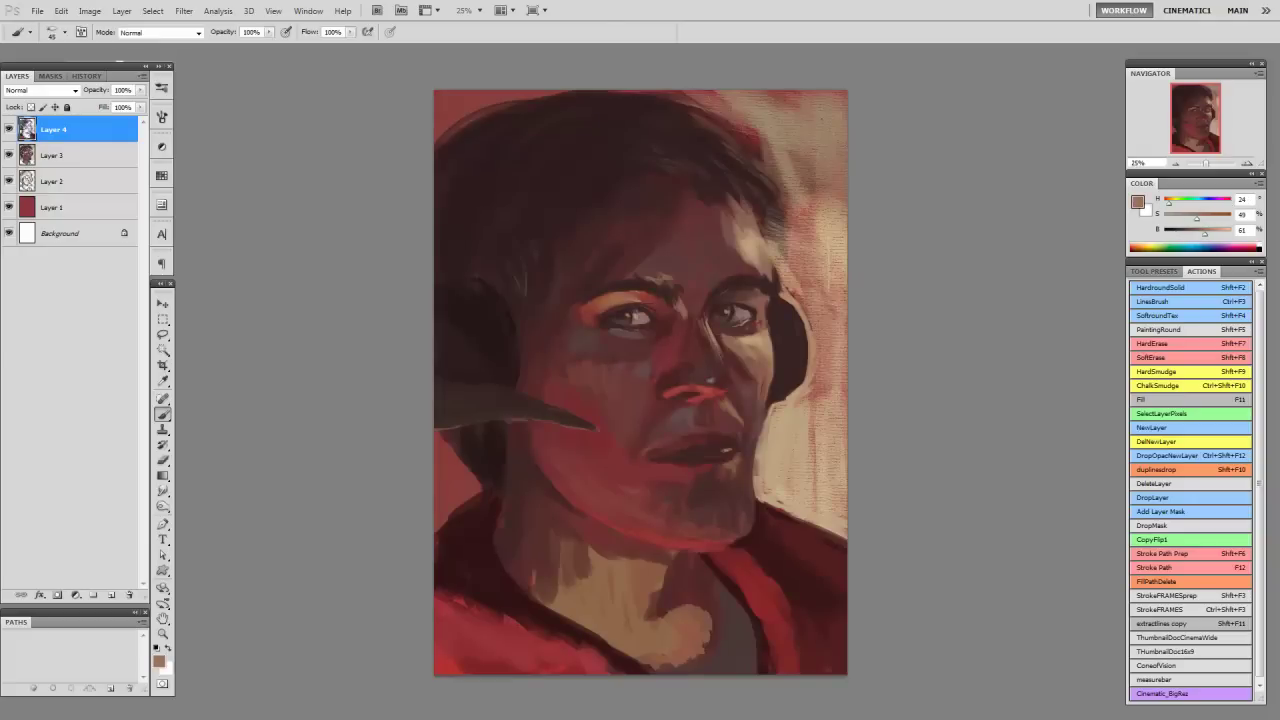
pyautogui.keyDown('alt'); pyautogui.click(695, 468); pyautogui.keyUp('alt')
pyautogui.press(']')
pyautogui.press(']')
pyautogui.press('e')
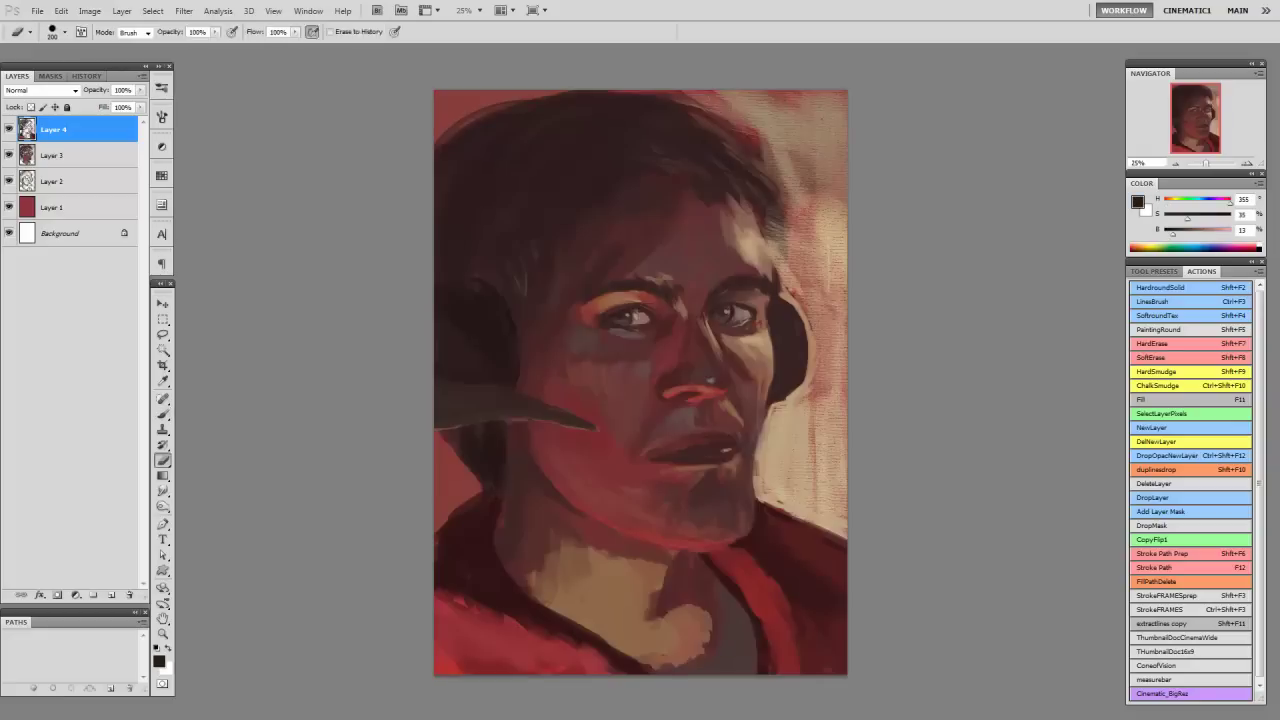
pyautogui.press('b')
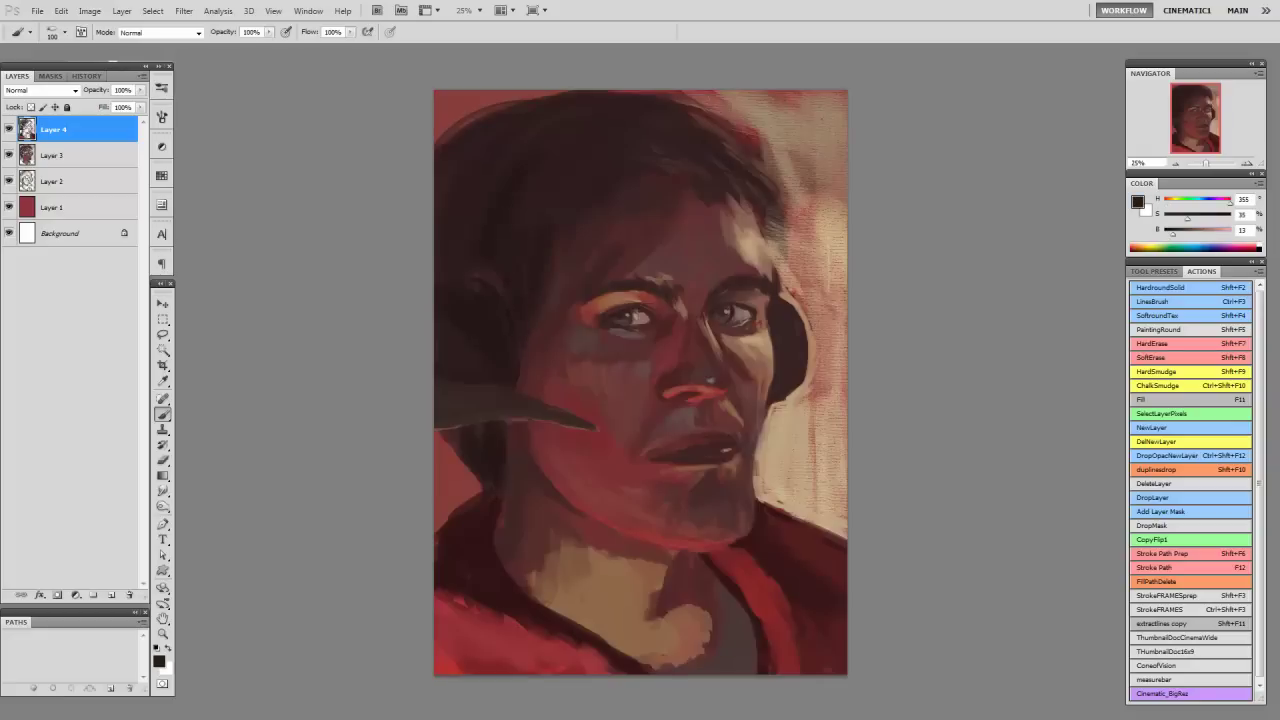
pyautogui.press('d')
pyautogui.click(76, 594)
pyautogui.click(110, 366)
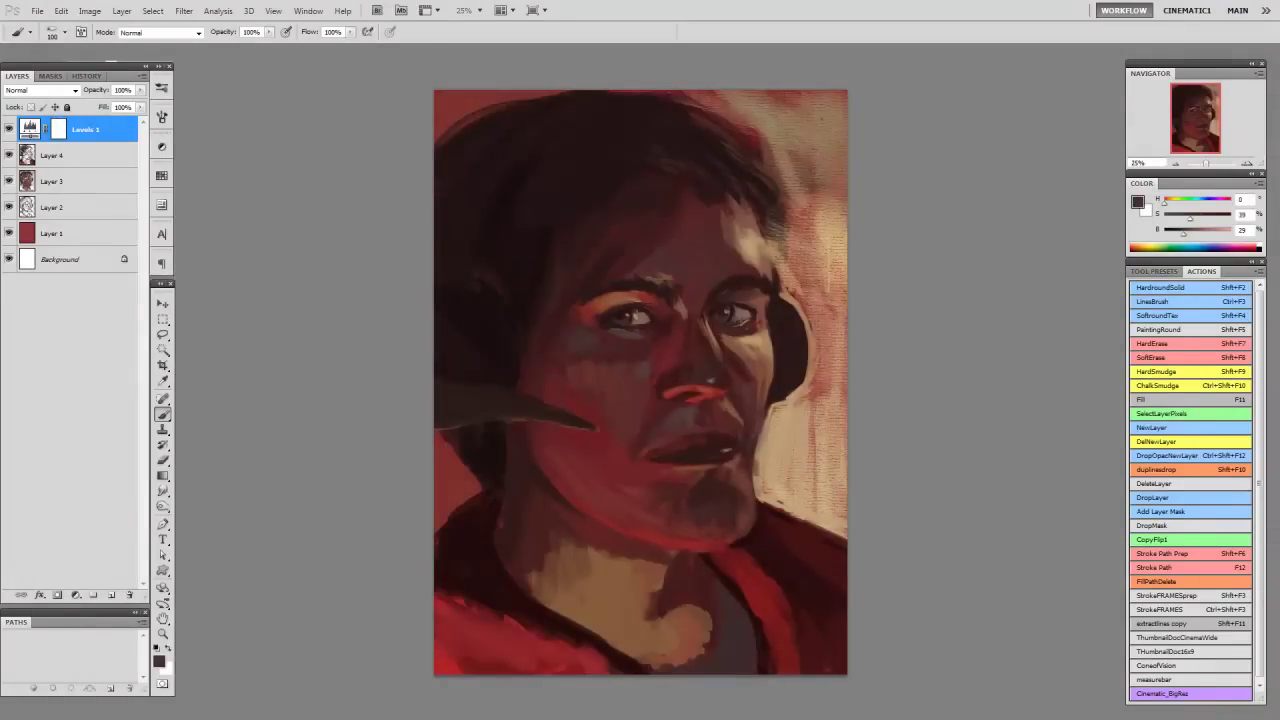
pyautogui.rightClick(662, 232)
pyautogui.press('Return')
pyautogui.hotkey('ctrl', 'shift', 'alt', 'n')
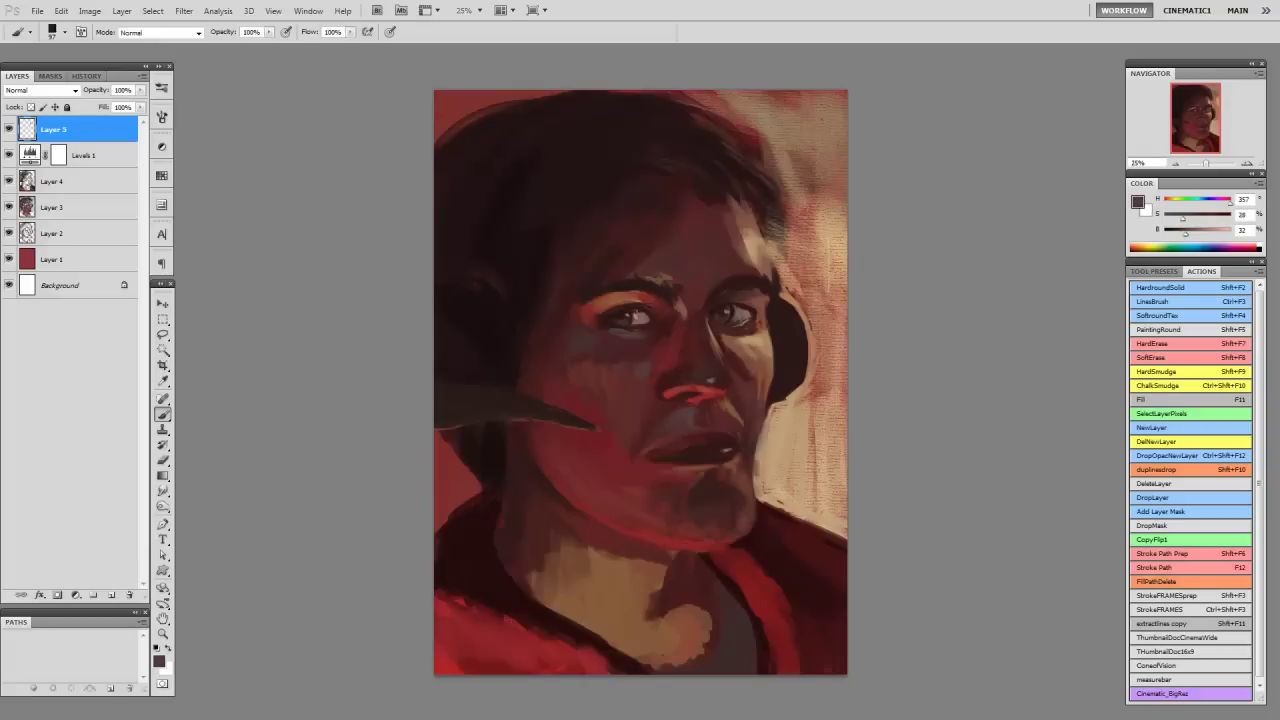
pyautogui.press(']')
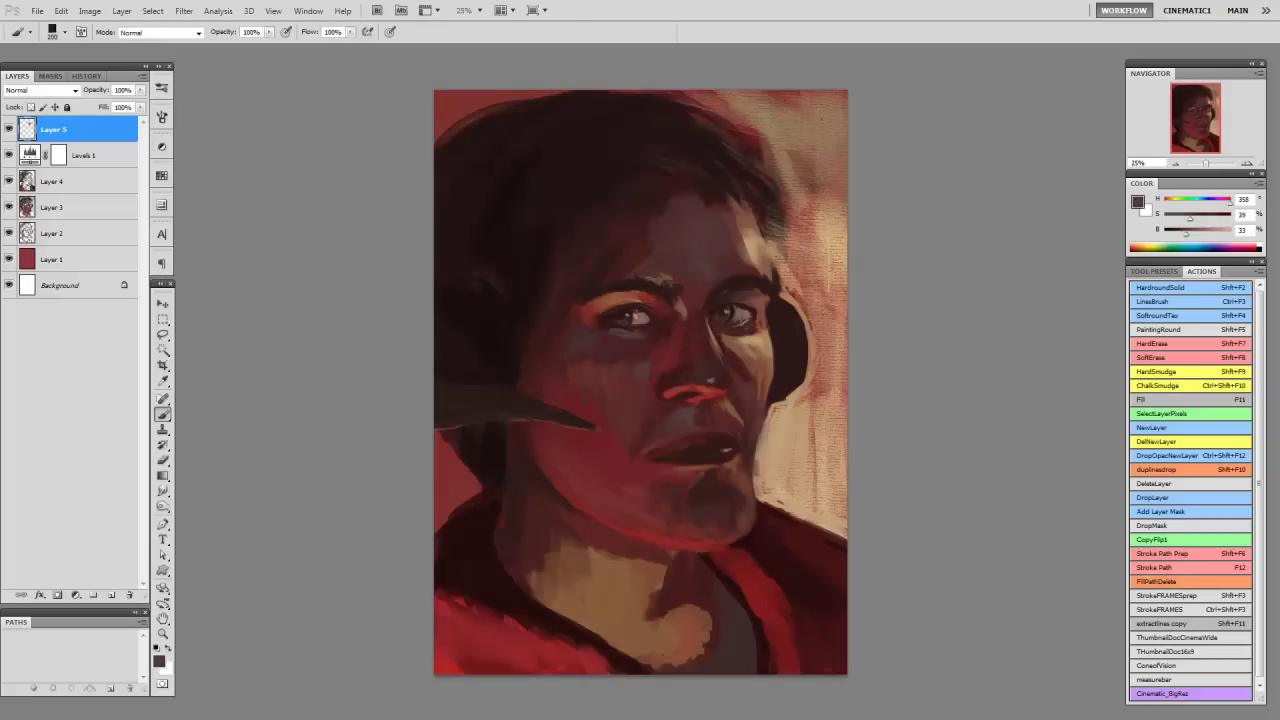
pyautogui.press('[')
pyautogui.press('[')
pyautogui.press('[')
pyautogui.press('[')
pyautogui.press('[')
pyautogui.press('[')
pyautogui.press(']')
pyautogui.press('[')
pyautogui.press('[')
# Step: Paint a dark red stroke near the chin and neck
pyautogui.keyDown('alt'); pyautogui.click(666, 386); pyautogui.keyUp('alt')
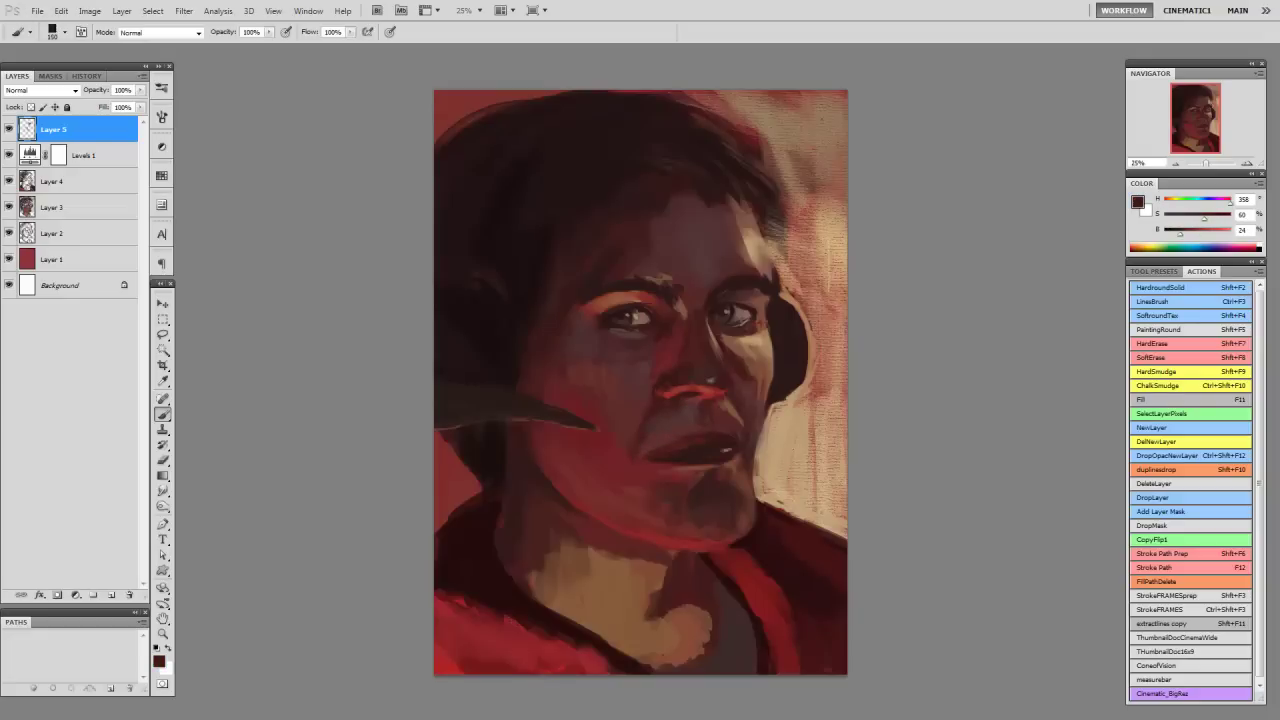
pyautogui.press(']')
pyautogui.keyDown('alt'); pyautogui.click(738, 489); pyautogui.keyUp('alt')
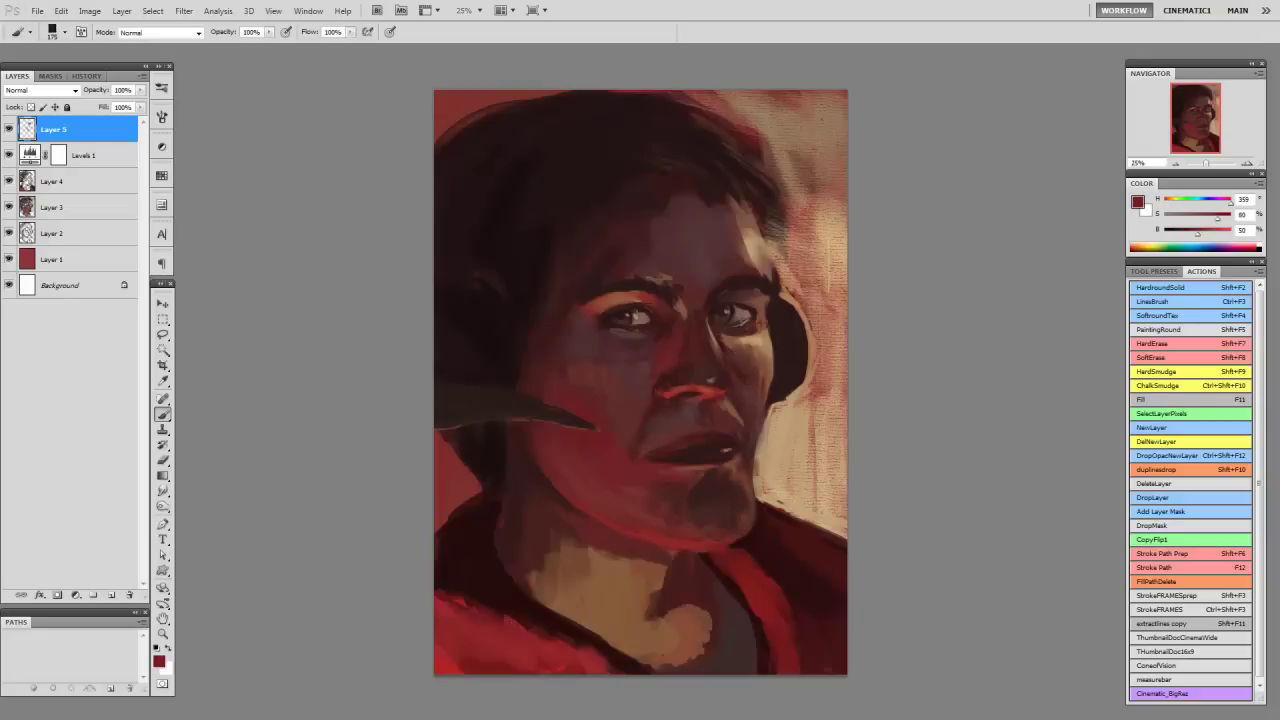
pyautogui.press('[')
pyautogui.press('[')
pyautogui.press('[')
pyautogui.keyDown('alt'); pyautogui.click(778, 514); pyautogui.keyUp('alt')
pyautogui.moveTo(714, 570)
pyautogui.mouseDown()
pyautogui.moveTo(718, 630)
pyautogui.moveTo(690, 670)
pyautogui.mouseUp()
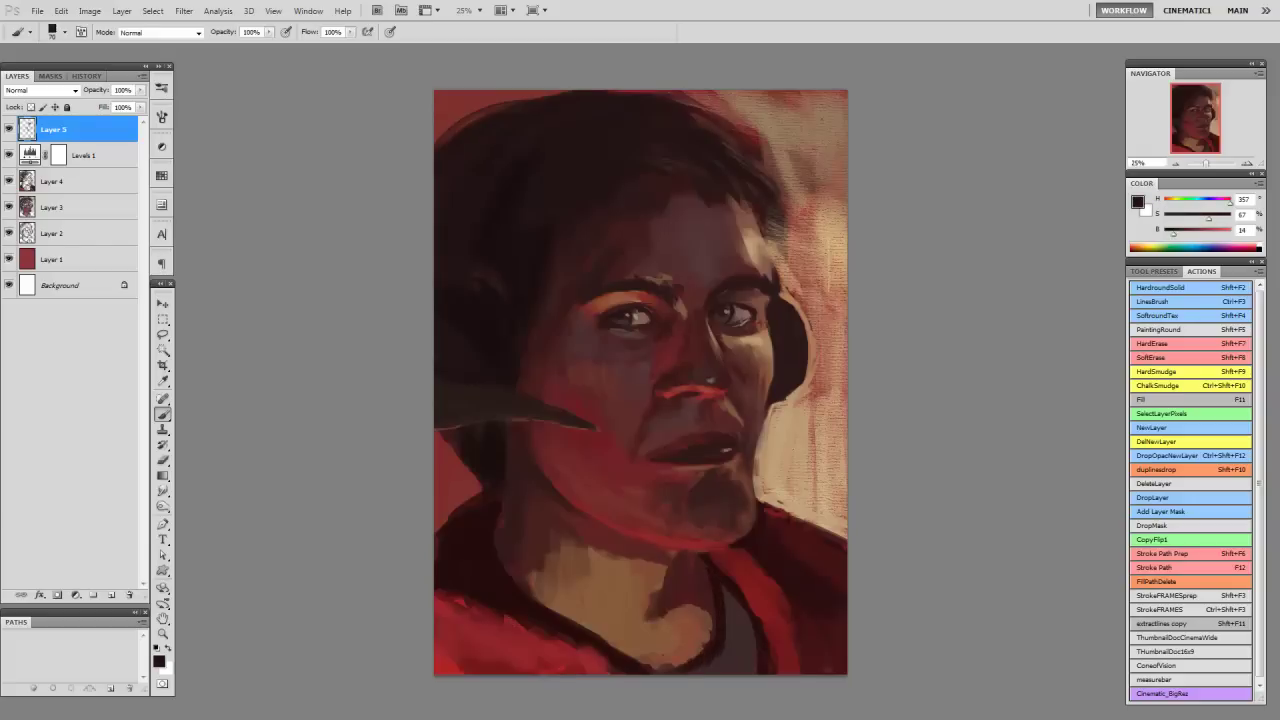
# Step: Darken the left side of the neck and shoulder with a very dark red
pyautogui.keyDown('alt'); pyautogui.click(676, 668); pyautogui.keyUp('alt')
pyautogui.press(']')
pyautogui.keyDown('alt'); pyautogui.click(700, 612); pyautogui.keyUp('alt')
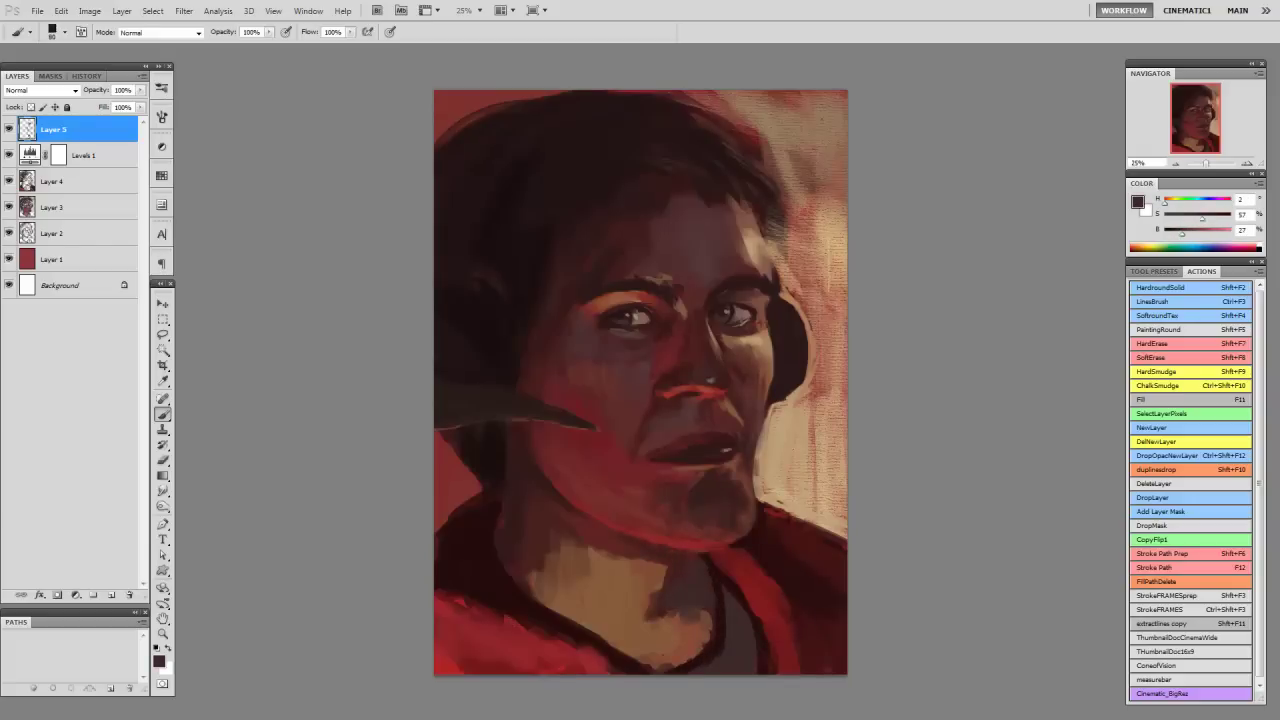
pyautogui.keyDown('alt'); pyautogui.click(664, 545); pyautogui.keyUp('alt')
pyautogui.keyDown('alt'); pyautogui.click(680, 310); pyautogui.keyUp('alt')
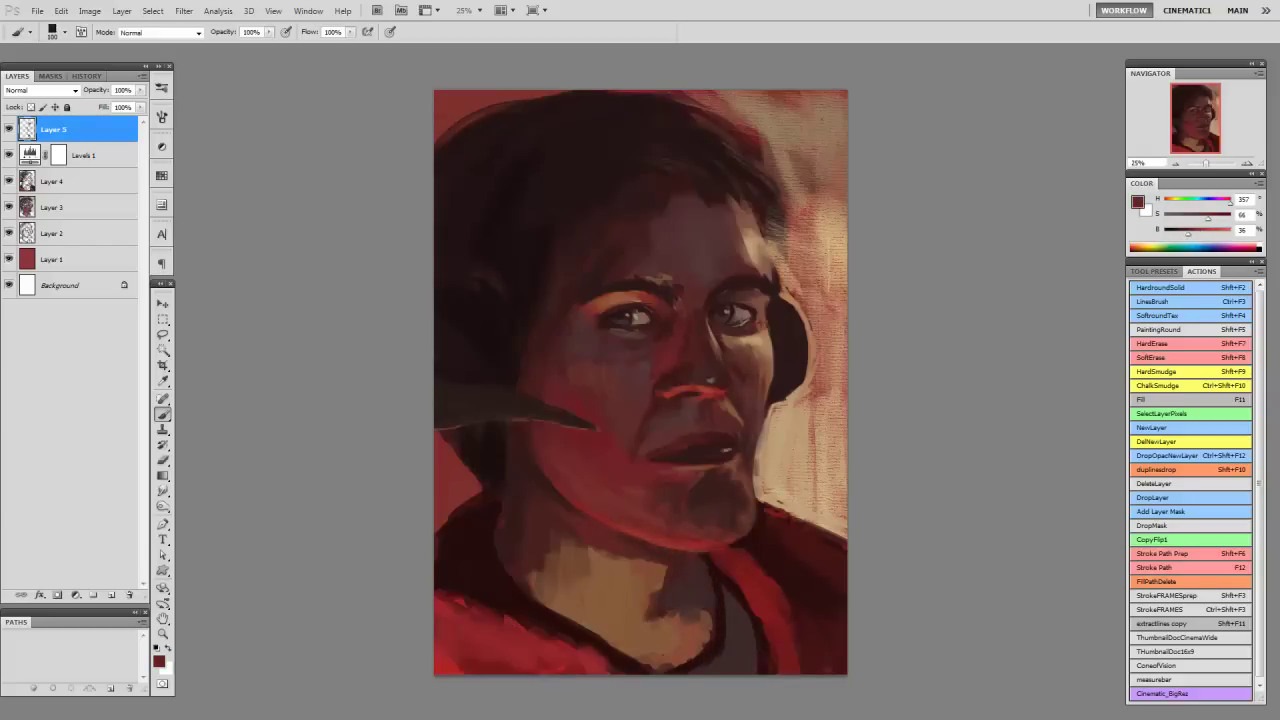
pyautogui.press('[')
pyautogui.keyDown('alt'); pyautogui.click(552, 330); pyautogui.keyUp('alt')
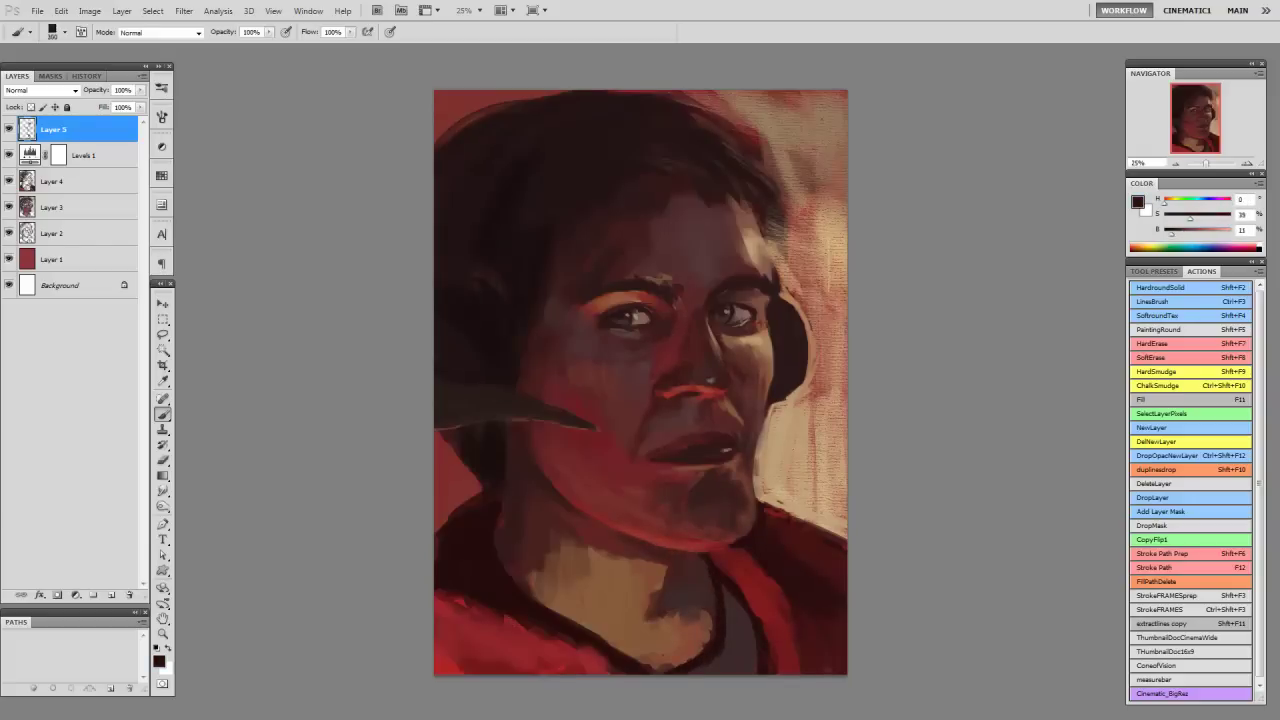
pyautogui.moveTo(510, 440)
pyautogui.mouseDown()
pyautogui.moveTo(512, 525)
pyautogui.moveTo(590, 590)
pyautogui.mouseUp()
# Step: Add dark brown strokes on the left shoulder and light brown skin tones on the neck
pyautogui.keyDown('alt'); pyautogui.click(560, 545); pyautogui.keyUp('alt')
pyautogui.moveTo(600, 535); pyautogui.dragTo(530, 590)
pyautogui.keyDown('alt'); pyautogui.click(660, 600); pyautogui.keyUp('alt')
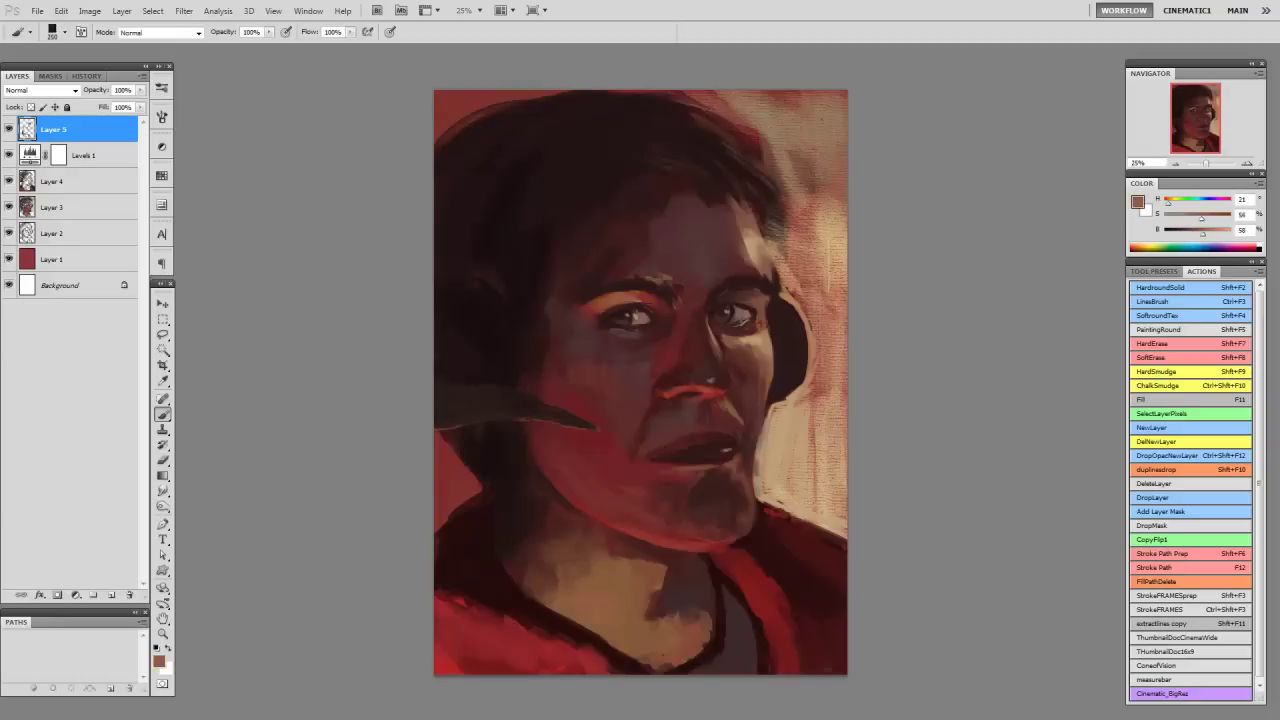
pyautogui.moveTo(632, 610); pyautogui.dragTo(700, 650)
pyautogui.keyDown('alt'); pyautogui.click(700, 615); pyautogui.keyUp('alt')
pyautogui.moveTo(680, 600); pyautogui.dragTo(715, 630)
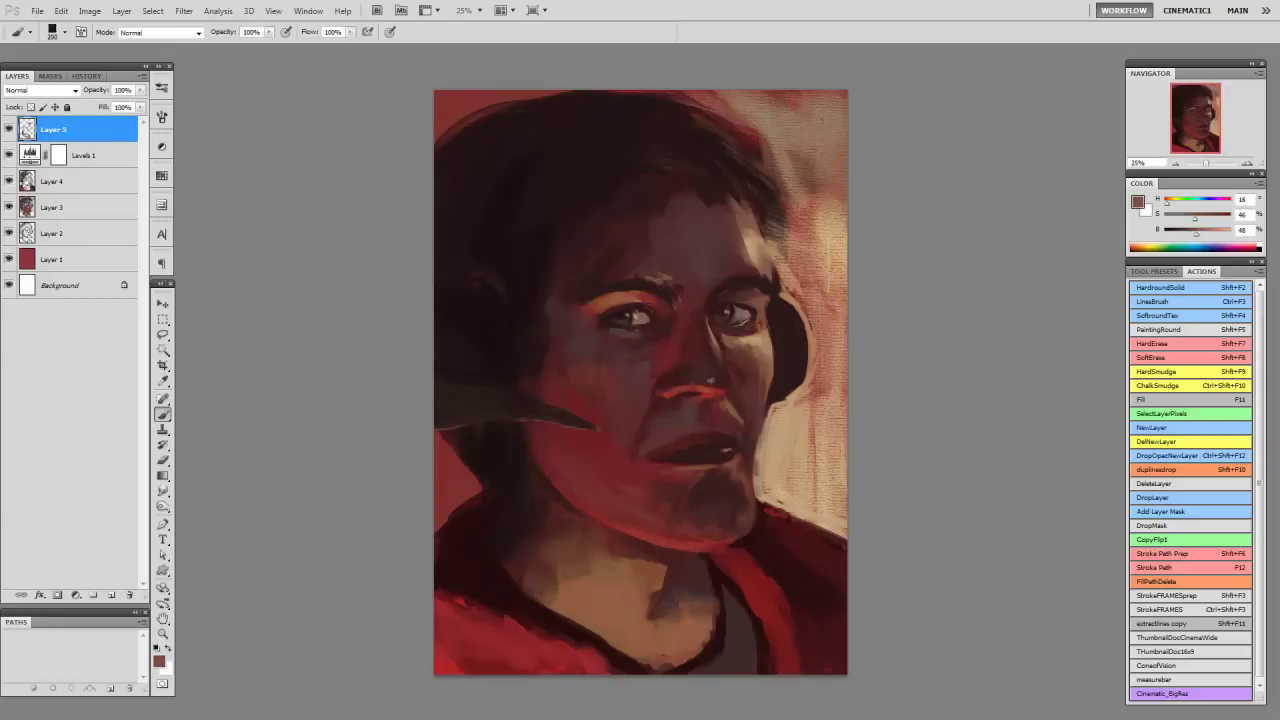
# Step: Shade the forehead with dark red shadow strokes
pyautogui.keyDown('alt'); pyautogui.click(660, 300); pyautogui.keyUp('alt')
pyautogui.moveTo(644, 272)
pyautogui.mouseDown()
pyautogui.moveTo(672, 288)
pyautogui.moveTo(660, 218)
pyautogui.mouseUp()
pyautogui.keyDown('alt'); pyautogui.click(660, 240); pyautogui.keyUp('alt')
pyautogui.moveTo(670, 224); pyautogui.dragTo(684, 198)
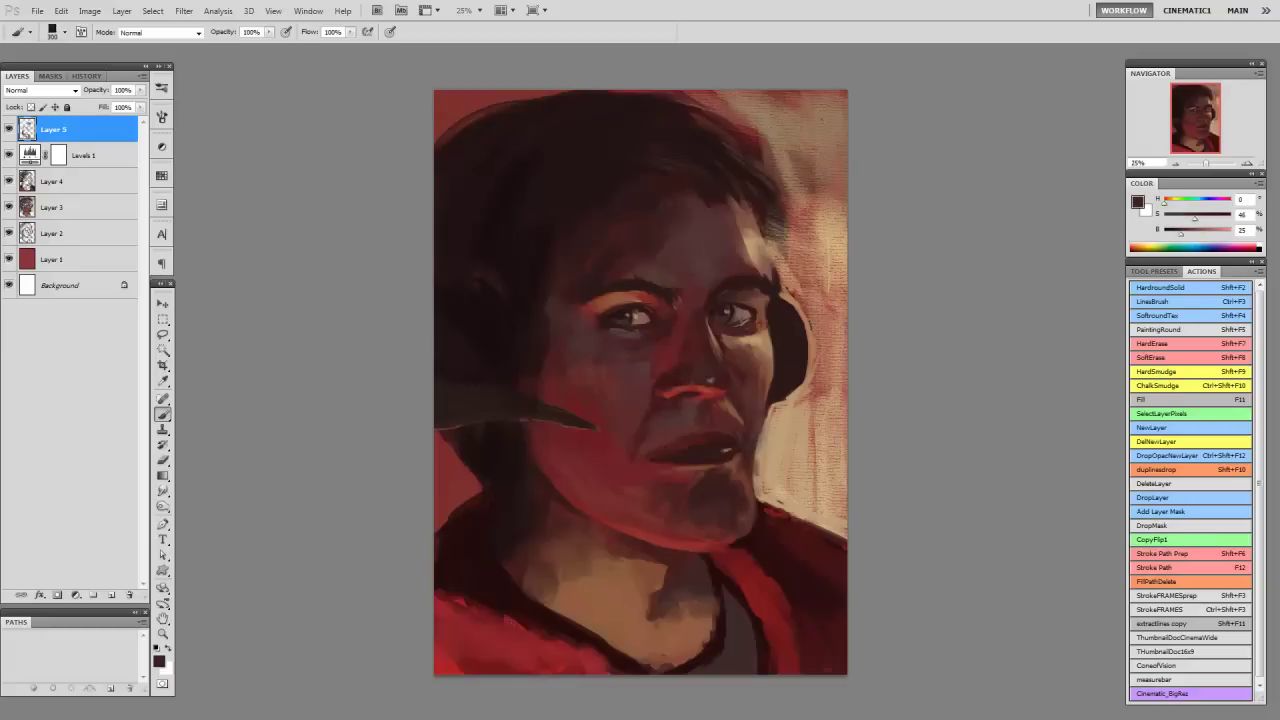
pyautogui.keyDown('alt'); pyautogui.click(670, 230); pyautogui.keyUp('alt')
# Step: Add a short dark mark near the ear with a smaller brush
pyautogui.keyDown('alt'); pyautogui.click(680, 469); pyautogui.keyUp('alt')
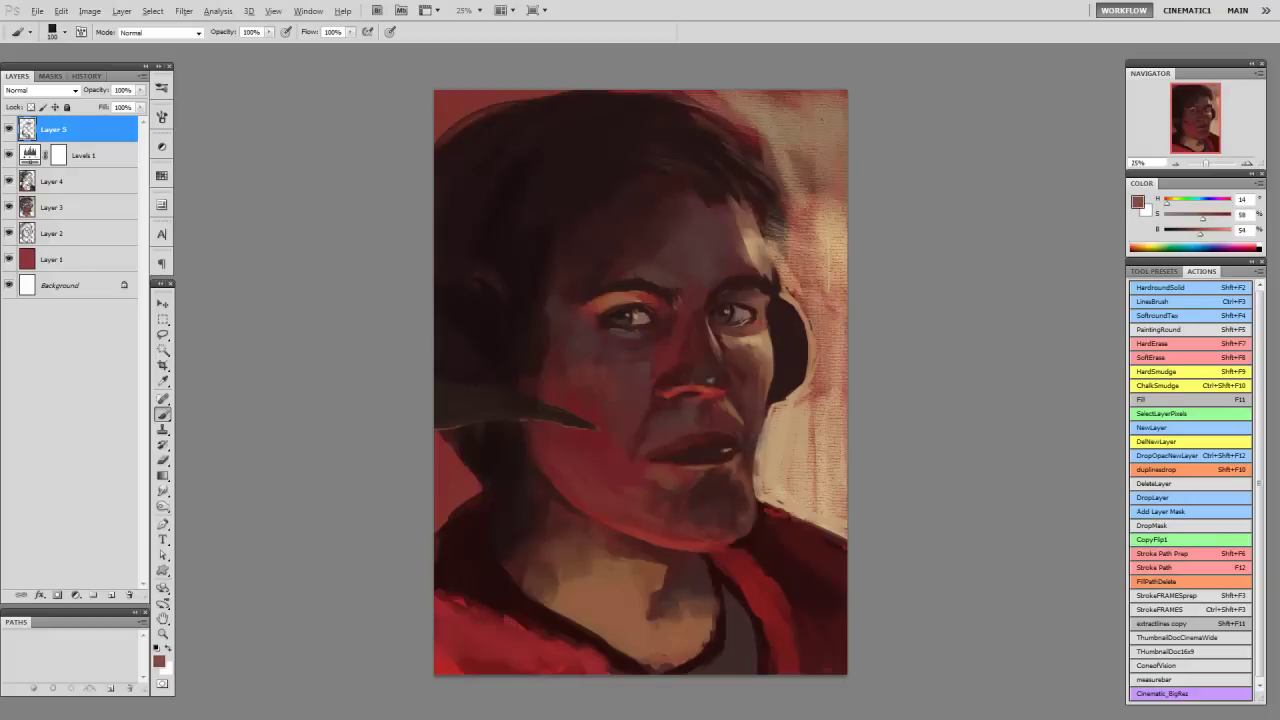
pyautogui.press('[')
pyautogui.press('[')
pyautogui.press('[')
pyautogui.press('[')
pyautogui.press('[')
pyautogui.press('[')
pyautogui.keyDown('alt'); pyautogui.click(706, 322); pyautogui.keyUp('alt')
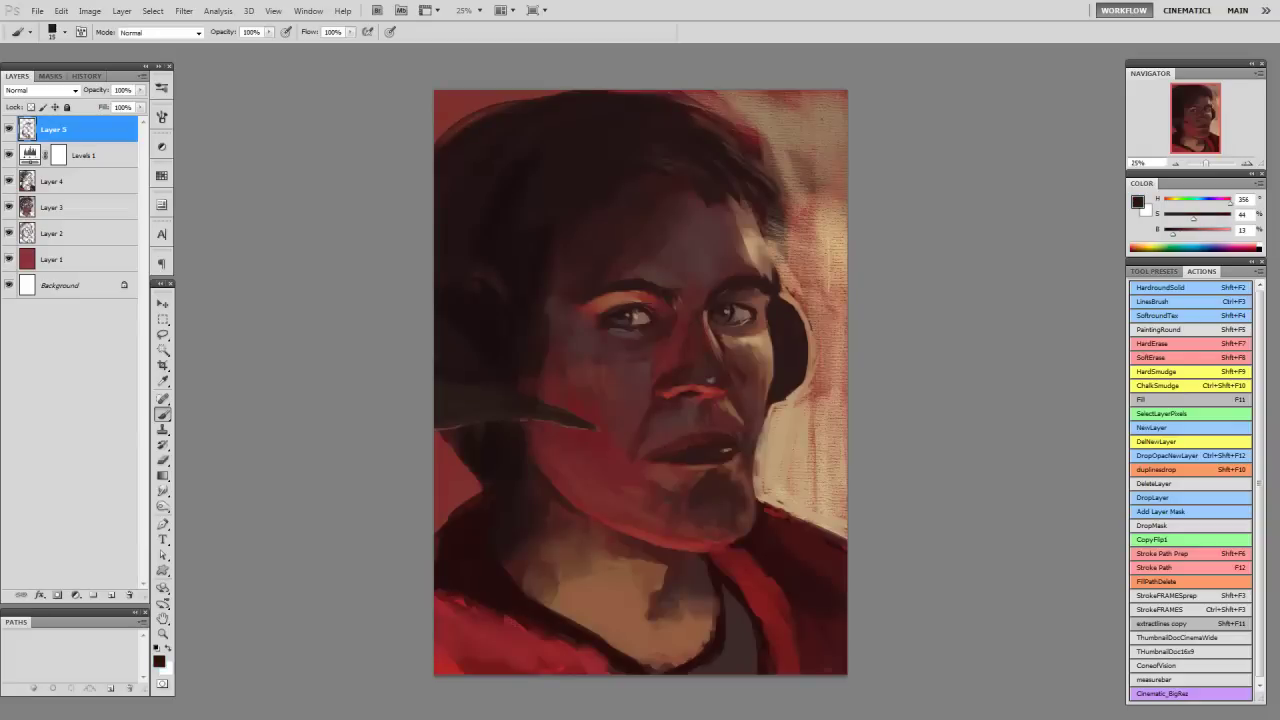
pyautogui.moveTo(808, 348); pyautogui.dragTo(808, 372)
pyautogui.hotkey('shift', 'F2')
# Step: Paint red and dark strokes over the jacket's lower right and shoulder
pyautogui.moveTo(795, 668); pyautogui.dragTo(843, 612)
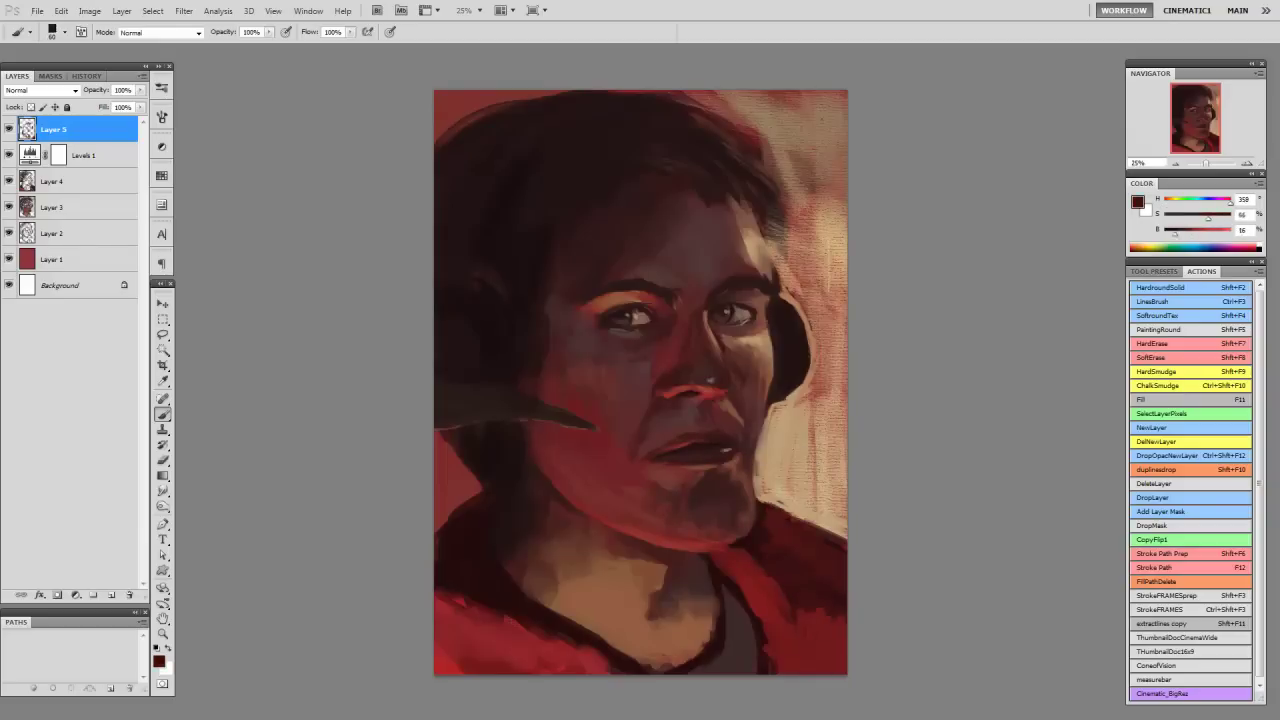
pyautogui.moveTo(812, 565); pyautogui.dragTo(758, 640)
pyautogui.moveTo(712, 548); pyautogui.dragTo(800, 650)
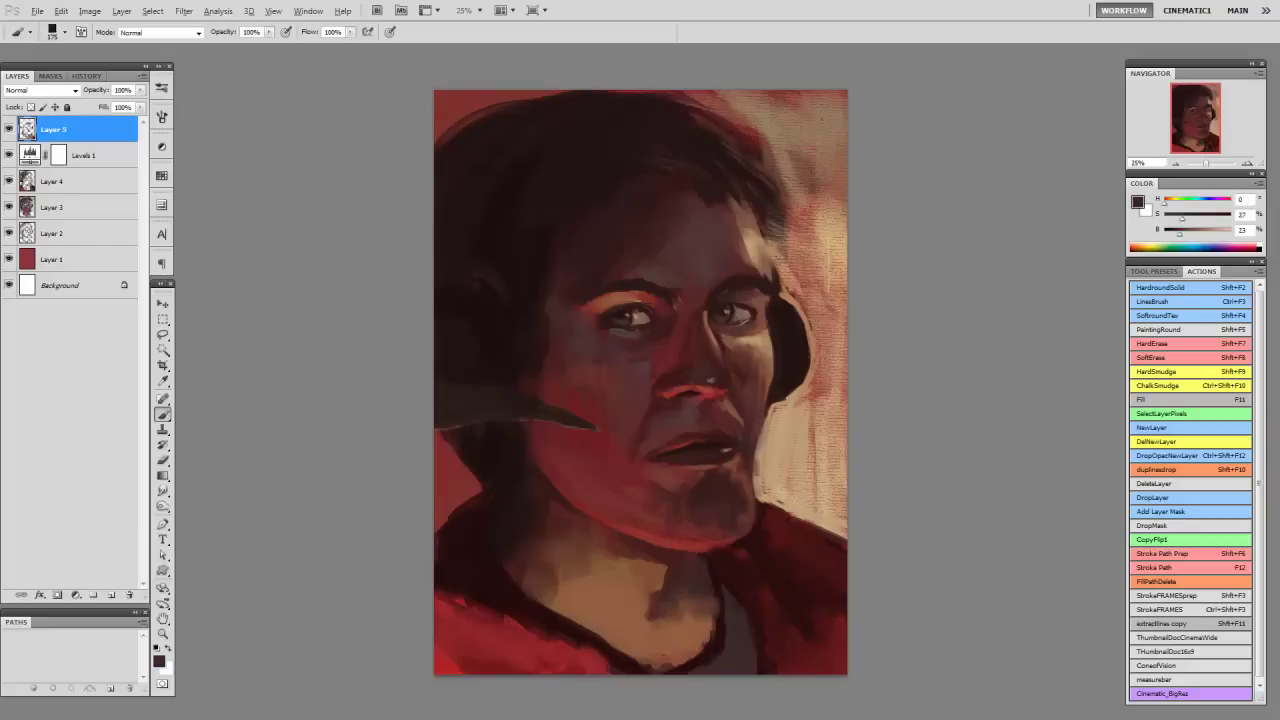
pyautogui.keyDown('alt'); pyautogui.click(725, 545); pyautogui.keyUp('alt')
pyautogui.keyDown('alt'); pyautogui.click(700, 560); pyautogui.keyUp('alt')
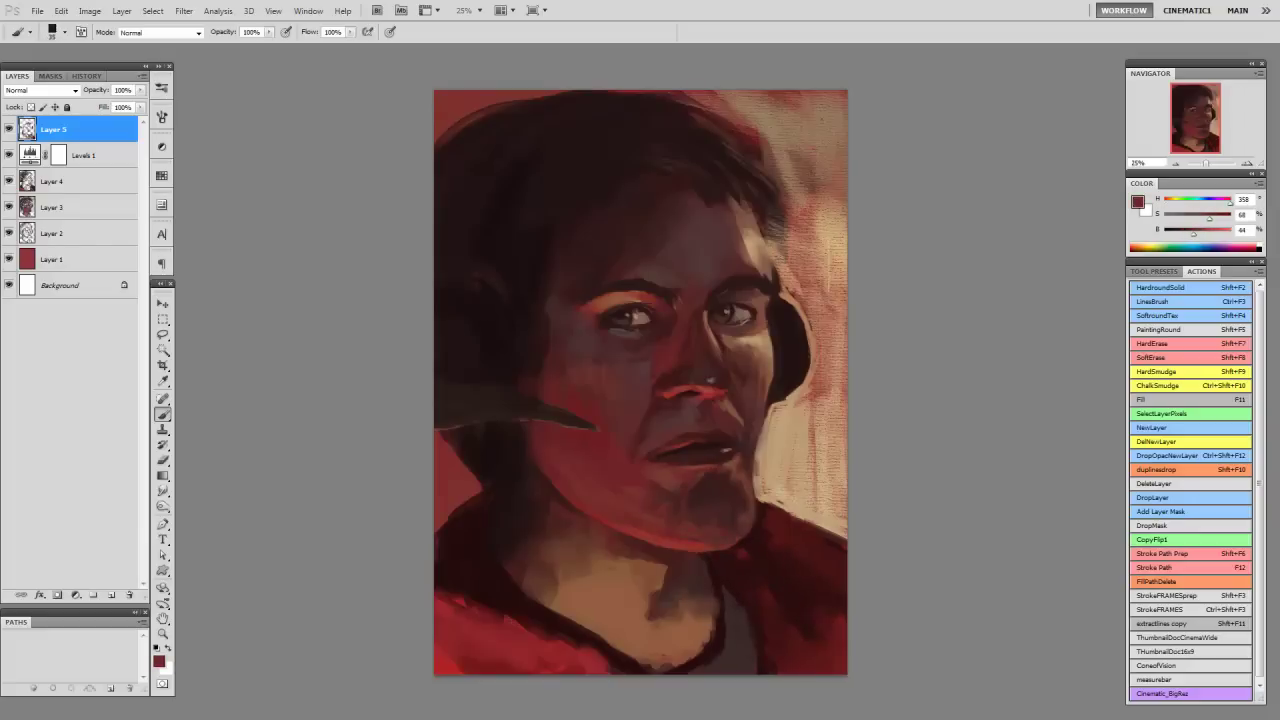
pyautogui.keyDown('alt'); pyautogui.click(640, 400); pyautogui.keyUp('alt')
pyautogui.keyDown('alt'); pyautogui.click(589, 311); pyautogui.keyUp('alt')
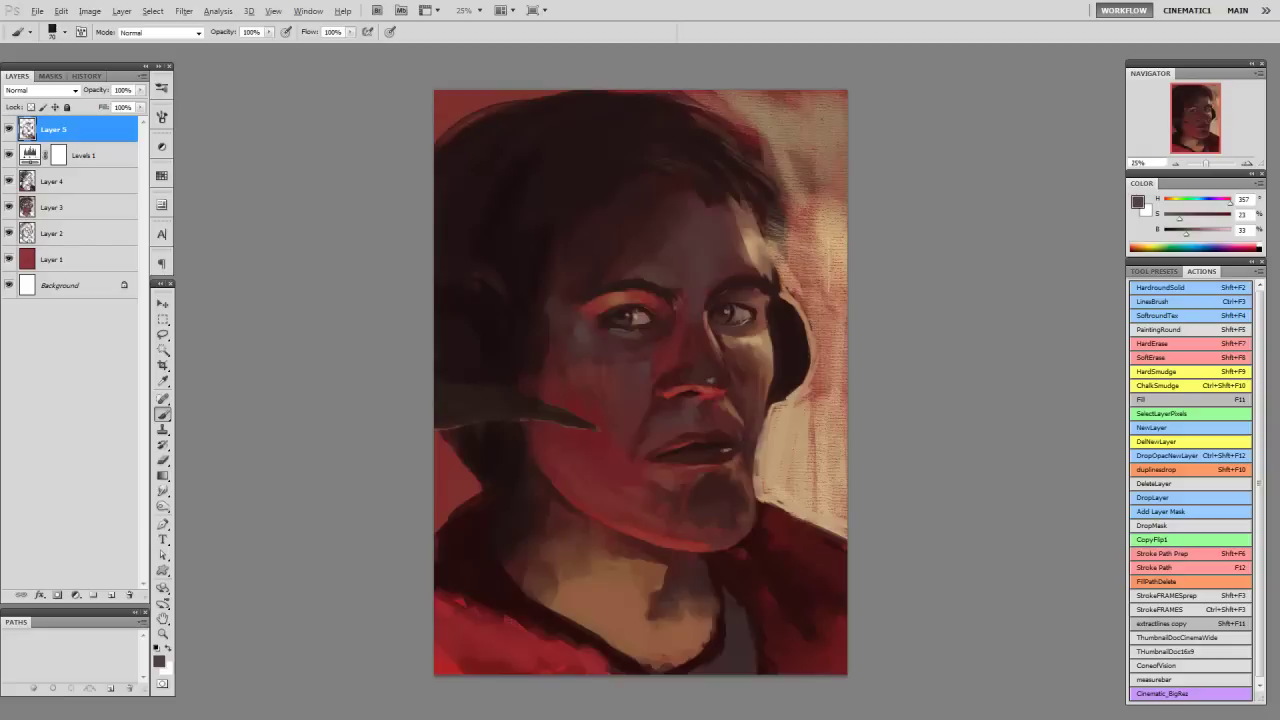
# Step: Lighten the hair with lighter-toned brush strokes
pyautogui.keyDown('alt'); pyautogui.click(663, 480); pyautogui.keyUp('alt')
pyautogui.keyDown('alt'); pyautogui.click(530, 460); pyautogui.keyUp('alt')
pyautogui.keyDown('alt'); pyautogui.click(620, 230); pyautogui.keyUp('alt')
pyautogui.keyDown('alt'); pyautogui.click(767, 190); pyautogui.keyUp('alt')
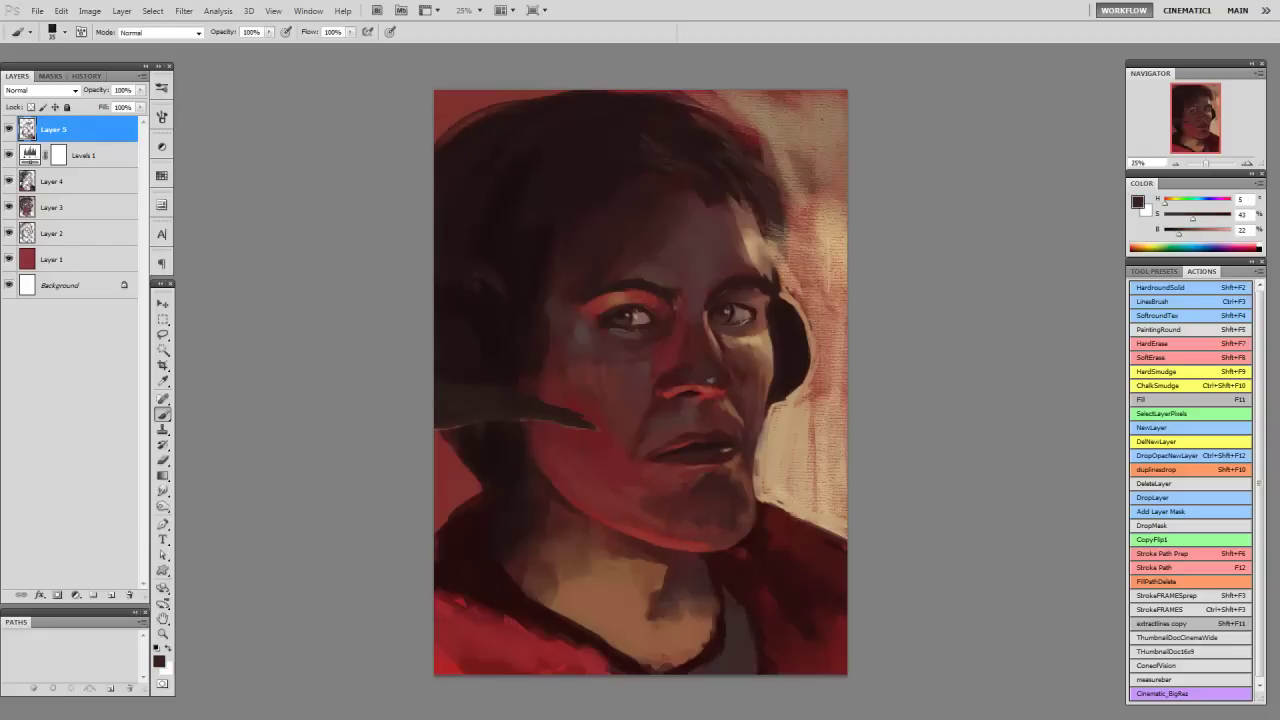
pyautogui.moveTo(636, 152); pyautogui.dragTo(552, 222)
pyautogui.keyDown('alt'); pyautogui.click(535, 168); pyautogui.keyUp('alt')
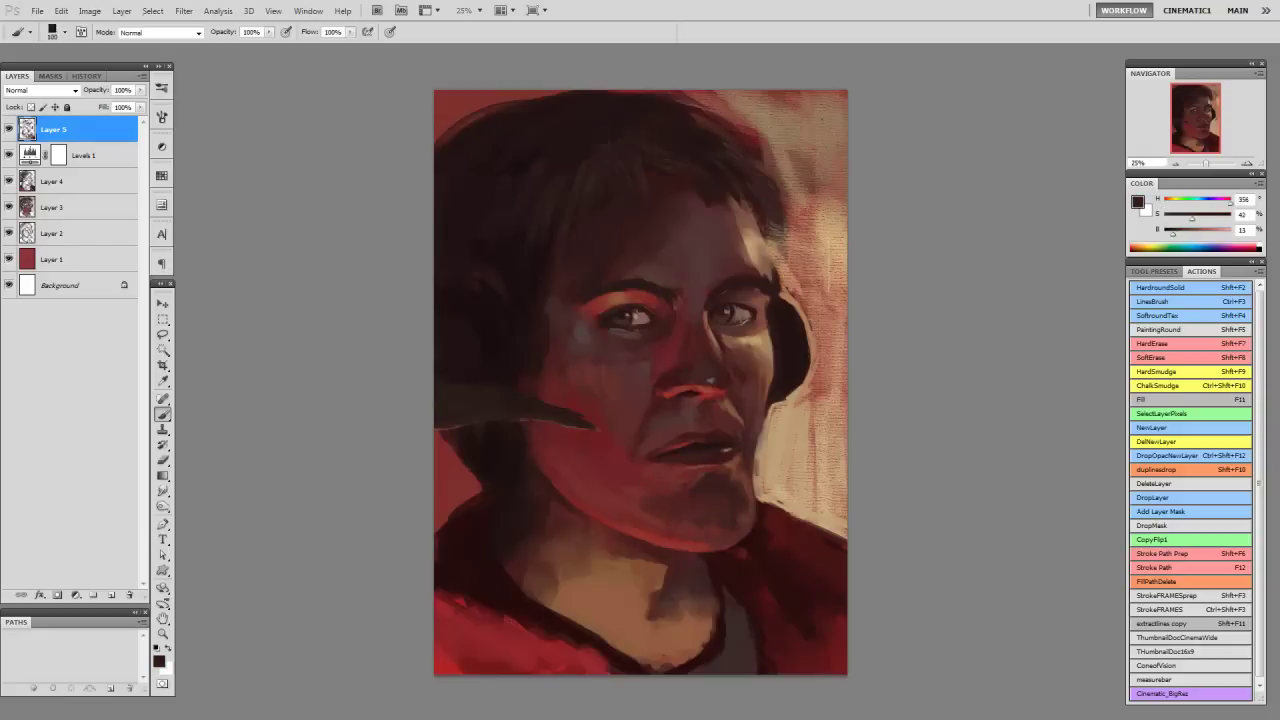
pyautogui.moveTo(714, 190)
pyautogui.mouseDown()
pyautogui.moveTo(683, 182)
pyautogui.moveTo(614, 254)
pyautogui.mouseUp()
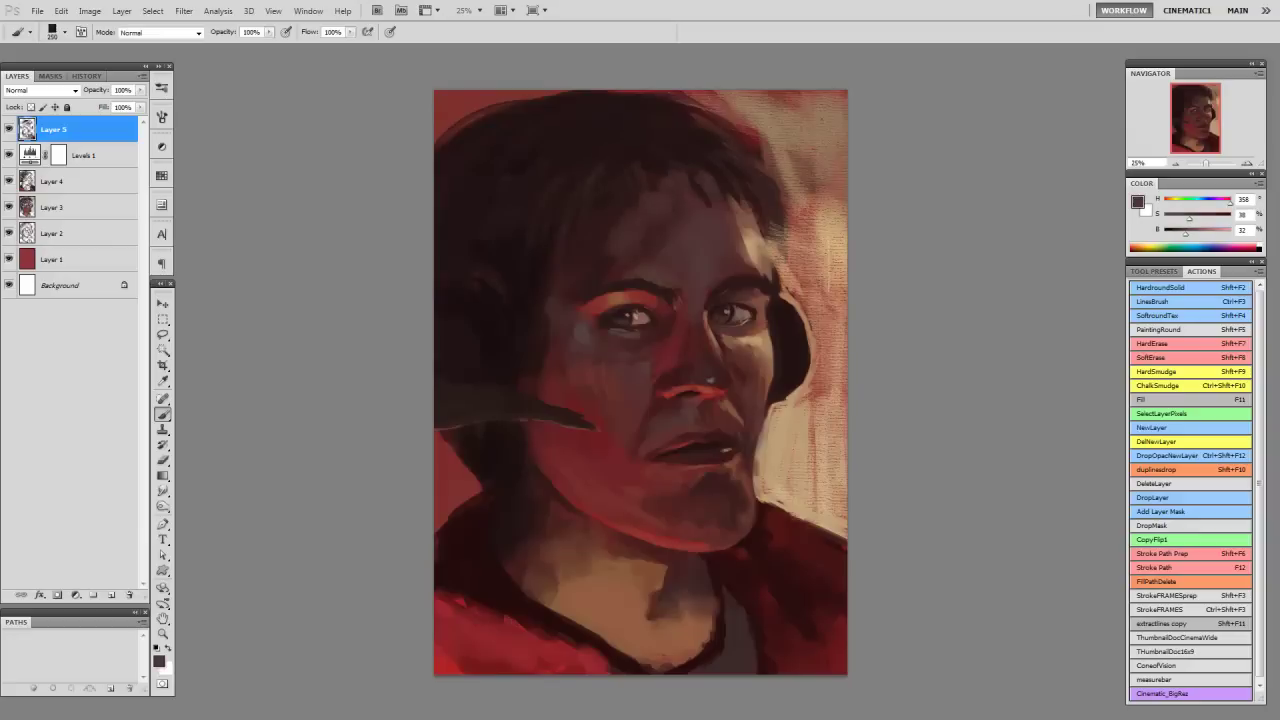
pyautogui.moveTo(680, 202); pyautogui.dragTo(642, 250)
# Step: Darken the right side of the hair and add light brown highlights along its edge
pyautogui.keyDown('alt'); pyautogui.click(772, 312); pyautogui.keyUp('alt')
pyautogui.moveTo(770, 240); pyautogui.dragTo(798, 372)
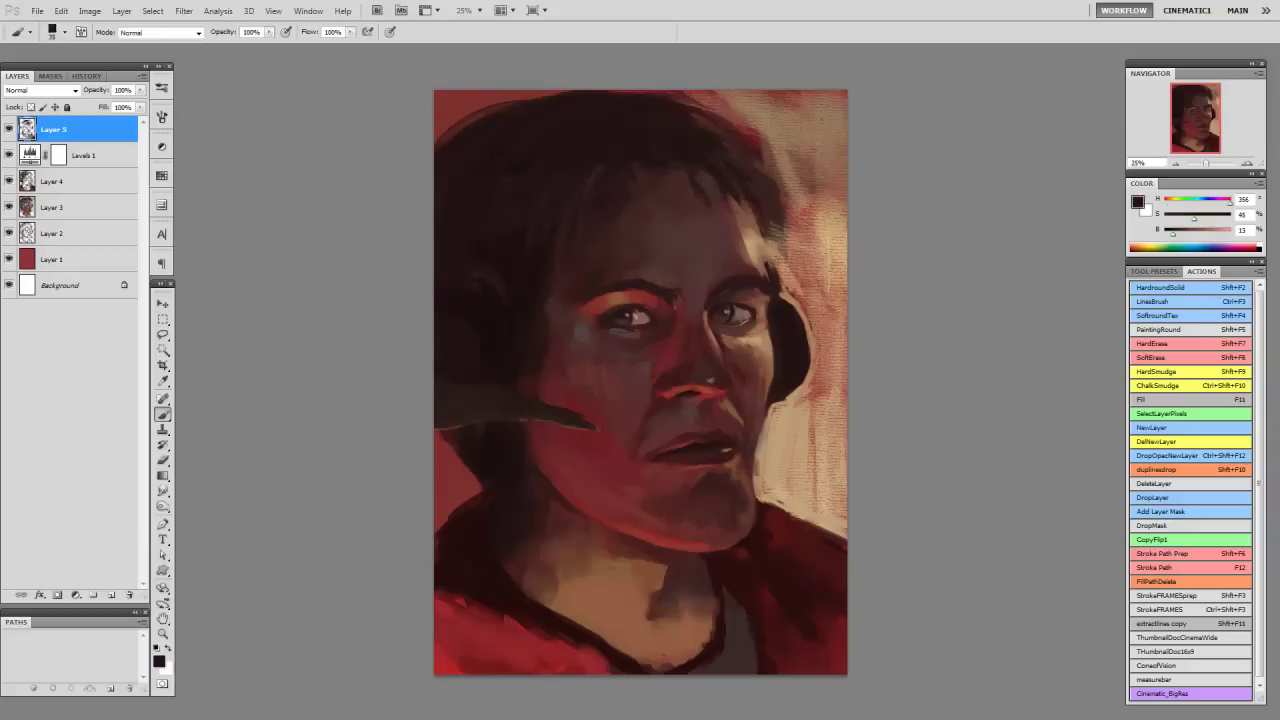
pyautogui.moveTo(785, 296); pyautogui.dragTo(752, 208)
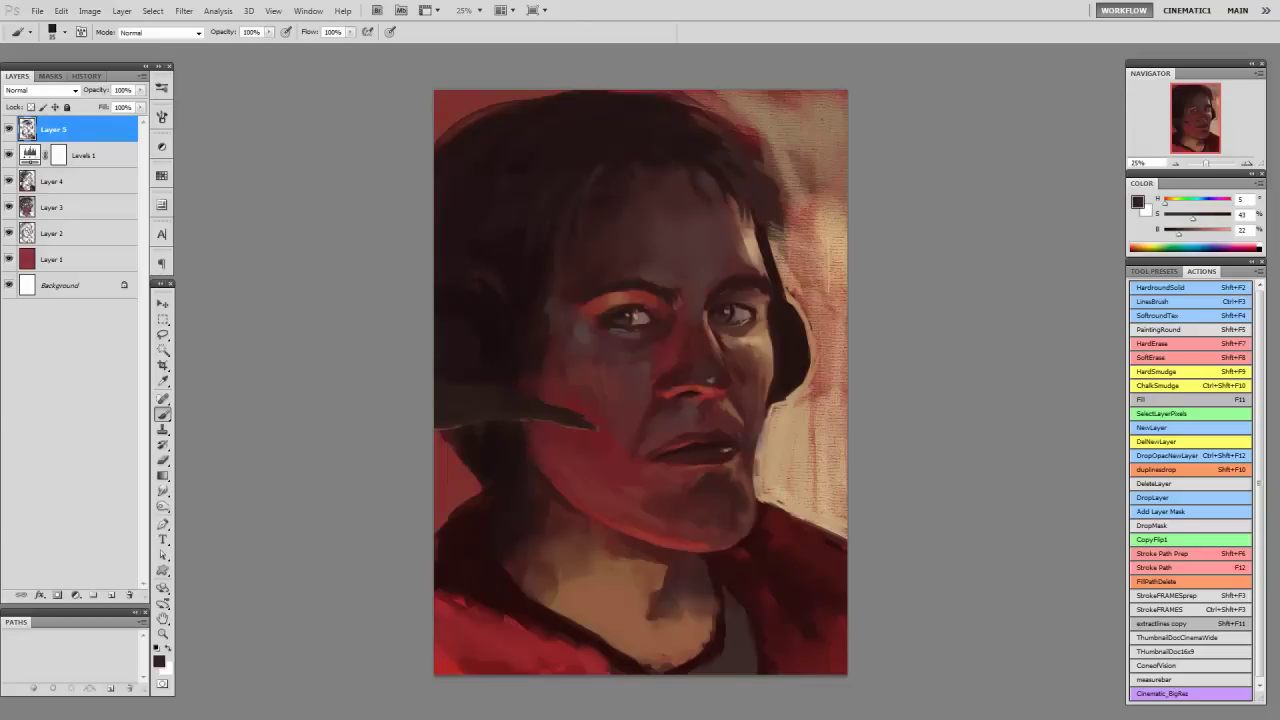
pyautogui.keyDown('alt'); pyautogui.click(795, 200); pyautogui.keyUp('alt')
pyautogui.moveTo(752, 138); pyautogui.dragTo(775, 238)
pyautogui.moveTo(782, 186); pyautogui.dragTo(756, 132)
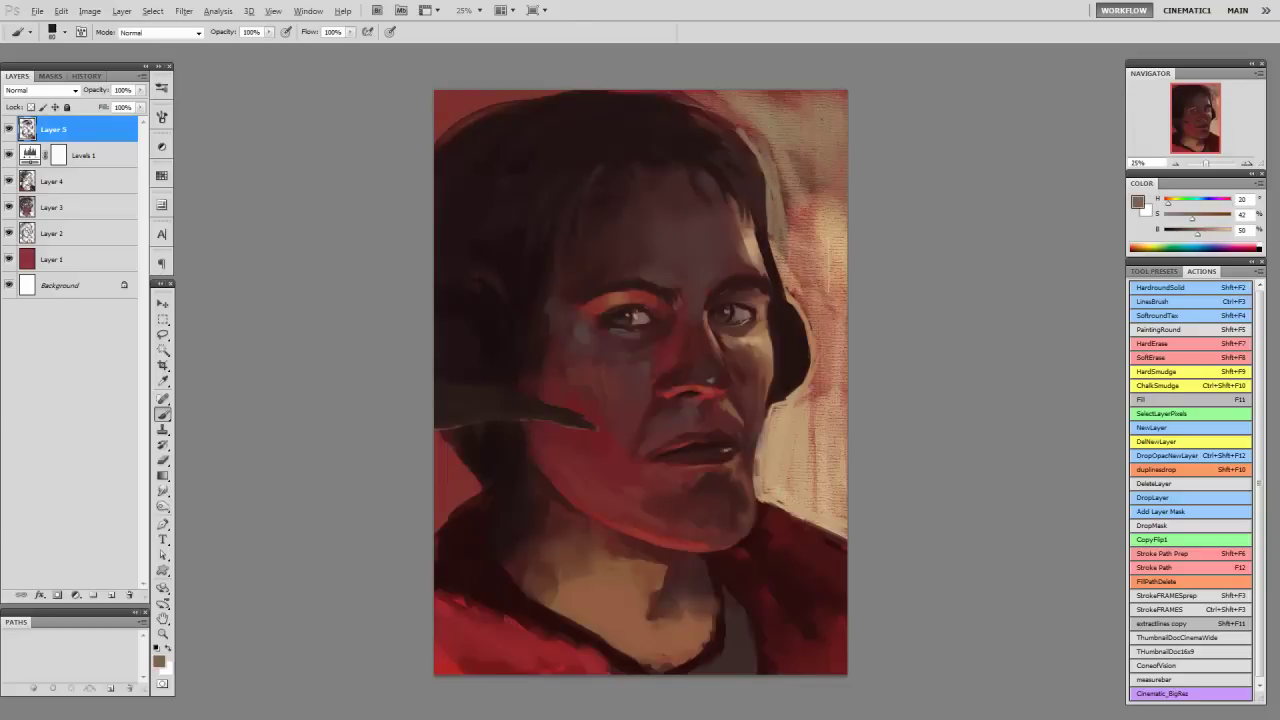
# Step: Sample dark and muted reds from the face while fine-tuning brush size
pyautogui.keyDown('alt'); pyautogui.click(785, 330); pyautogui.keyUp('alt')
pyautogui.keyDown('alt'); pyautogui.click(782, 330); pyautogui.keyUp('alt')
pyautogui.press('[')
pyautogui.keyDown('alt'); pyautogui.click(782, 330); pyautogui.keyUp('alt')
pyautogui.press(']')
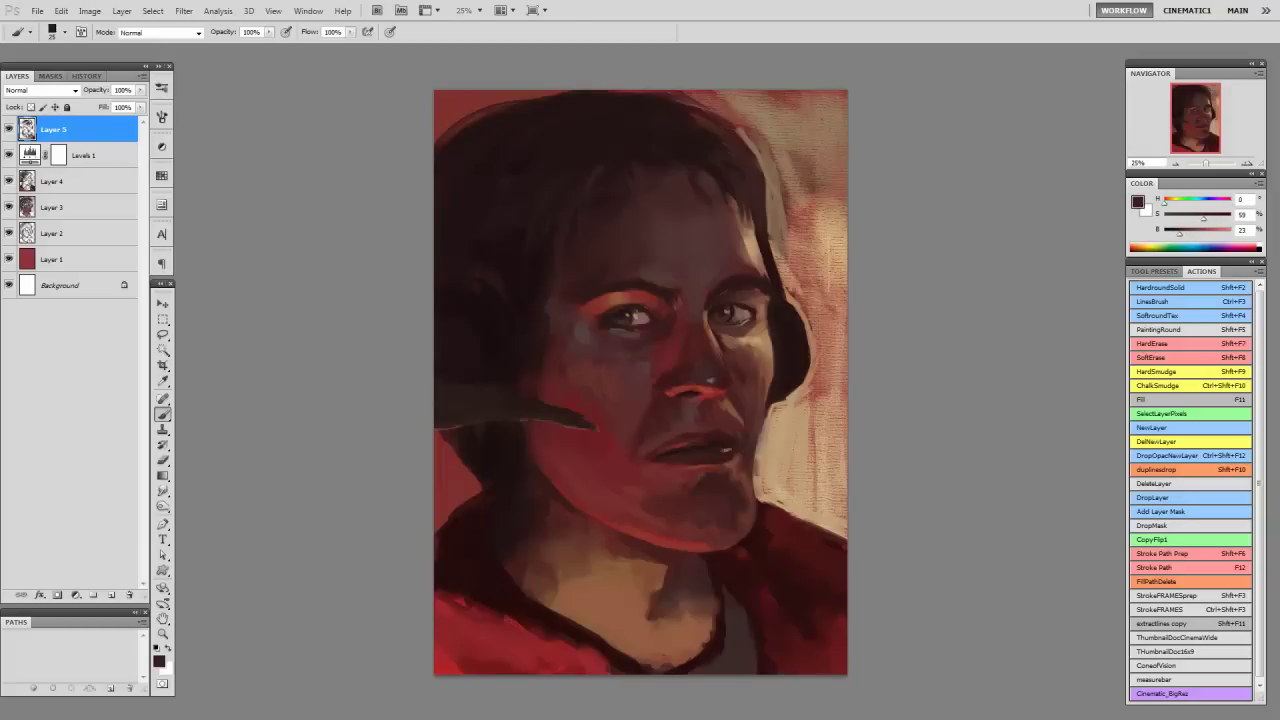
pyautogui.keyDown('alt'); pyautogui.click(657, 388); pyautogui.keyUp('alt')
pyautogui.keyDown('alt'); pyautogui.click(657, 388); pyautogui.keyUp('alt')
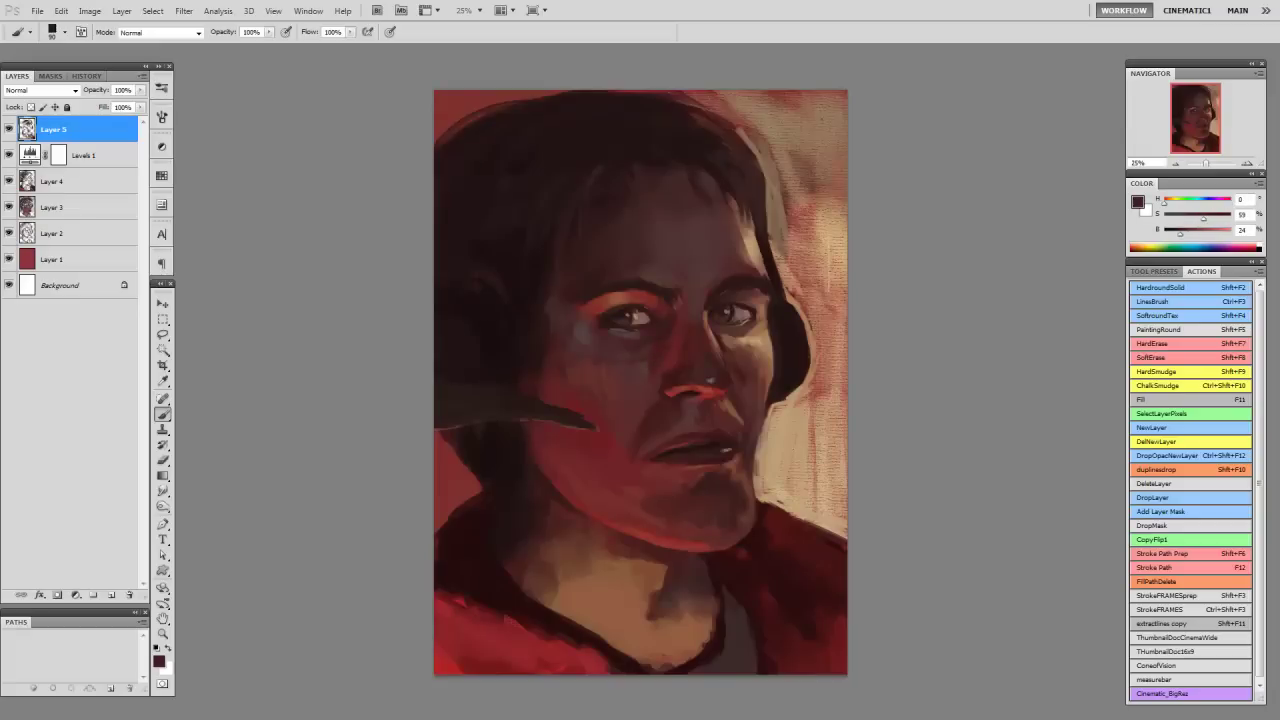